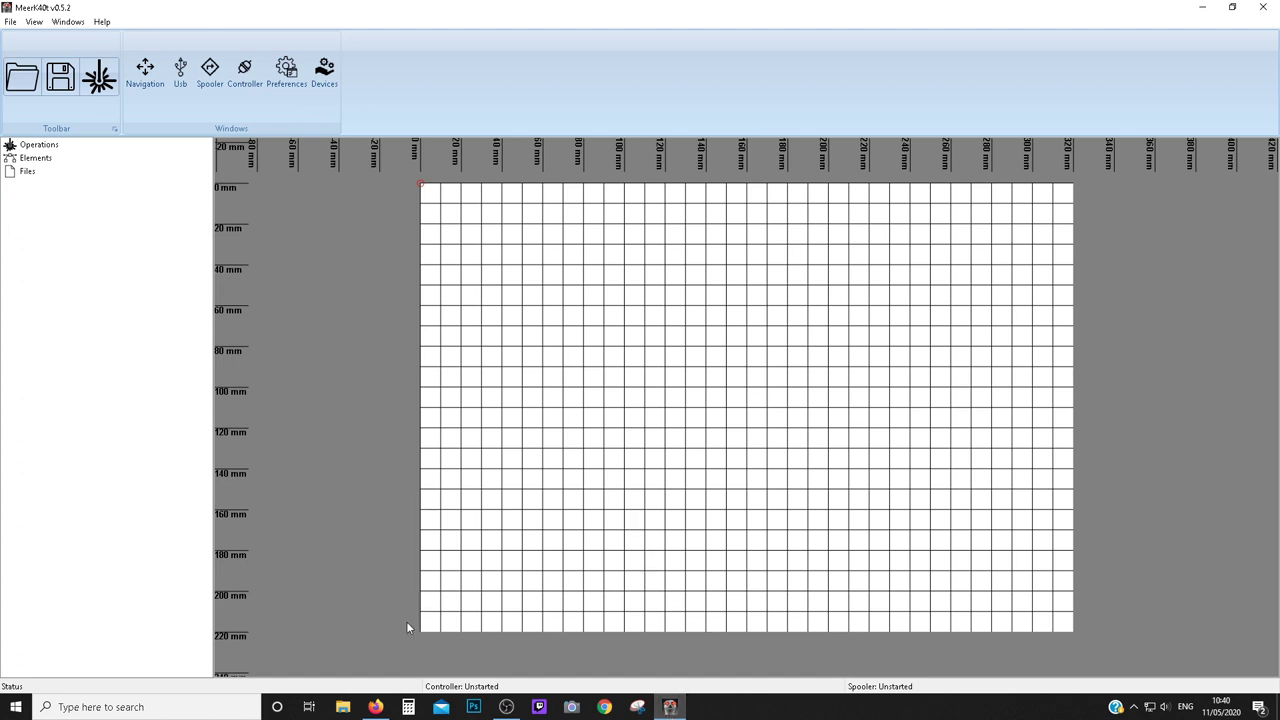
- Bring the meerk40t GitHub repository page to the front and scroll down to its README
{"action": "left_click", "coordinate": [375, 708]}
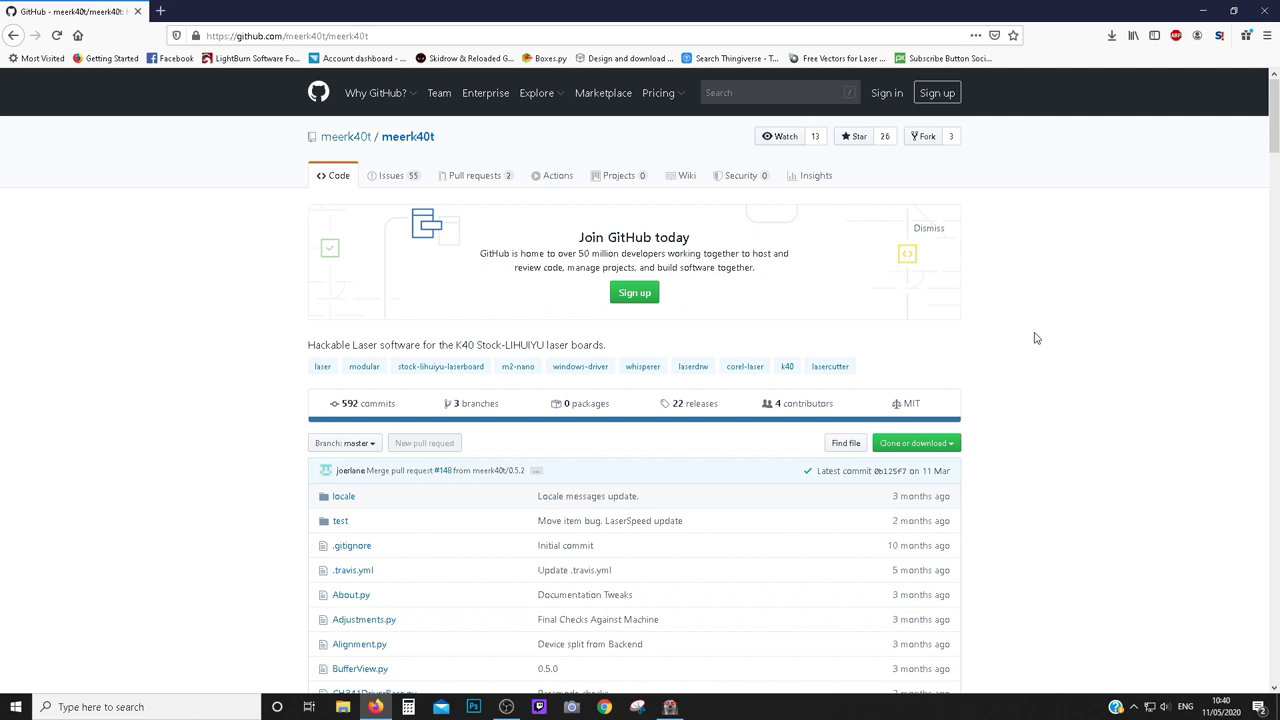
{"action": "scroll", "coordinate": [1036, 338], "scroll_direction": "down", "scroll_amount": 5}
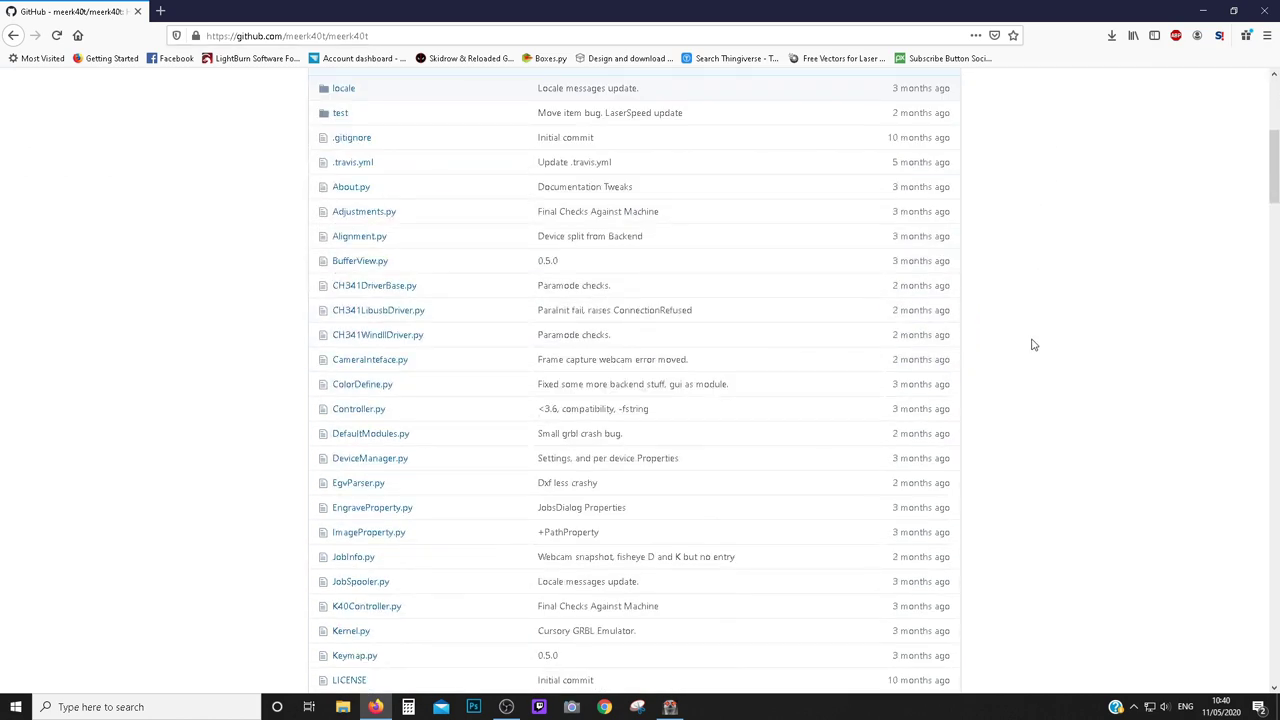
{"action": "scroll", "coordinate": [1034, 344], "scroll_direction": "down", "scroll_amount": 15}
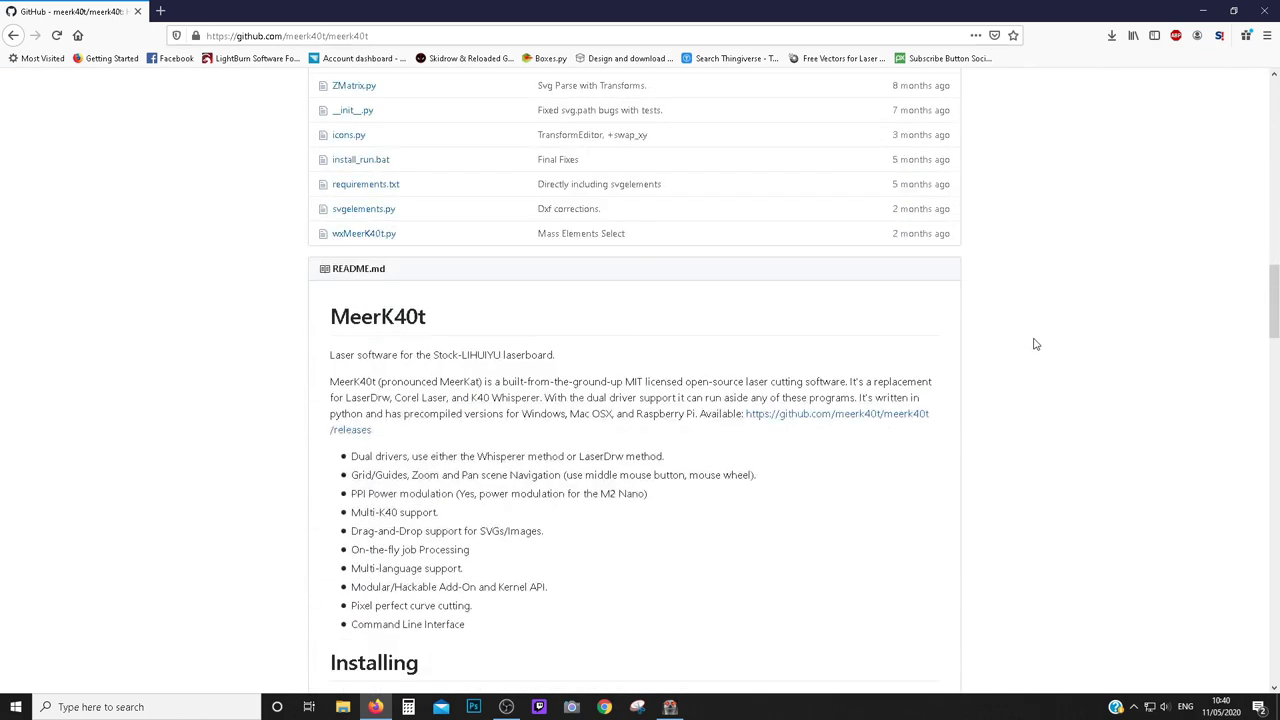
{"action": "scroll", "coordinate": [1036, 344], "scroll_direction": "down", "scroll_amount": 1}
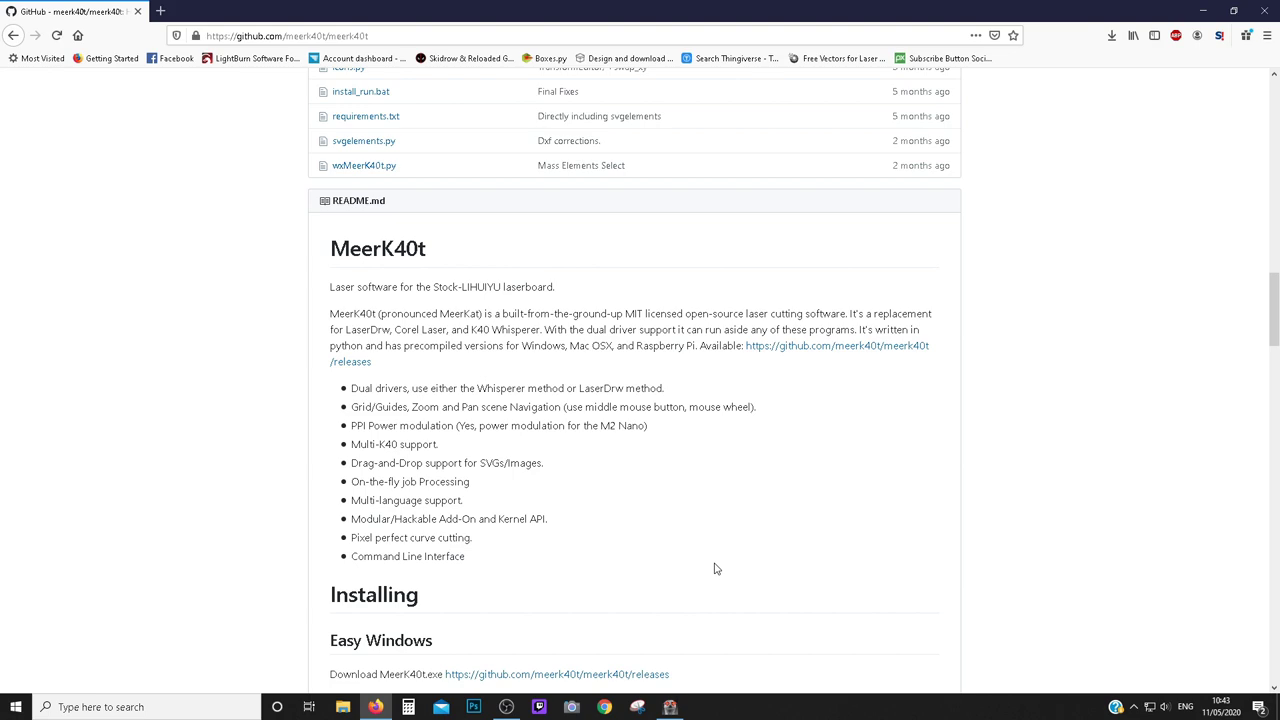
- Scroll further down the README and follow its link to the meerk40t releases page
{"action": "scroll", "coordinate": [776, 418], "scroll_direction": "down", "scroll_amount": 2}
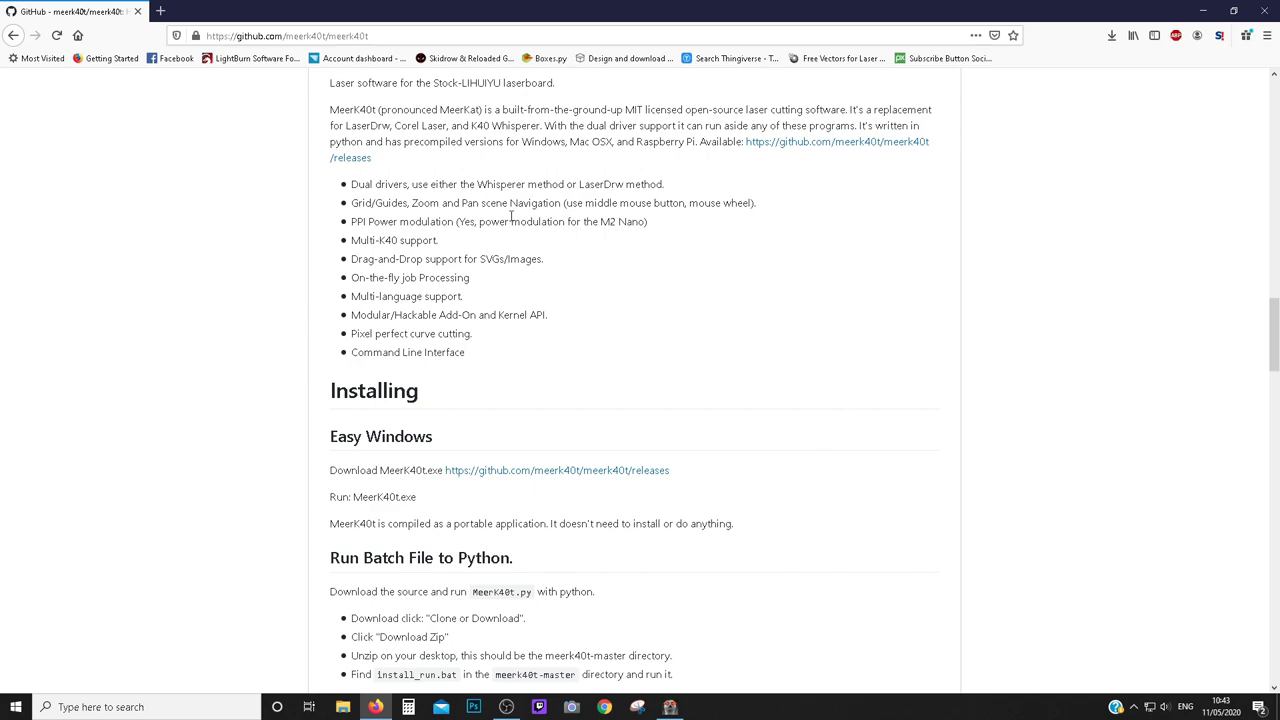
{"action": "scroll", "coordinate": [877, 480], "scroll_direction": "down", "scroll_amount": 1}
{"action": "scroll", "coordinate": [875, 480], "scroll_direction": "down", "scroll_amount": 3}
{"action": "left_click", "coordinate": [629, 268]}
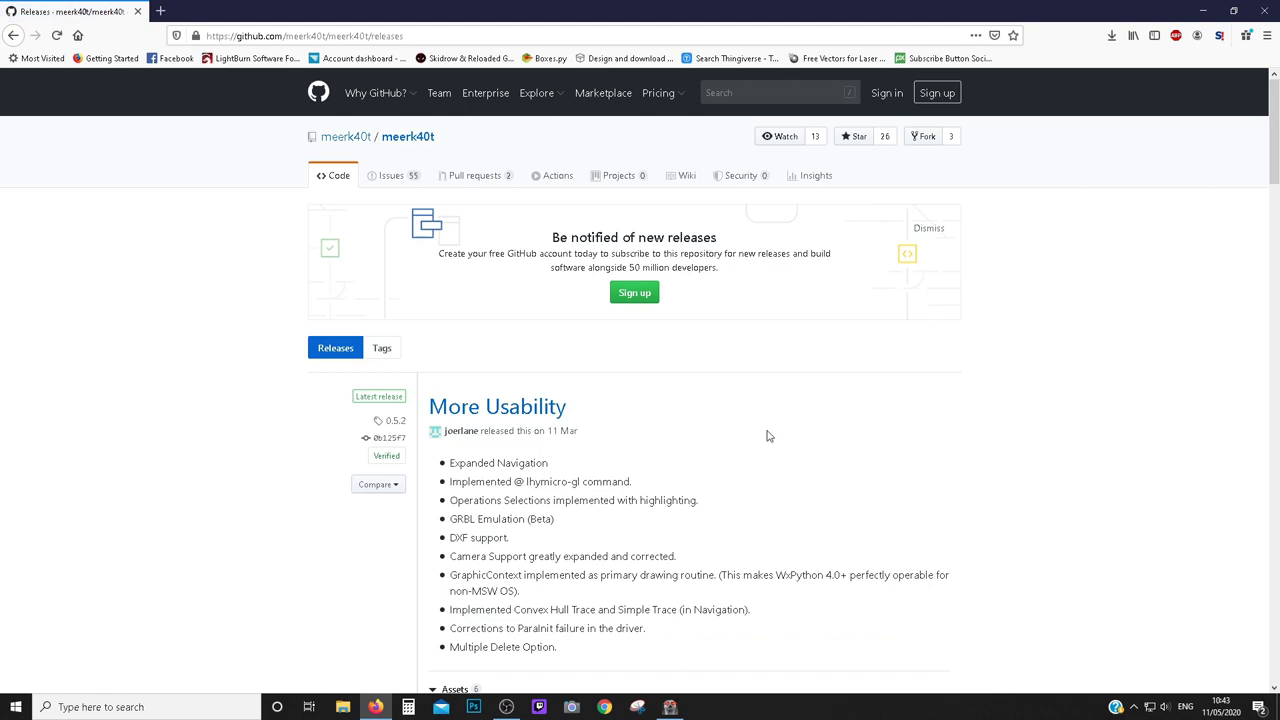
- Scroll through the 0.5.2 release's Assets list, including MeerK40t.exe, and back to the top
{"action": "scroll", "coordinate": [768, 436], "scroll_direction": "down", "scroll_amount": 3}
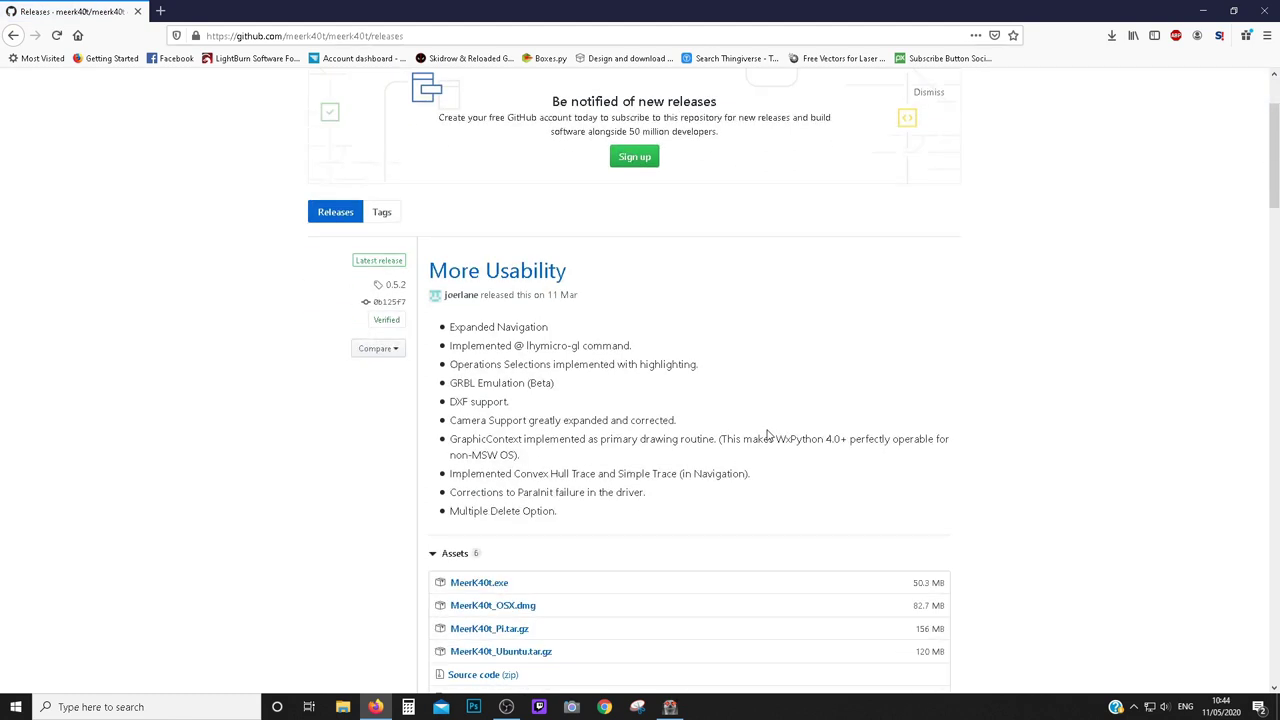
{"action": "scroll", "coordinate": [980, 397], "scroll_direction": "down", "scroll_amount": 1}
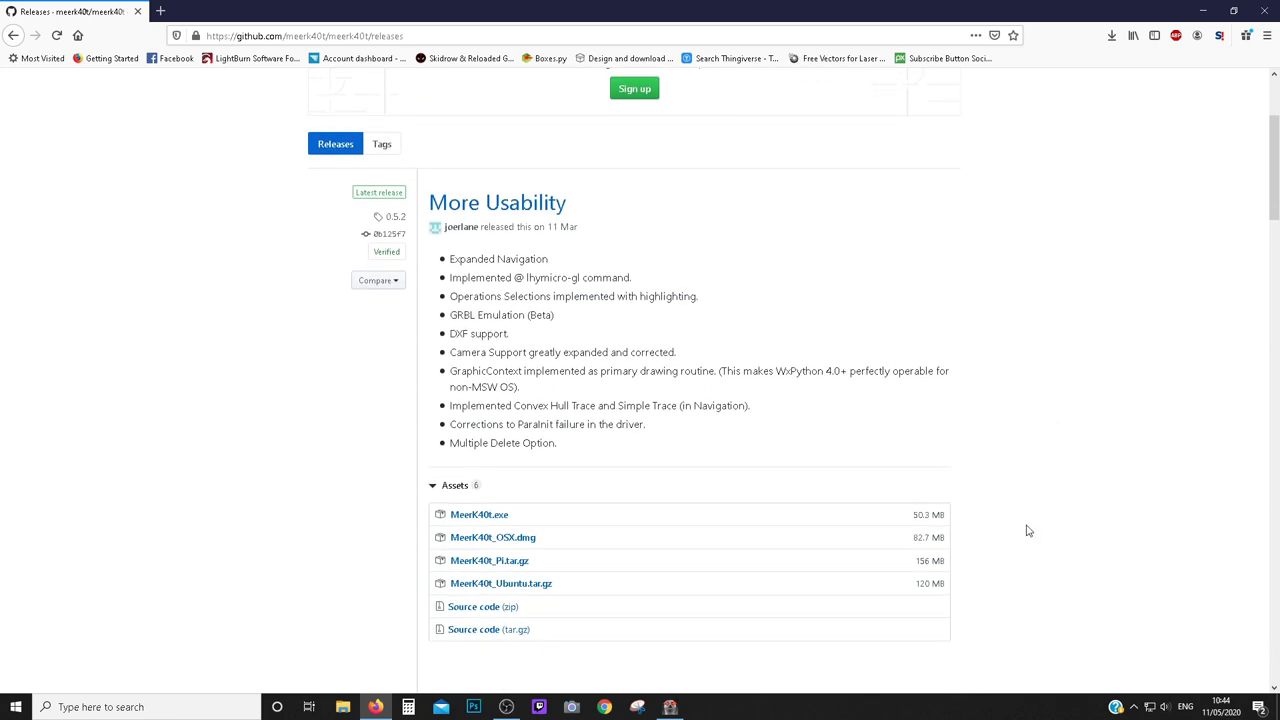
{"action": "scroll", "coordinate": [1028, 530], "scroll_direction": "down", "scroll_amount": 3}
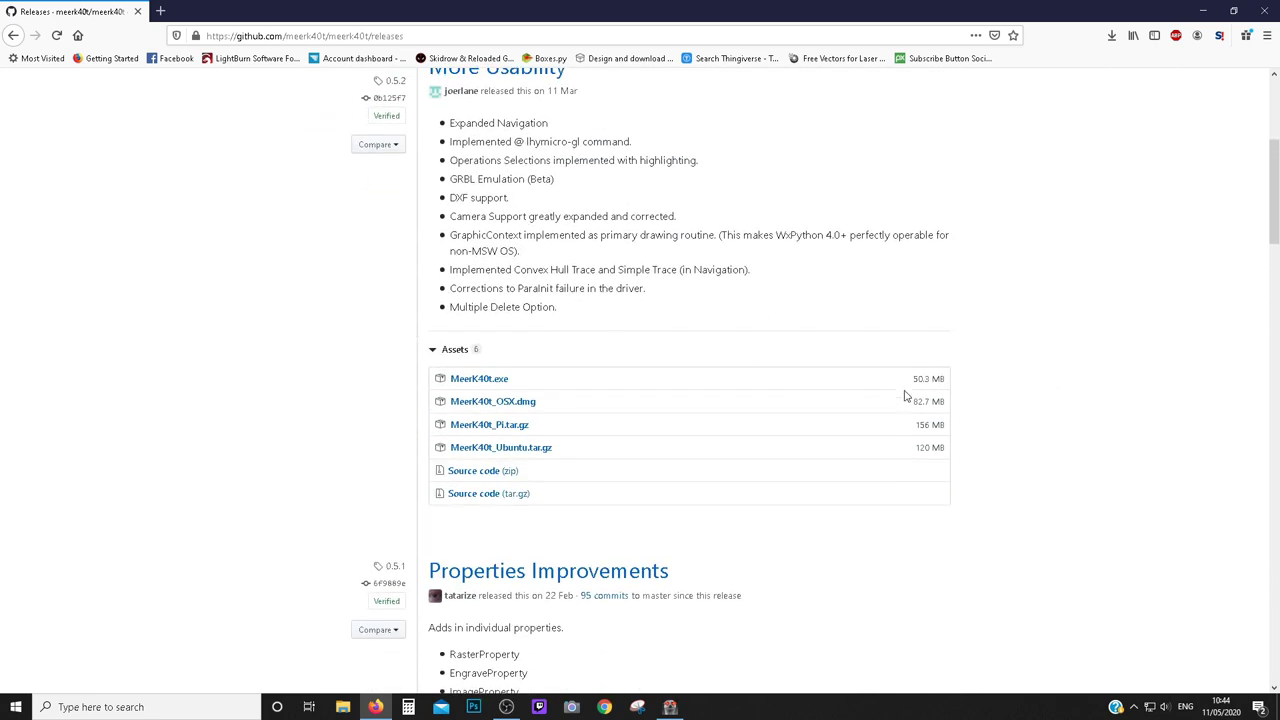
{"action": "scroll", "coordinate": [1052, 477], "scroll_direction": "down", "scroll_amount": 3}
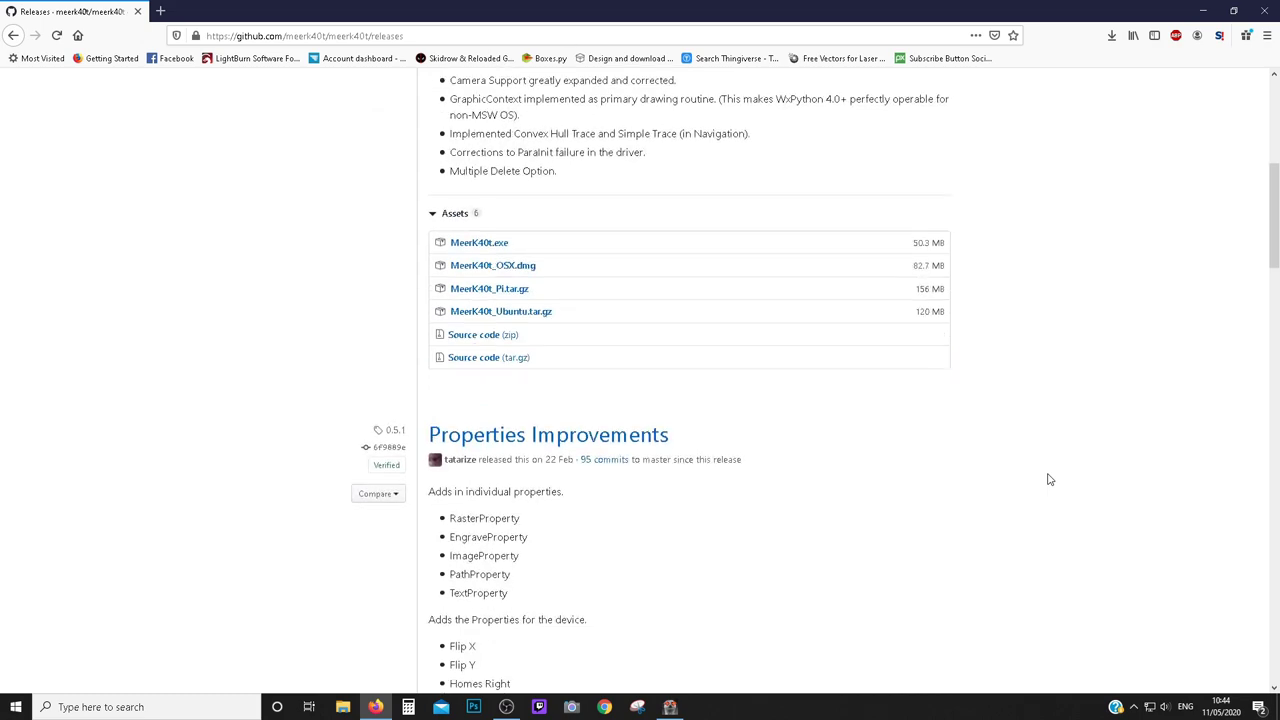
{"action": "scroll", "coordinate": [1048, 480], "scroll_direction": "up", "scroll_amount": 5}
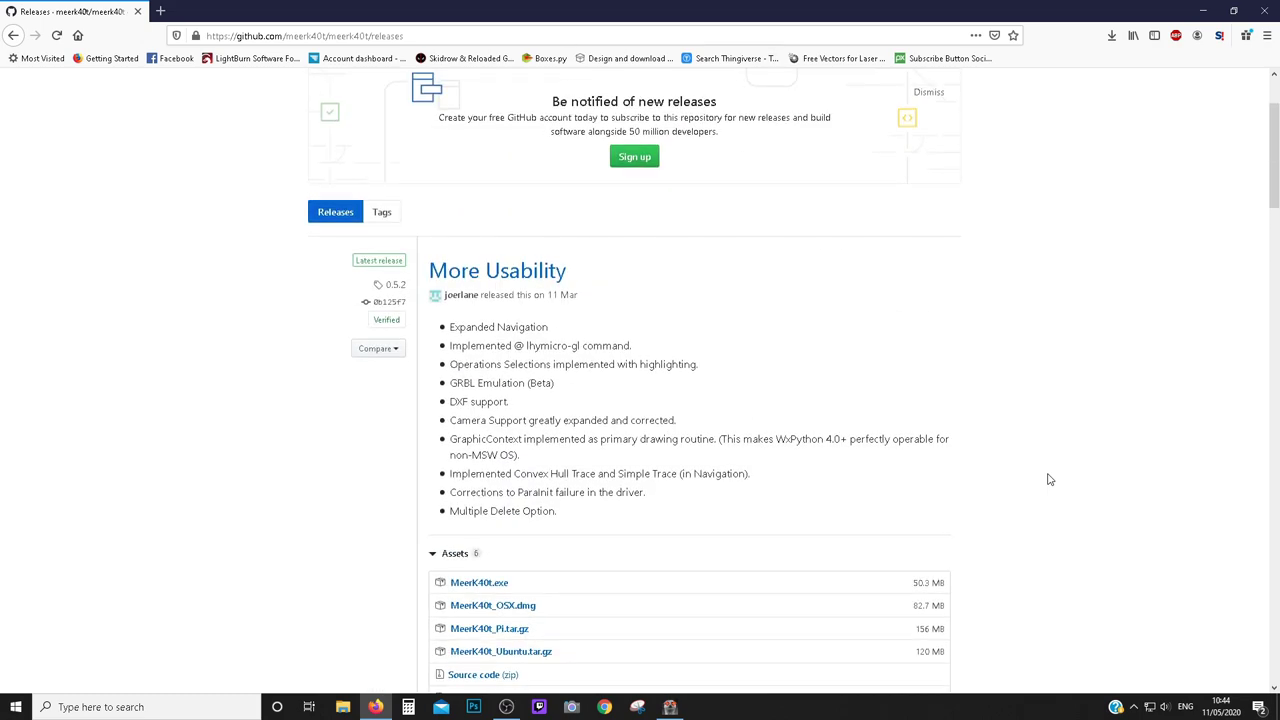
{"action": "scroll", "coordinate": [1048, 480], "scroll_direction": "up", "scroll_amount": 3}
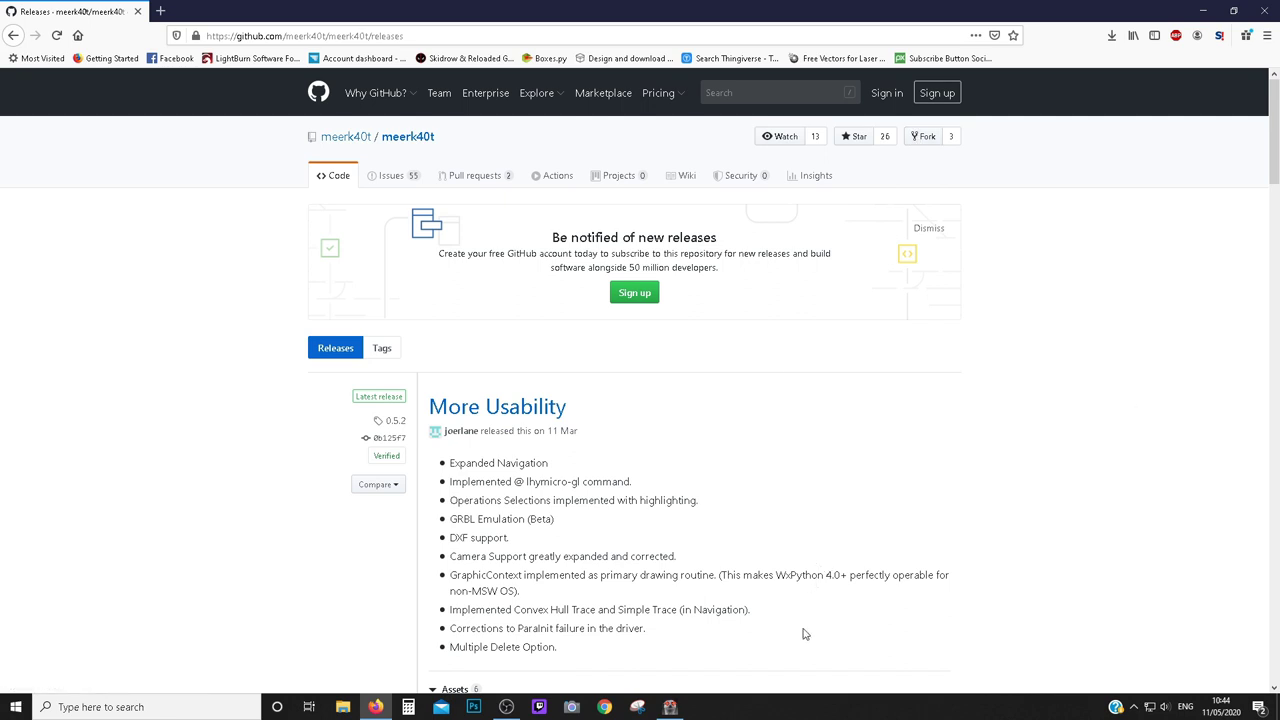
- Back in MeerK40t, open Devices, cancel the Add device dialog, and select the K40 Lhystudio device
{"action": "left_click", "coordinate": [670, 707]}
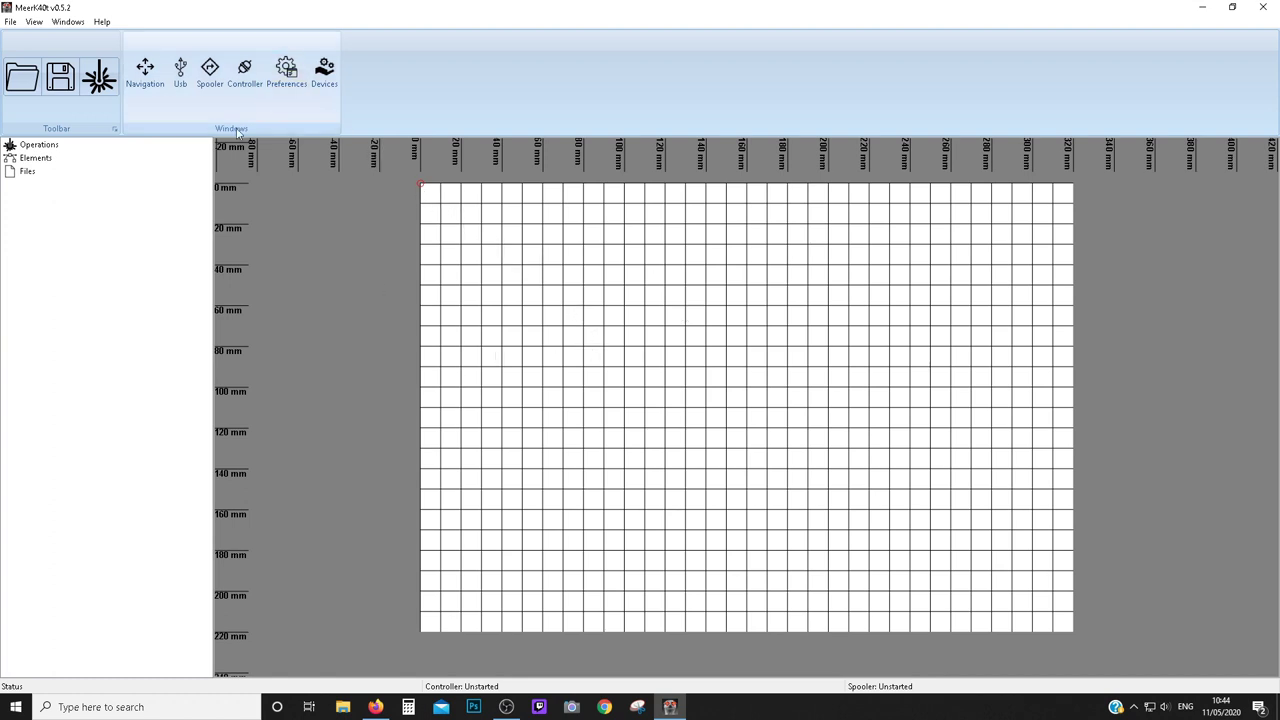
{"action": "left_click", "coordinate": [330, 70]}
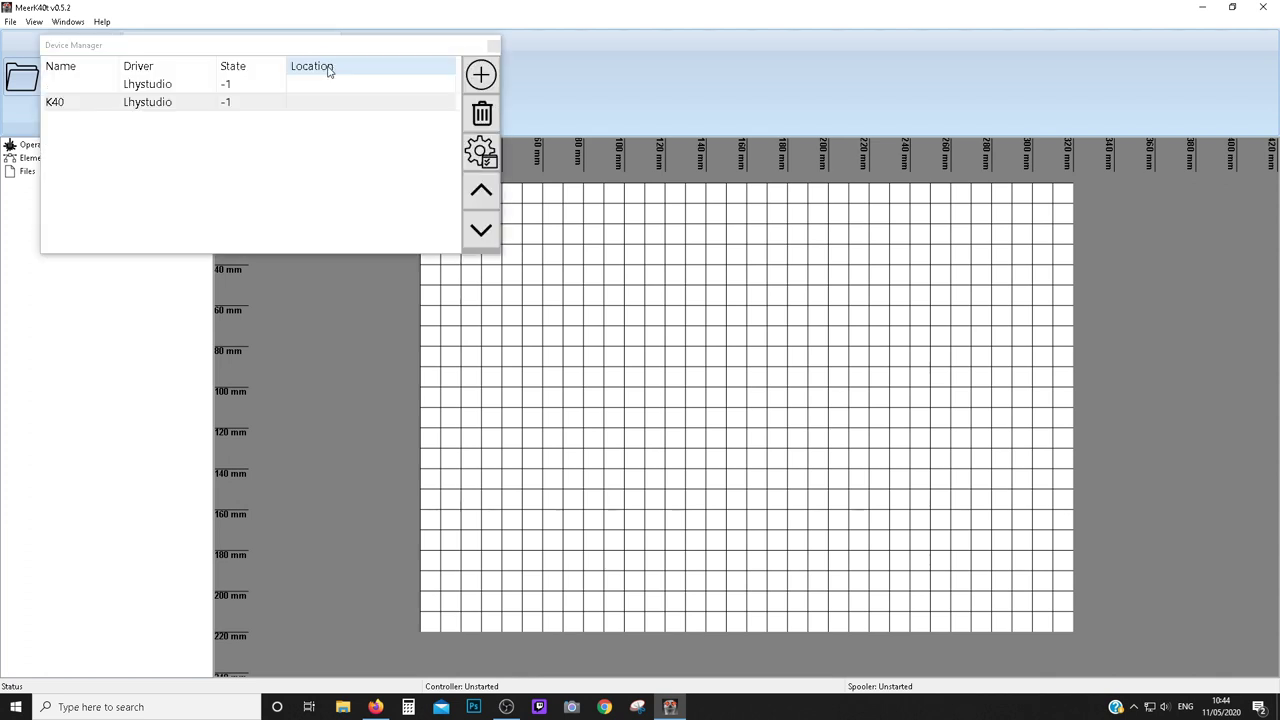
{"action": "left_click", "coordinate": [163, 86]}
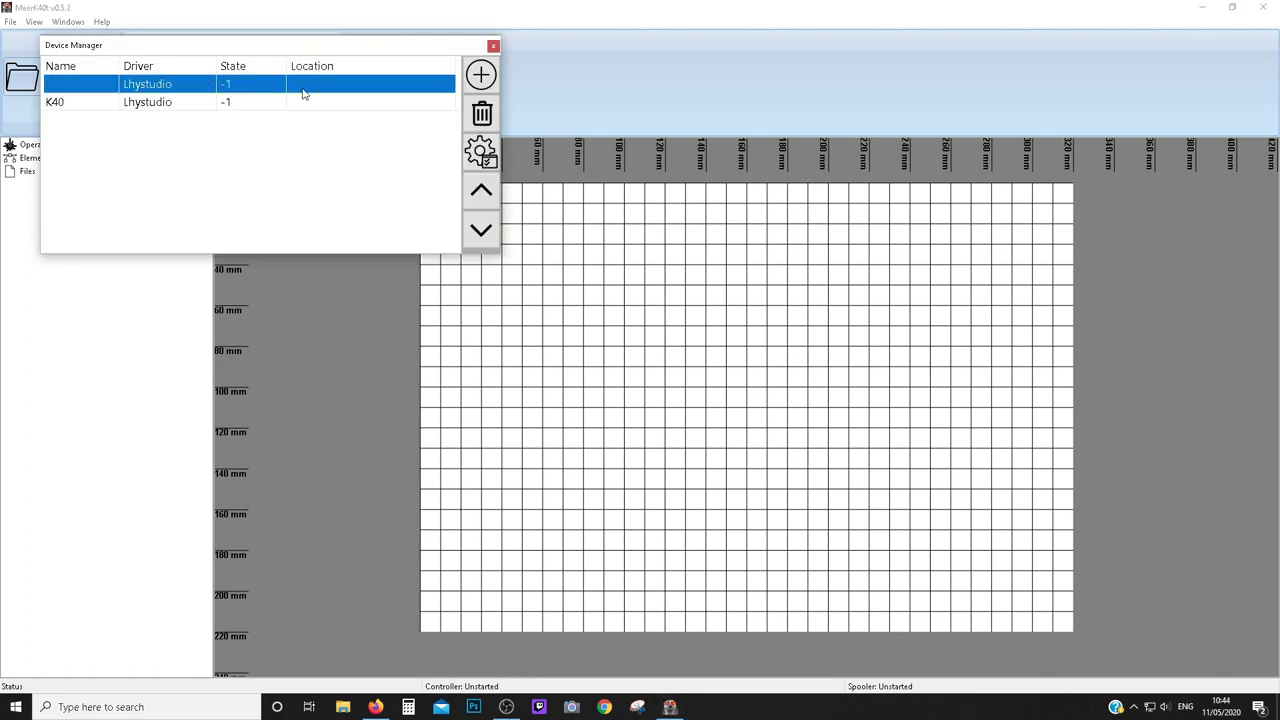
{"action": "left_click", "coordinate": [343, 34]}
{"action": "left_click", "coordinate": [322, 105]}
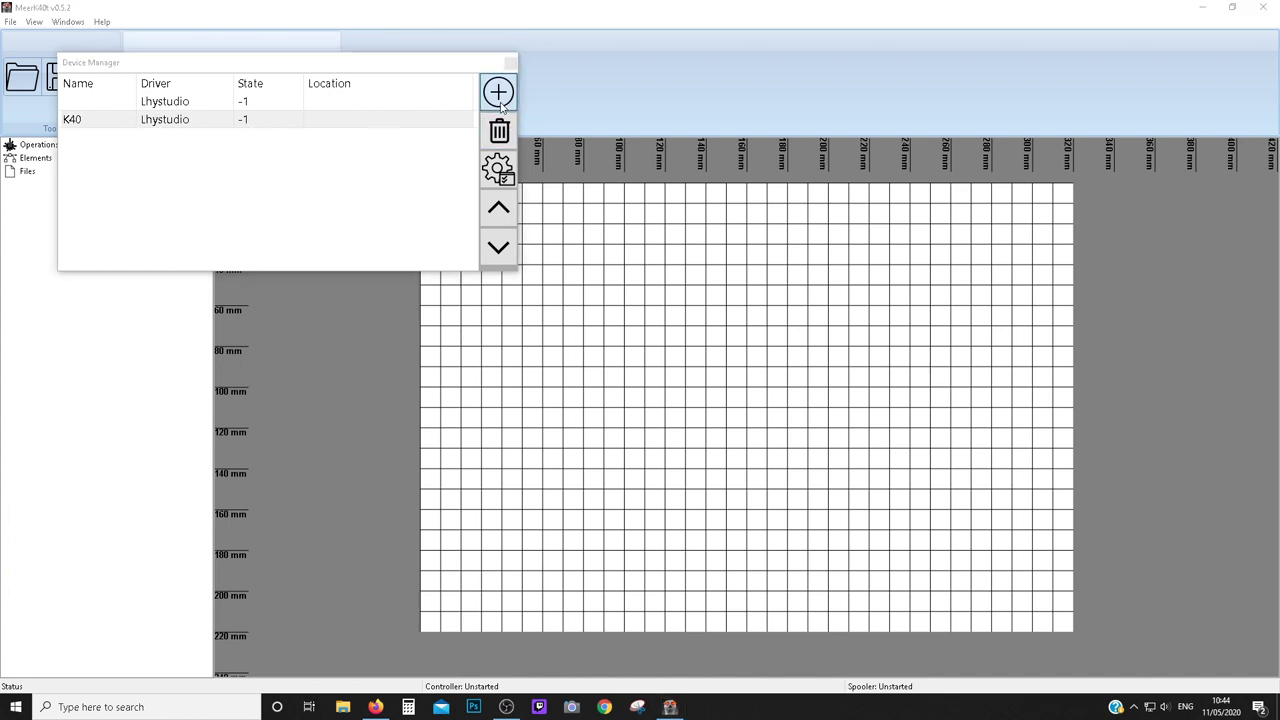
{"action": "left_click", "coordinate": [498, 93]}
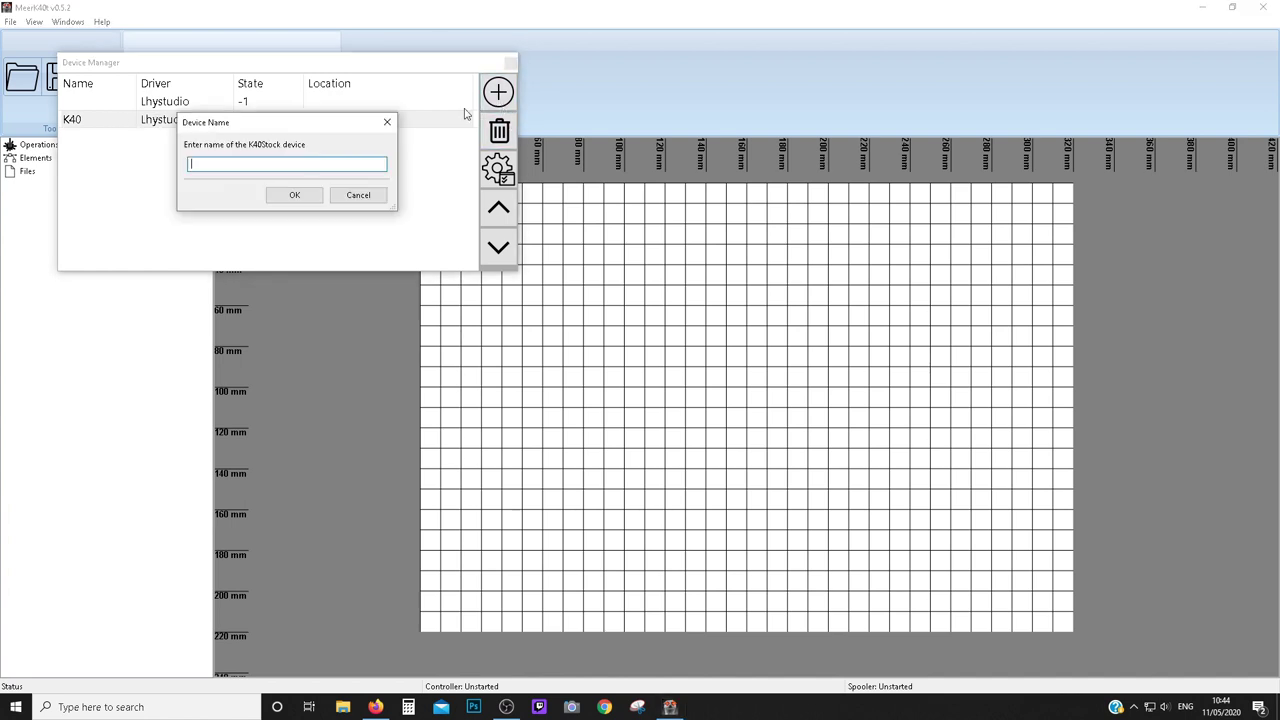
{"action": "left_click", "coordinate": [375, 197]}
{"action": "left_click", "coordinate": [392, 122]}
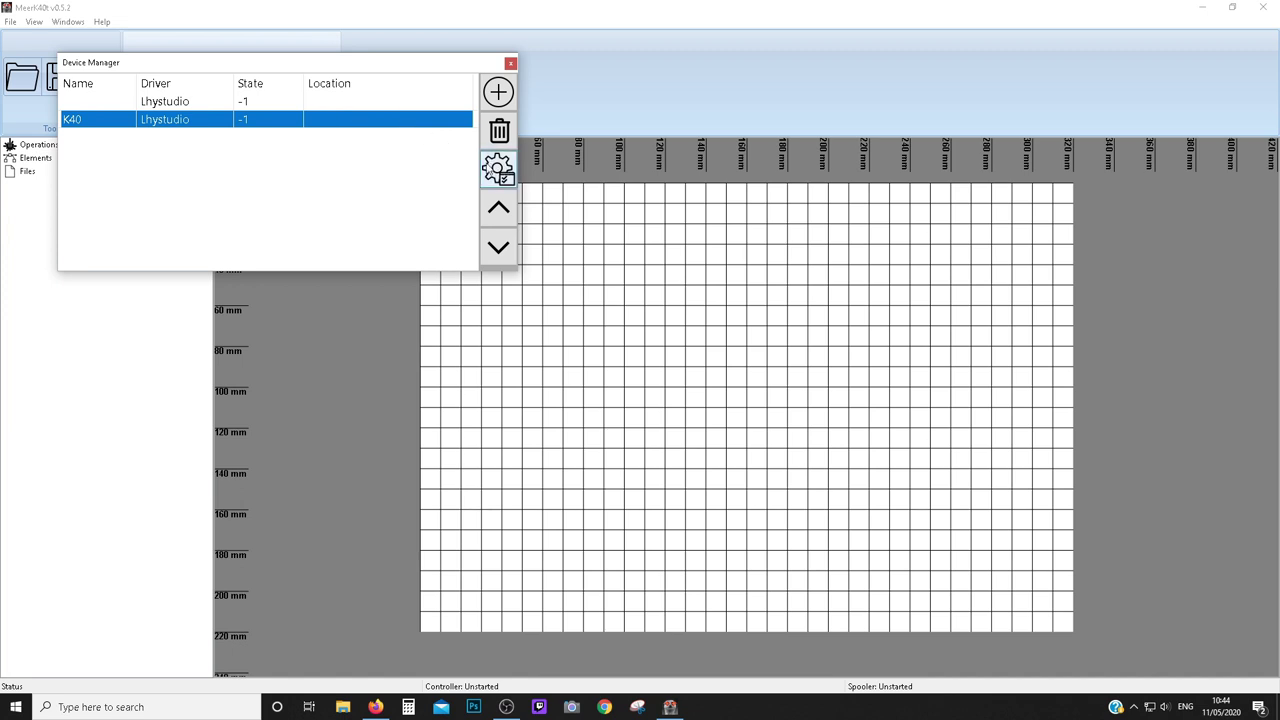
- Open and enlarge the K40 preferences, keep M2 as the board type, then dismiss them
{"action": "left_click", "coordinate": [500, 172]}
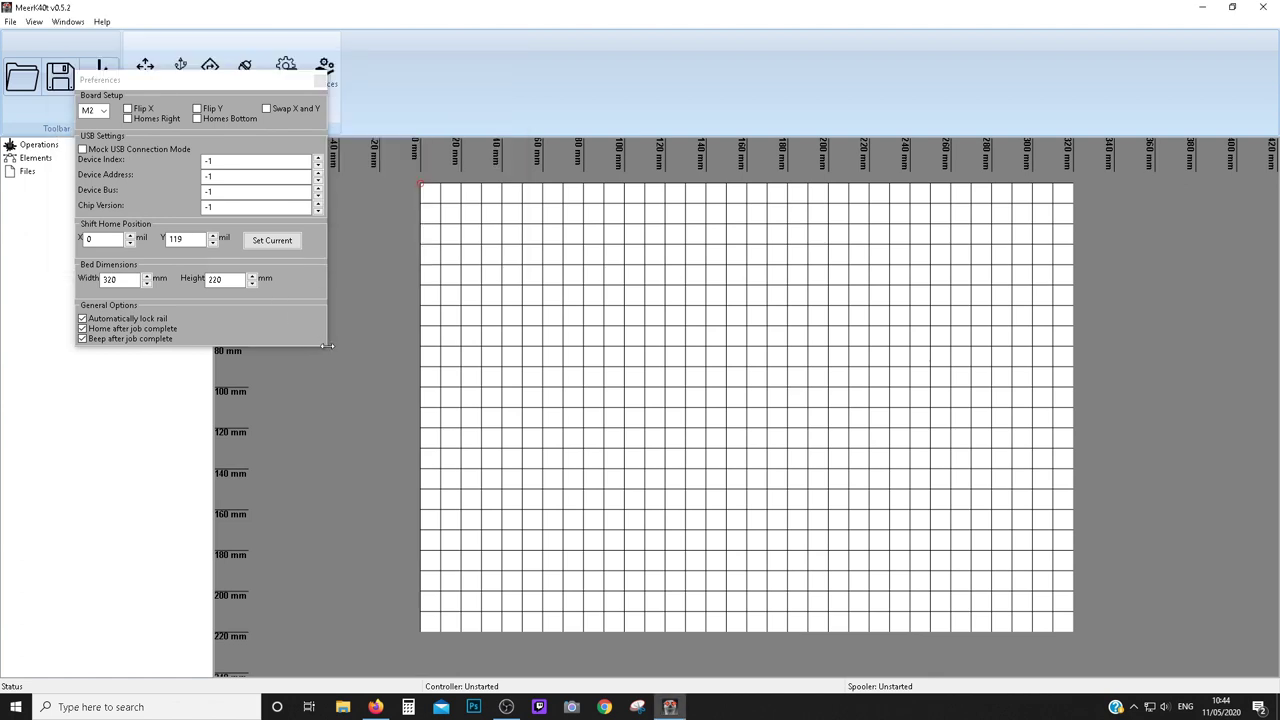
{"action": "left_click_drag", "start_coordinate": [340, 357], "coordinate": [772, 554]}
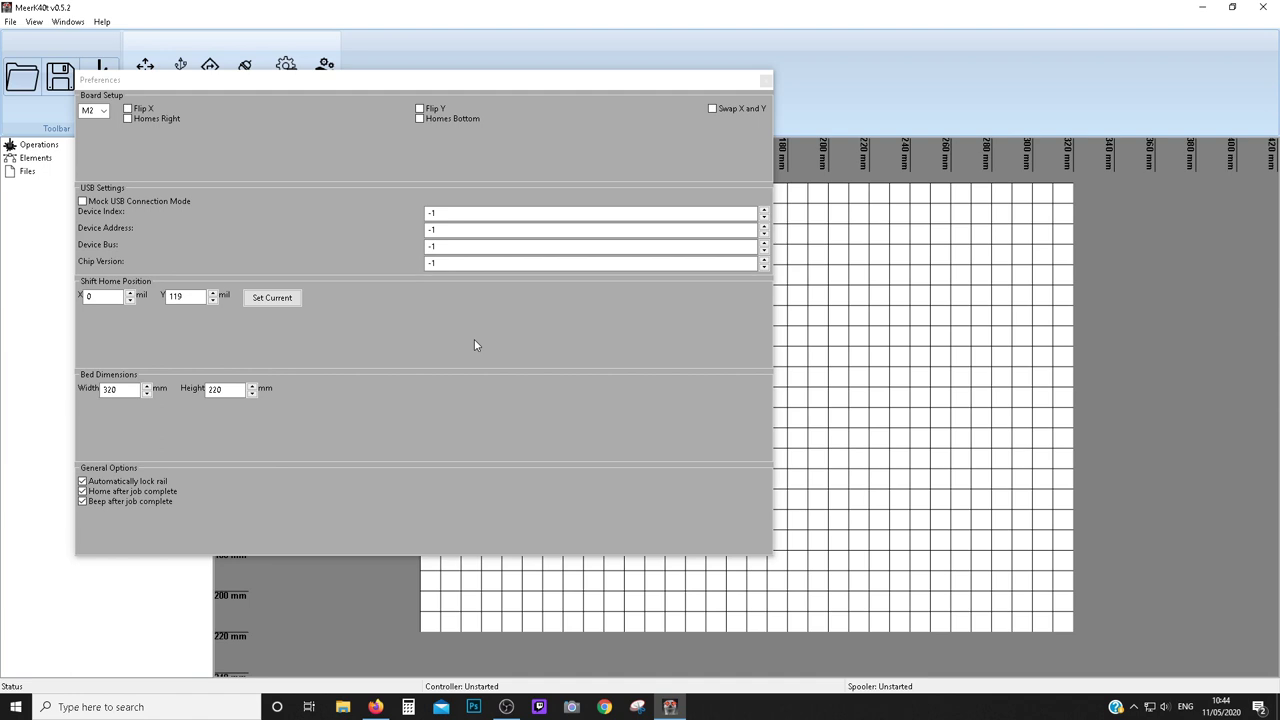
{"action": "left_click", "coordinate": [95, 110]}
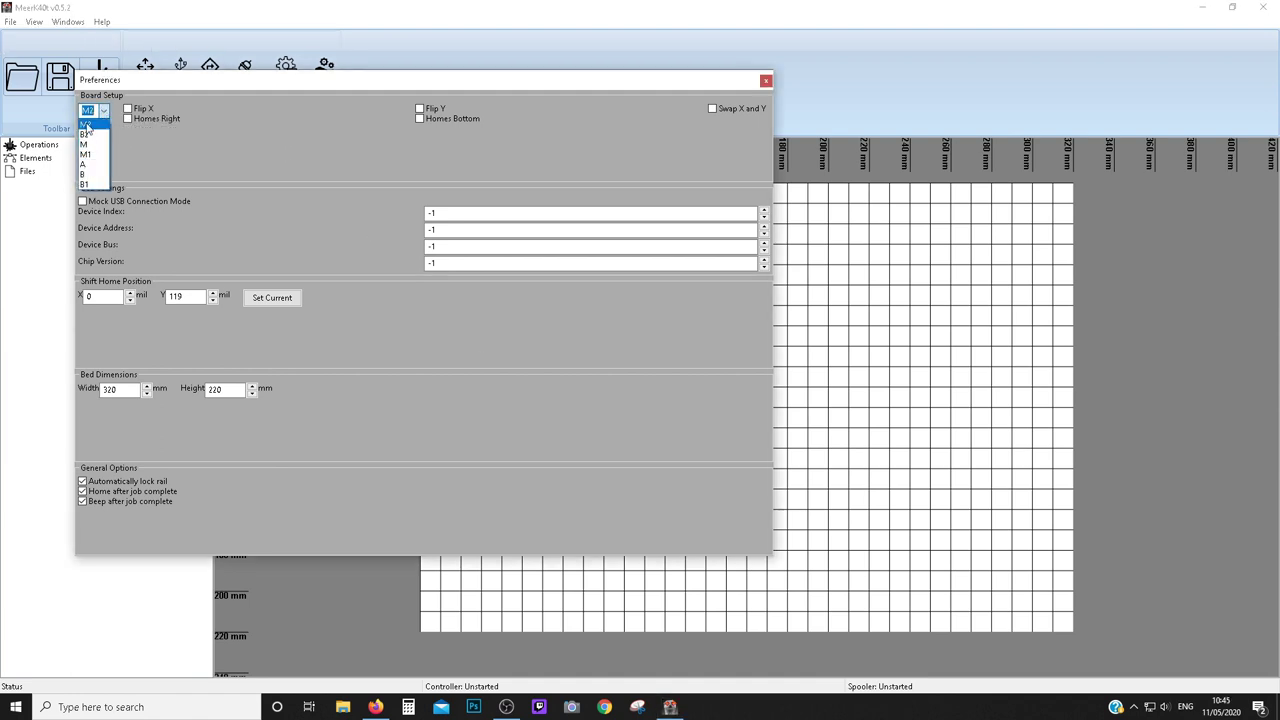
{"action": "left_click", "coordinate": [87, 123]}
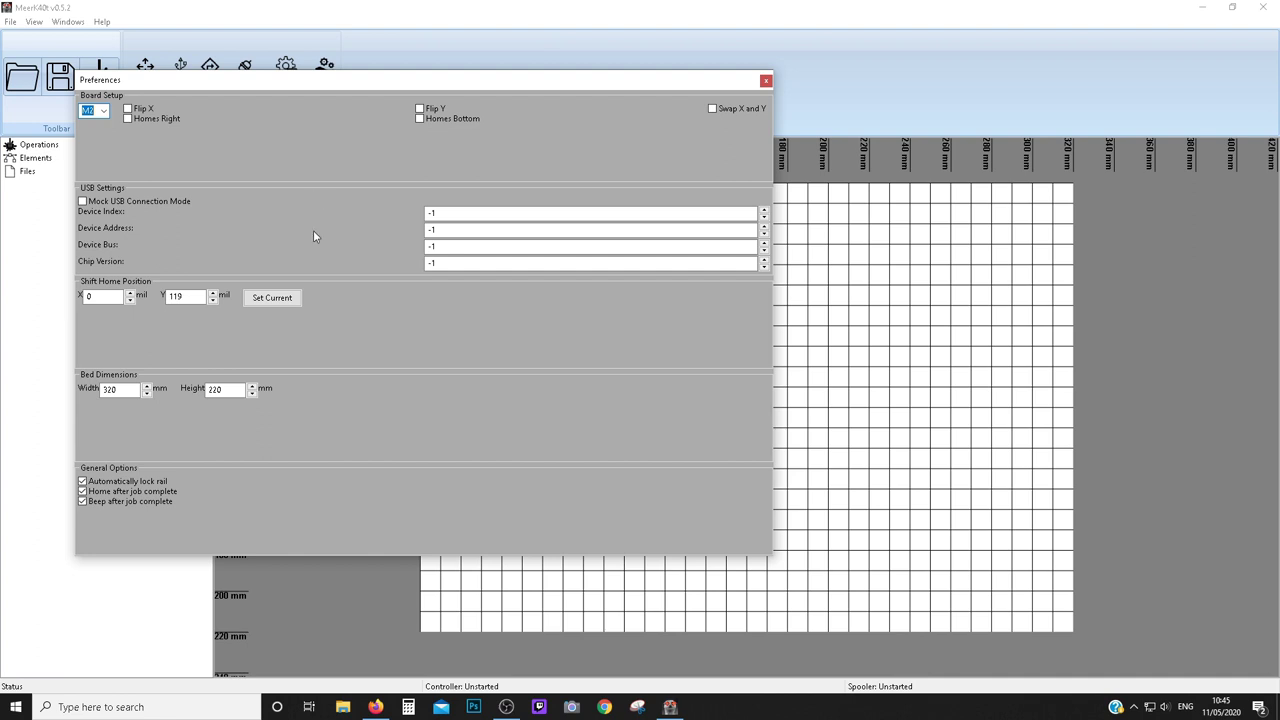
{"action": "left_click", "coordinate": [140, 272]}
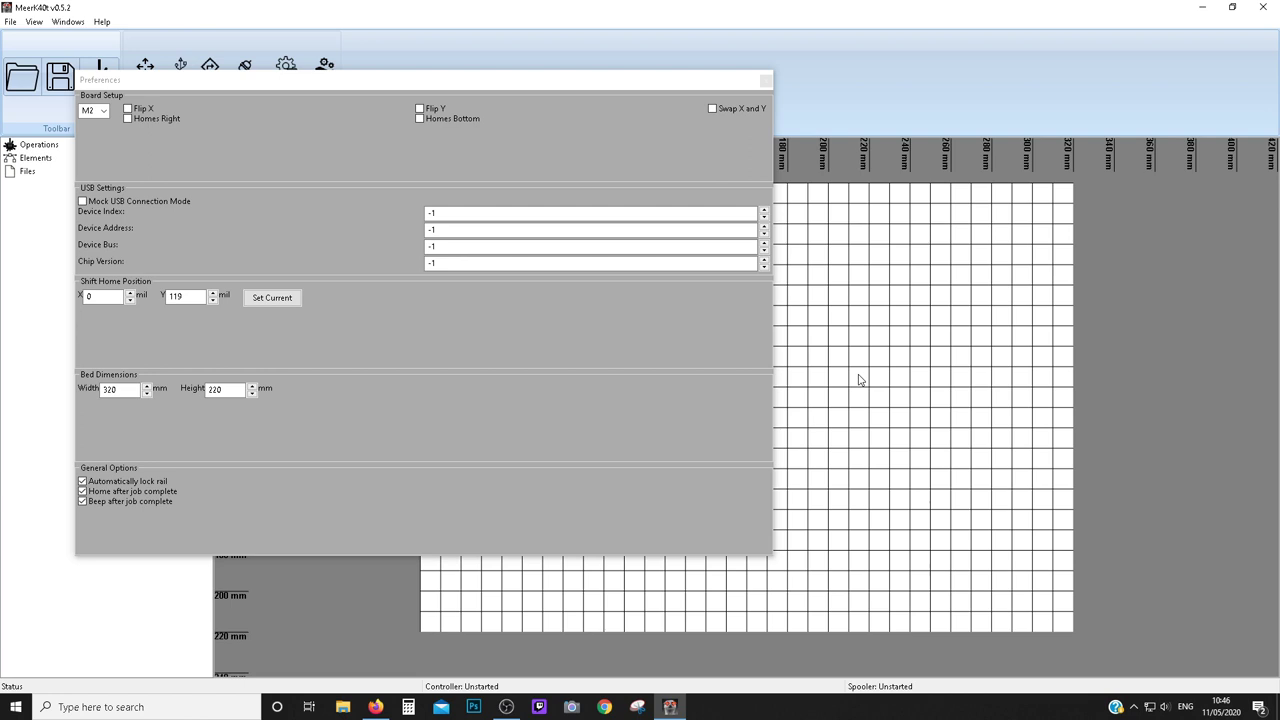
{"action": "left_click", "coordinate": [914, 441]}
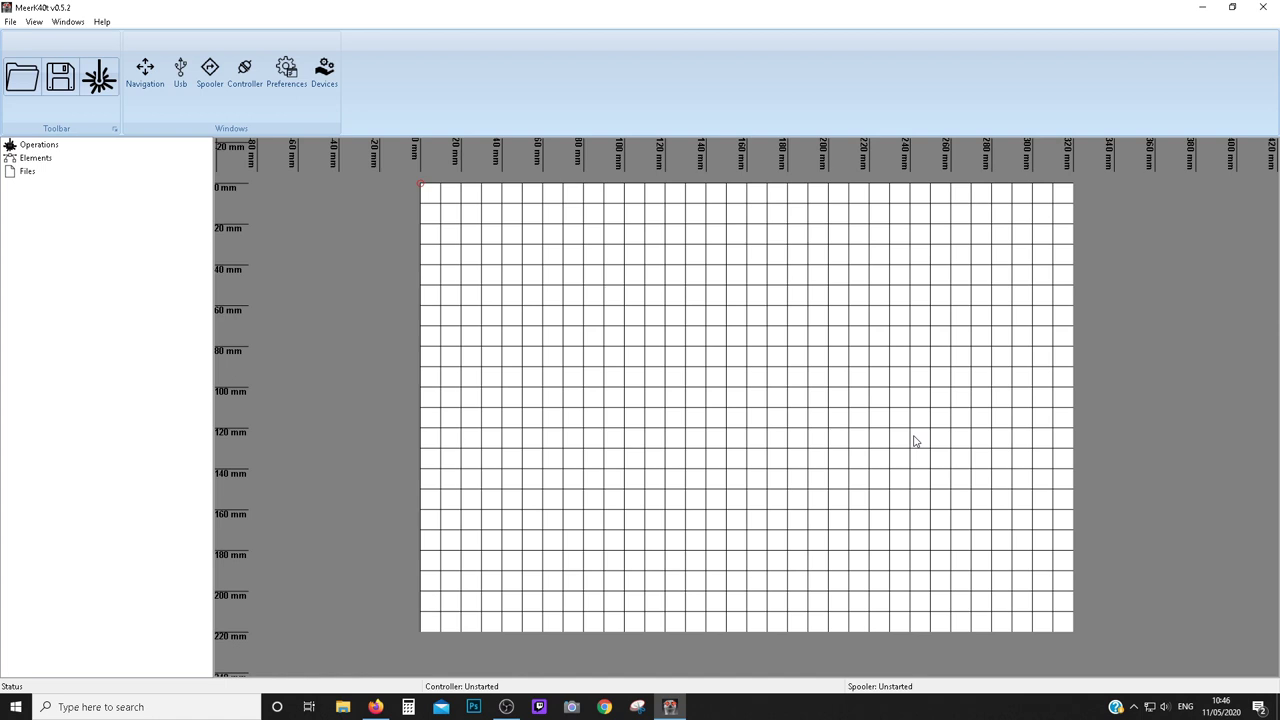
- Open the Navigation panel, shift it left, fire a short test pulse, and select the Move To X field
{"action": "left_click", "coordinate": [145, 70]}
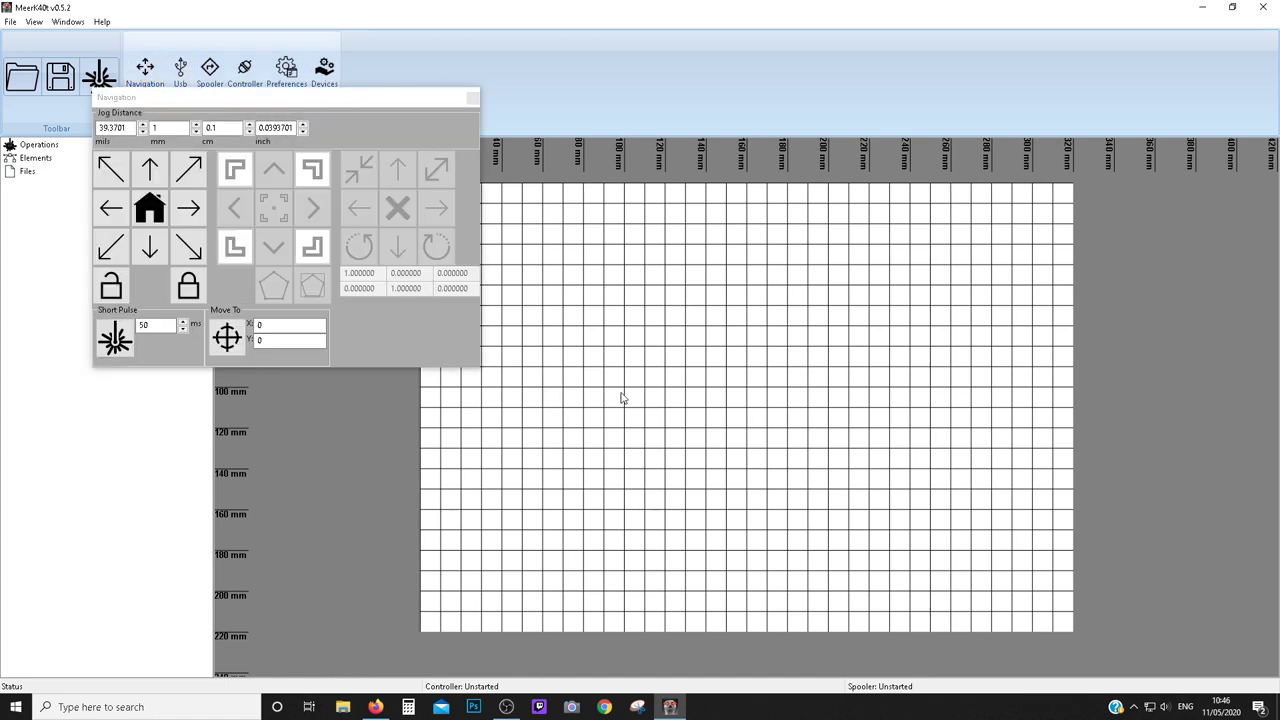
{"action": "left_click_drag", "start_coordinate": [379, 103], "coordinate": [341, 111]}
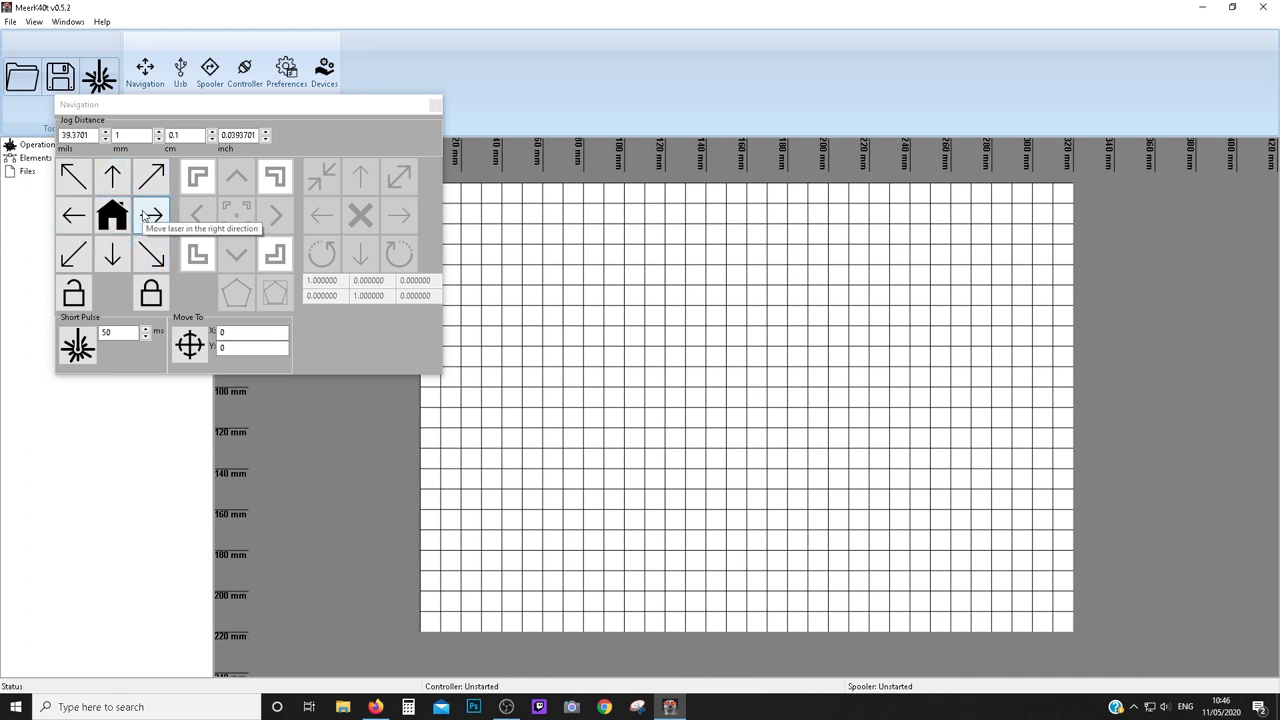
{"action": "left_click", "coordinate": [80, 348]}
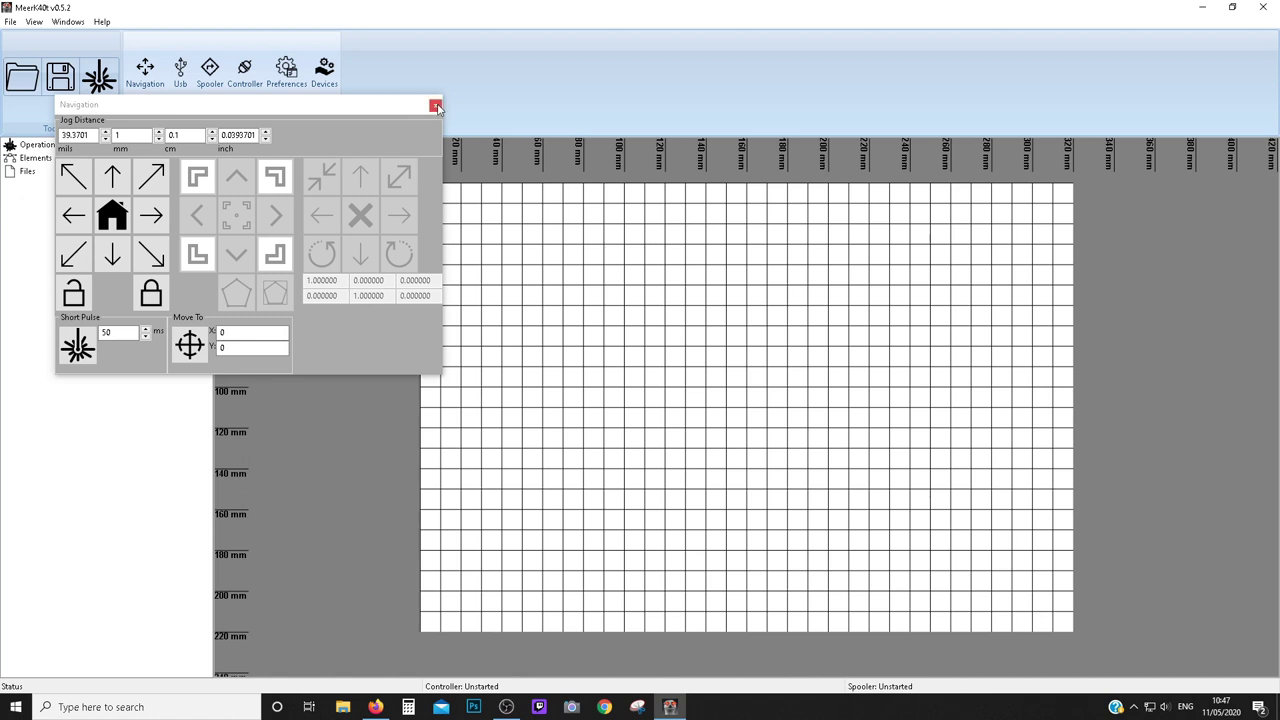
{"action": "left_click", "coordinate": [259, 333]}
- Tab to the Move To Y field, then close the Navigation window
{"action": "key", "text": "Tab"}
{"action": "left_click", "coordinate": [436, 106]}
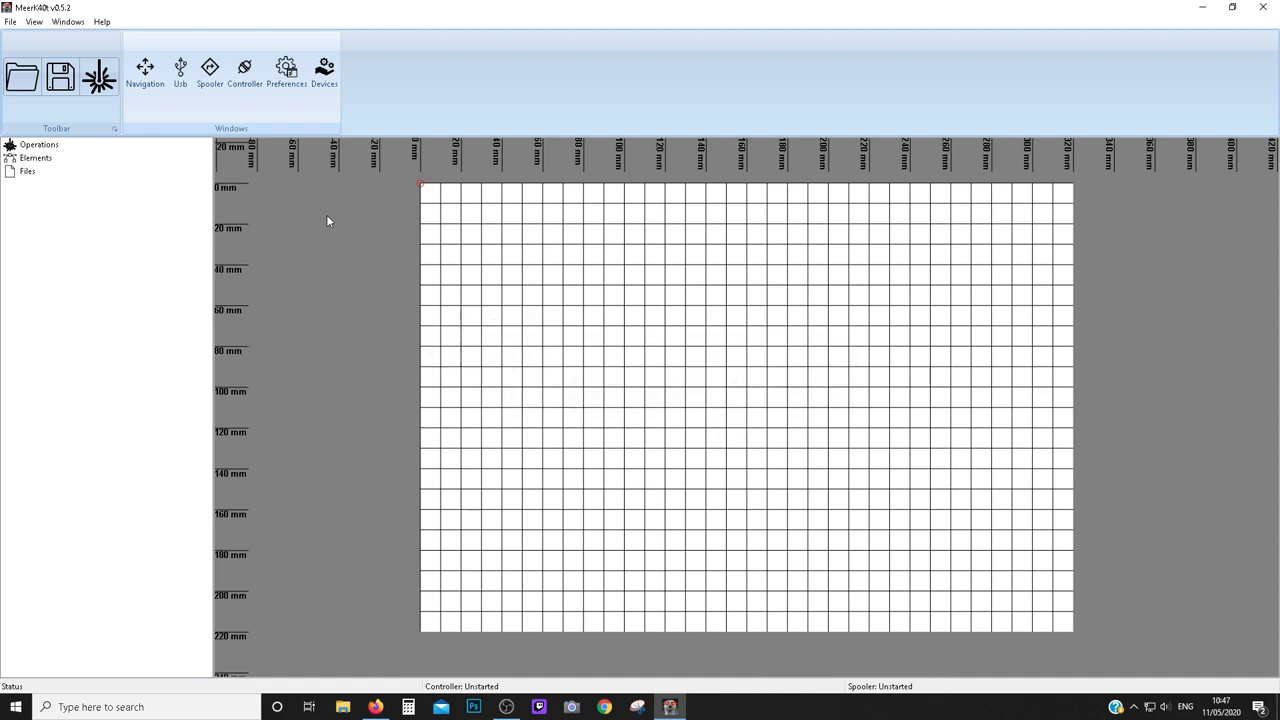
- Load the craft corner logo onto the bed and pull its red cut circle off the logo
{"action": "left_click", "coordinate": [22, 77]}
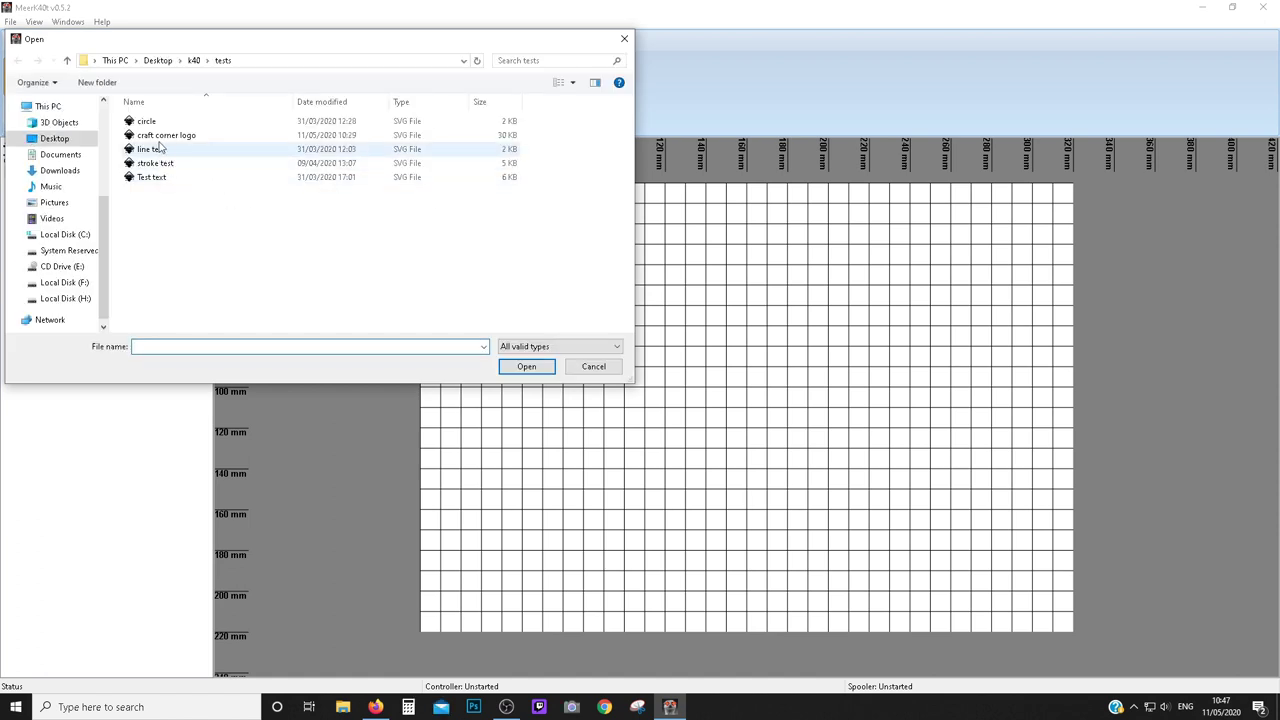
{"action": "left_click", "coordinate": [160, 135]}
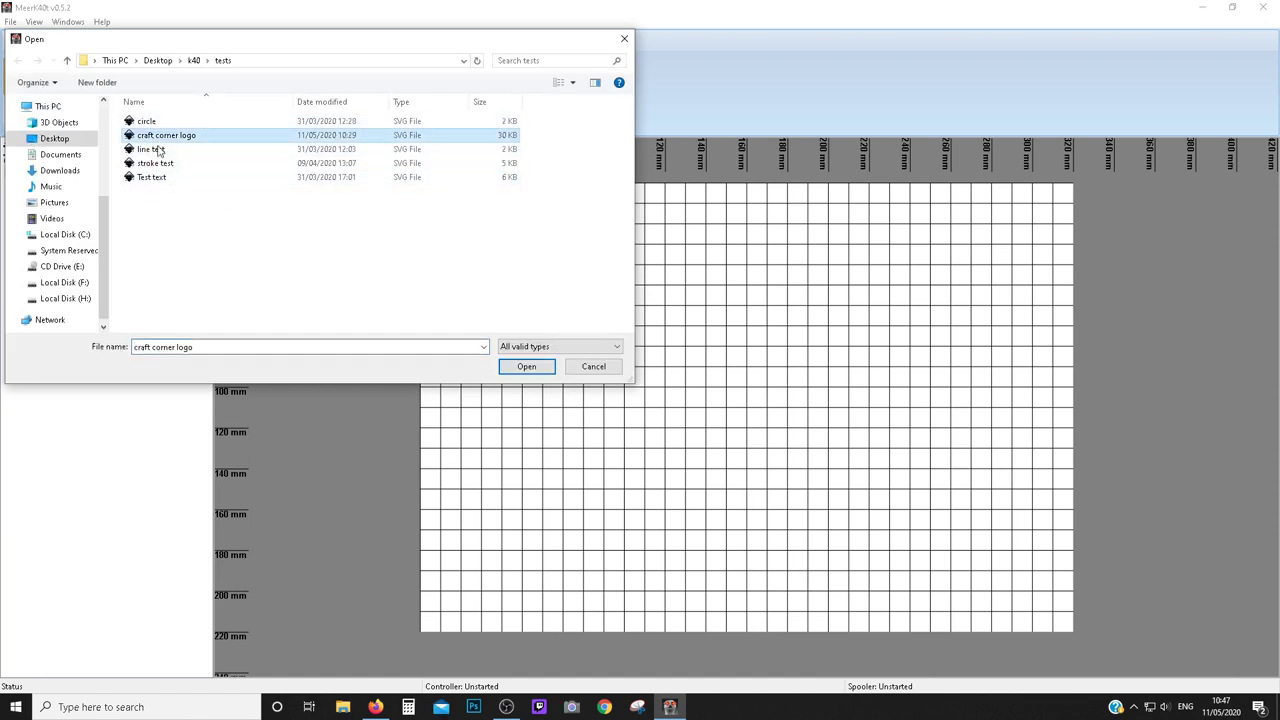
{"action": "left_click", "coordinate": [526, 366]}
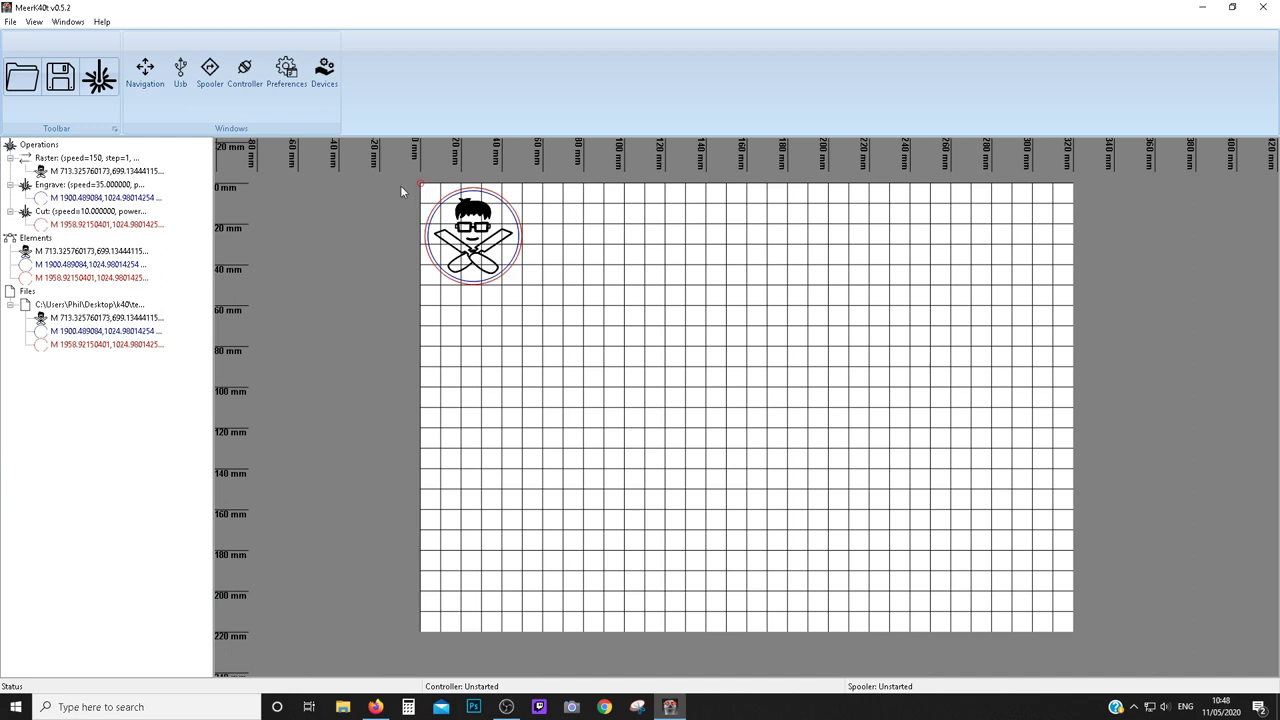
{"action": "left_click_drag", "start_coordinate": [518, 265], "coordinate": [690, 355]}
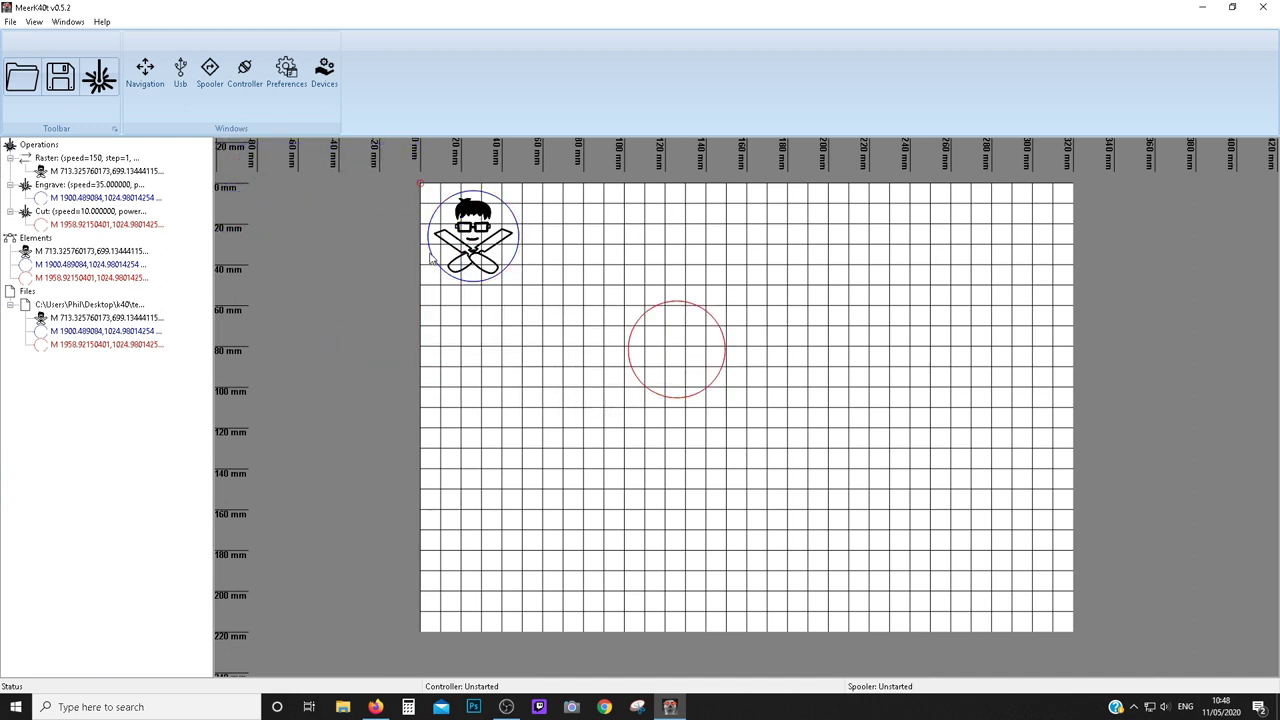
{"action": "left_click", "coordinate": [630, 364]}
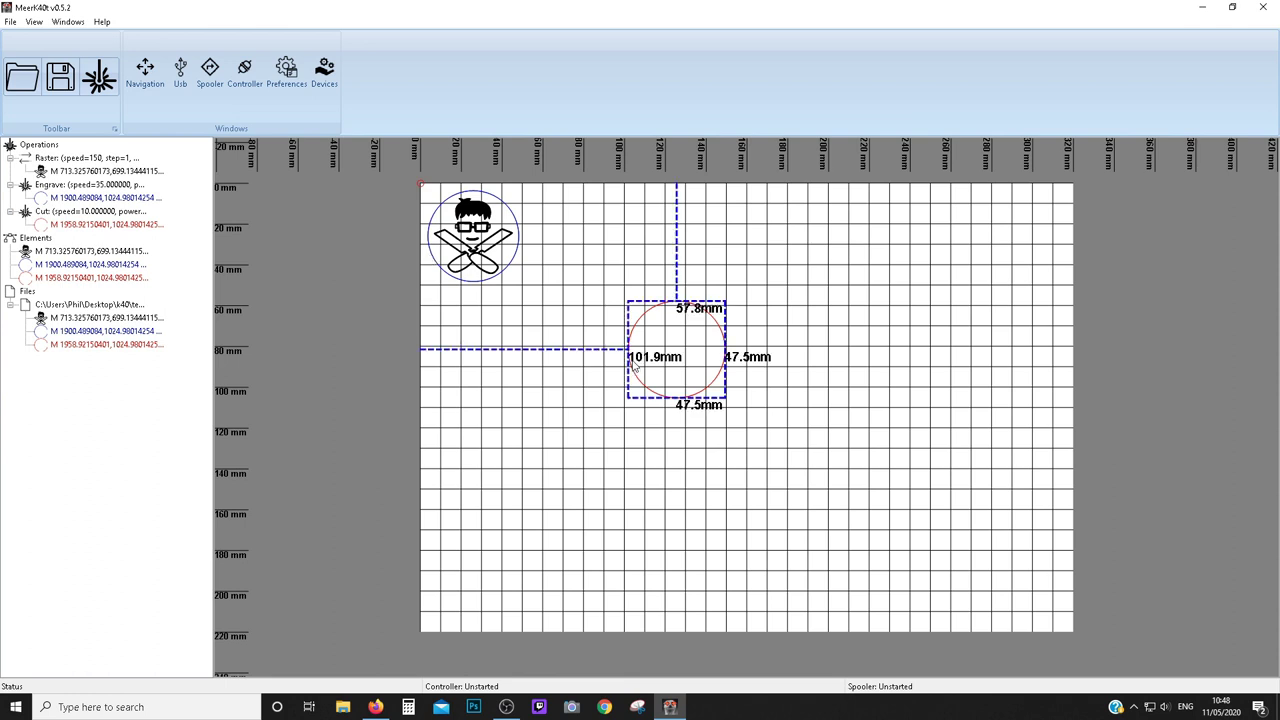
- Clear all three design elements from the bed and bring up the Files list's options
{"action": "left_click", "coordinate": [44, 242]}
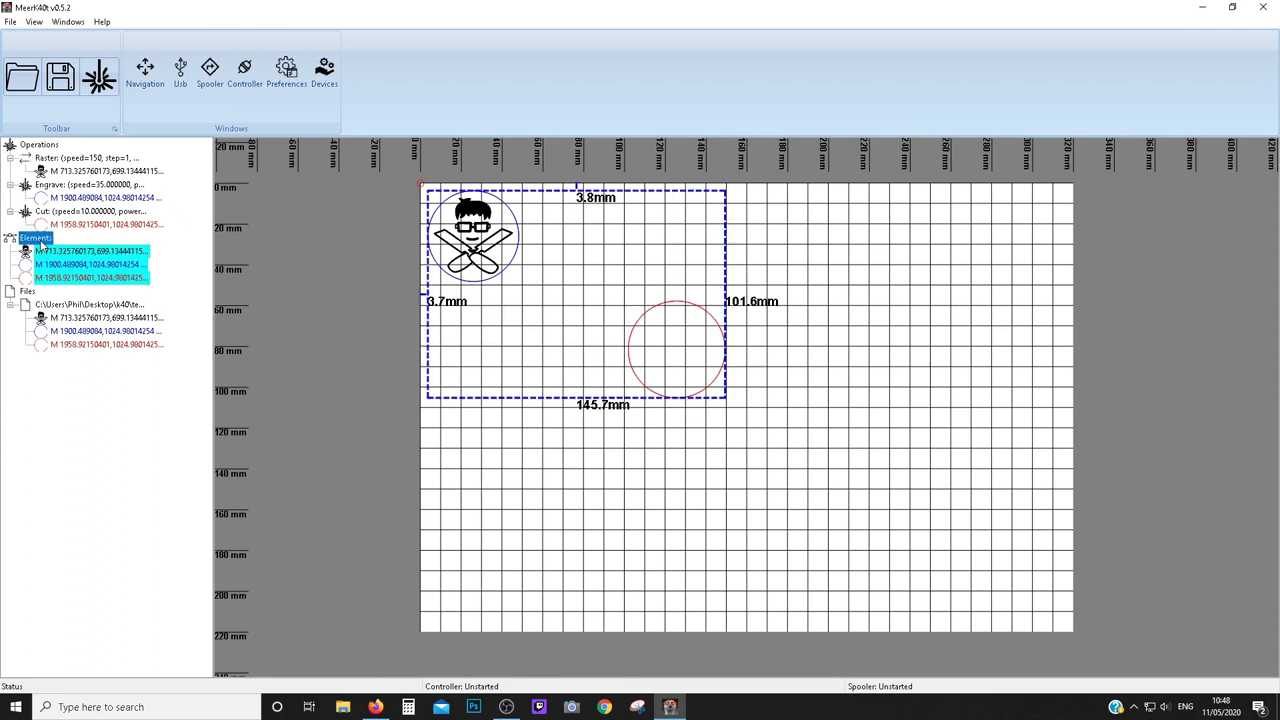
{"action": "right_click", "coordinate": [40, 238]}
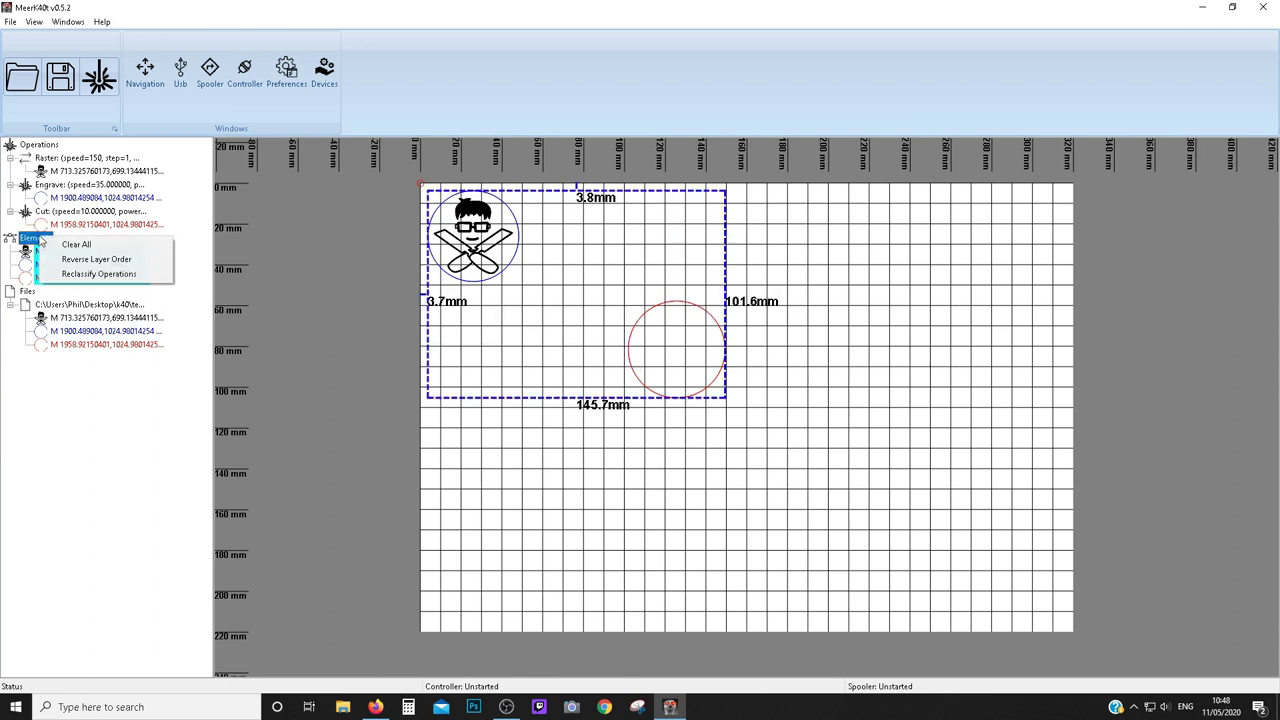
{"action": "left_click", "coordinate": [62, 246]}
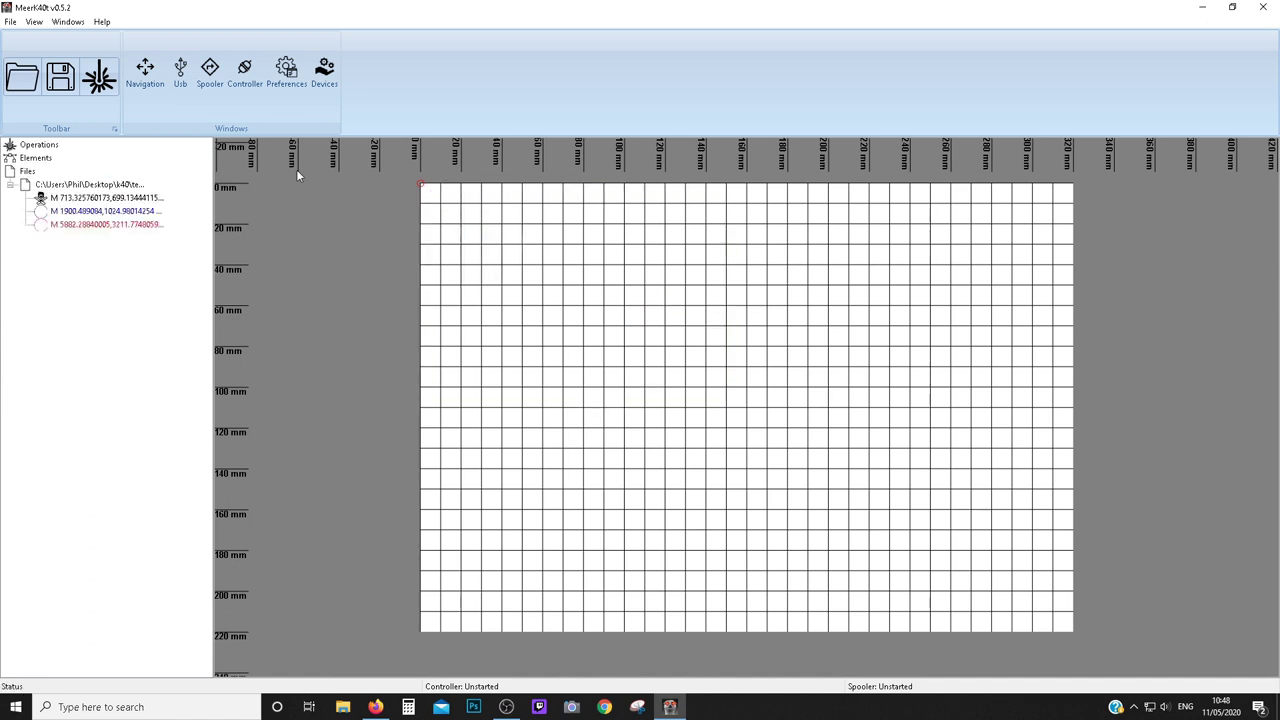
{"action": "right_click", "coordinate": [34, 173]}
- Empty the Files list and load the craft corner logo onto the bed again
{"action": "left_click", "coordinate": [44, 178]}
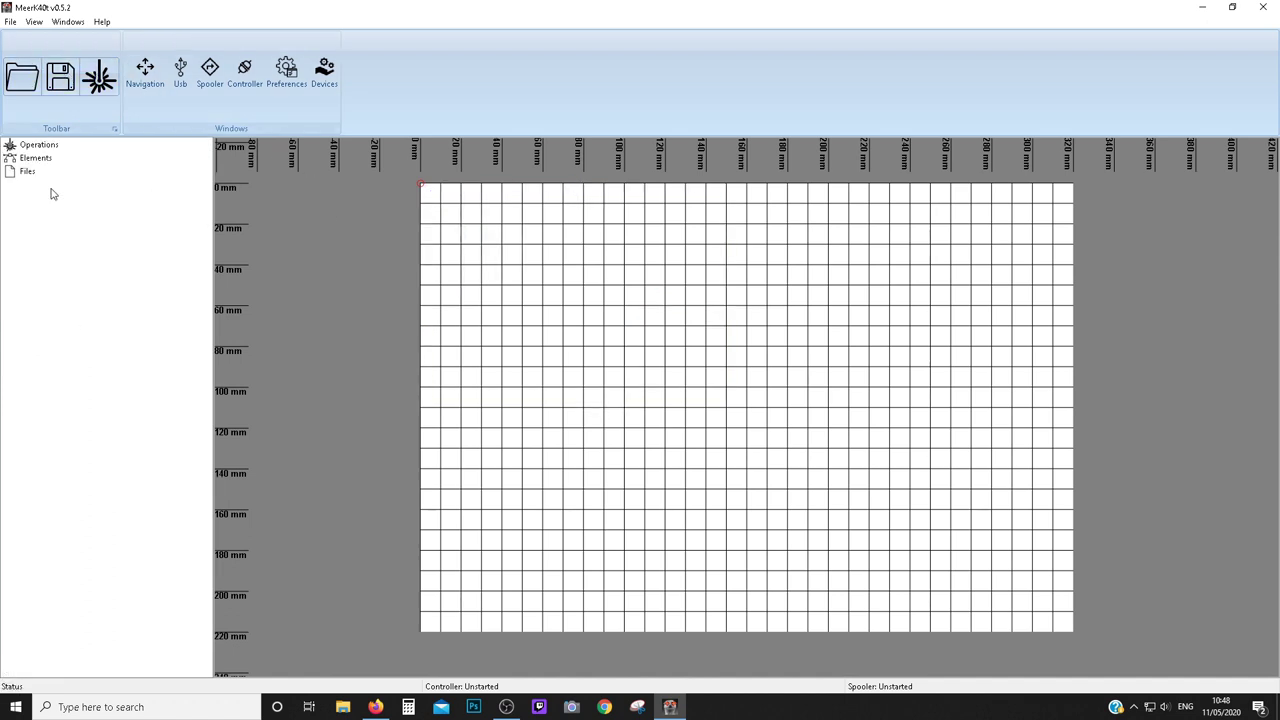
{"action": "left_click", "coordinate": [21, 77]}
{"action": "left_click", "coordinate": [166, 135]}
{"action": "left_click", "coordinate": [526, 366]}
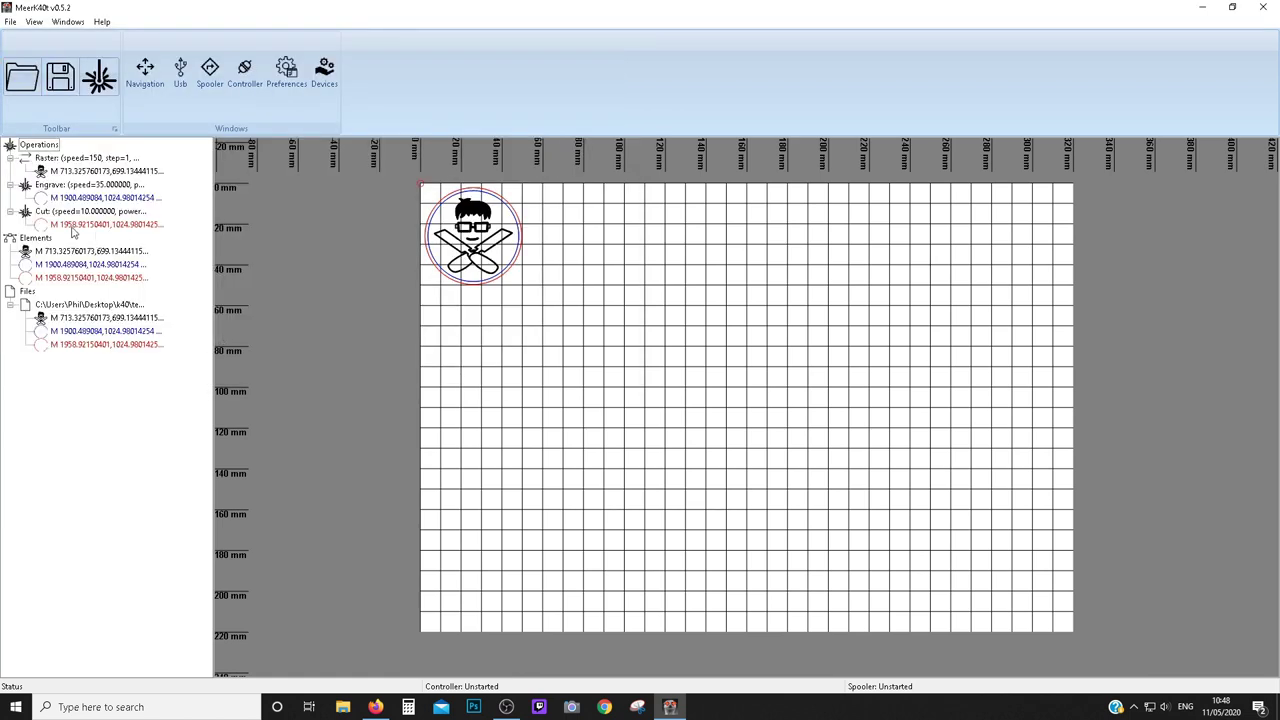
- Inspect each logo element individually, then select all three and shift the logo within the bed corner
{"action": "left_click", "coordinate": [36, 239]}
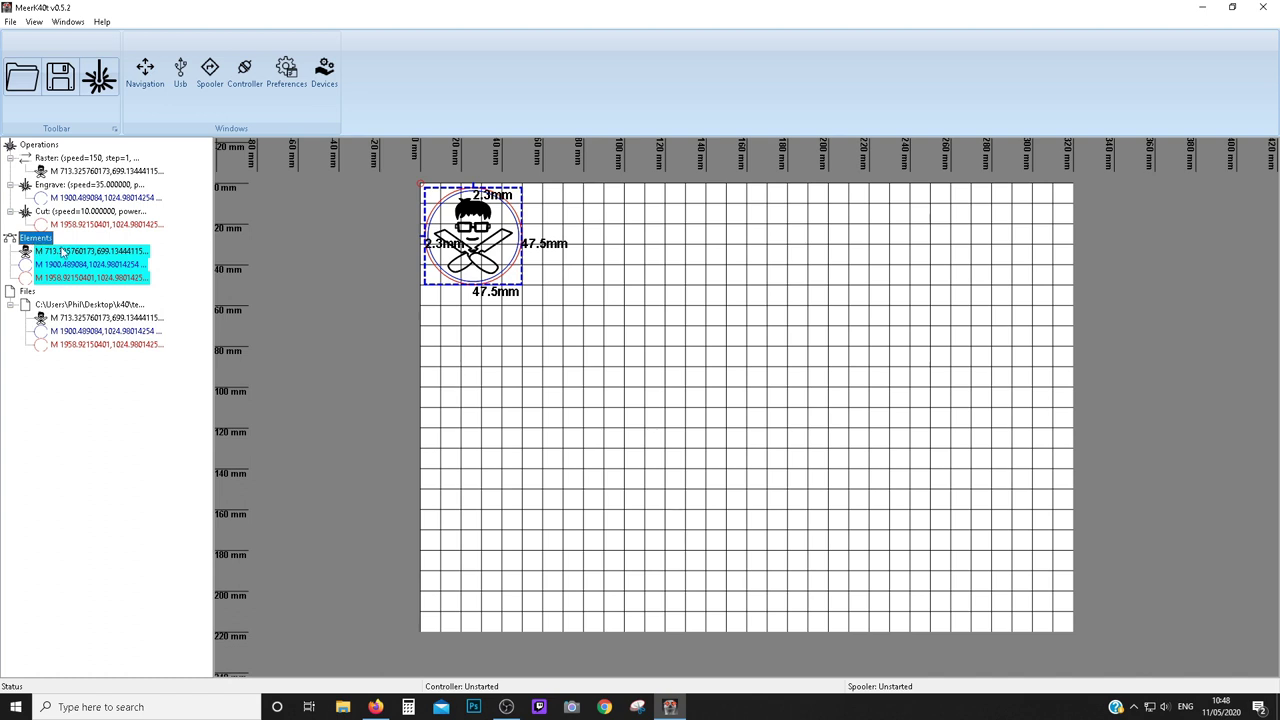
{"action": "left_click", "coordinate": [131, 278]}
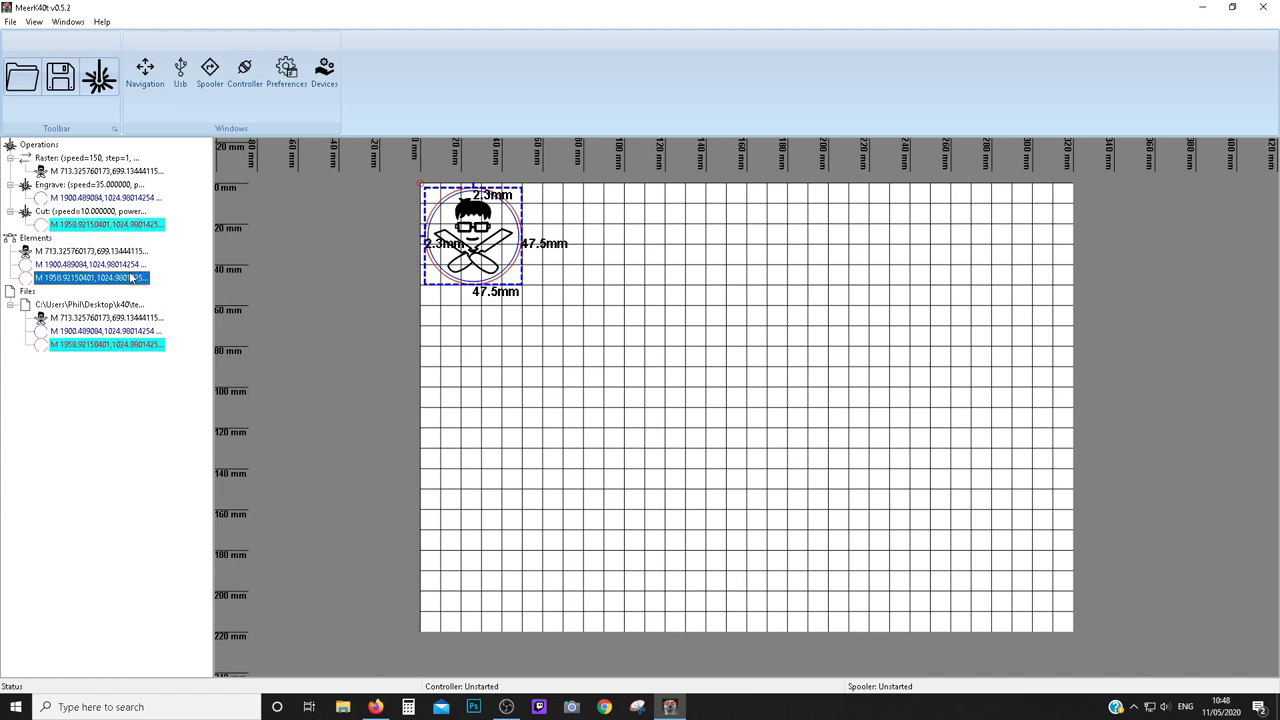
{"action": "left_click", "coordinate": [118, 264]}
{"action": "left_click", "coordinate": [116, 251]}
{"action": "left_click", "coordinate": [116, 264]}
{"action": "left_click", "coordinate": [116, 278]}
{"action": "left_click", "coordinate": [116, 251]}
{"action": "left_click", "coordinate": [116, 264]}
{"action": "left_click", "coordinate": [36, 239]}
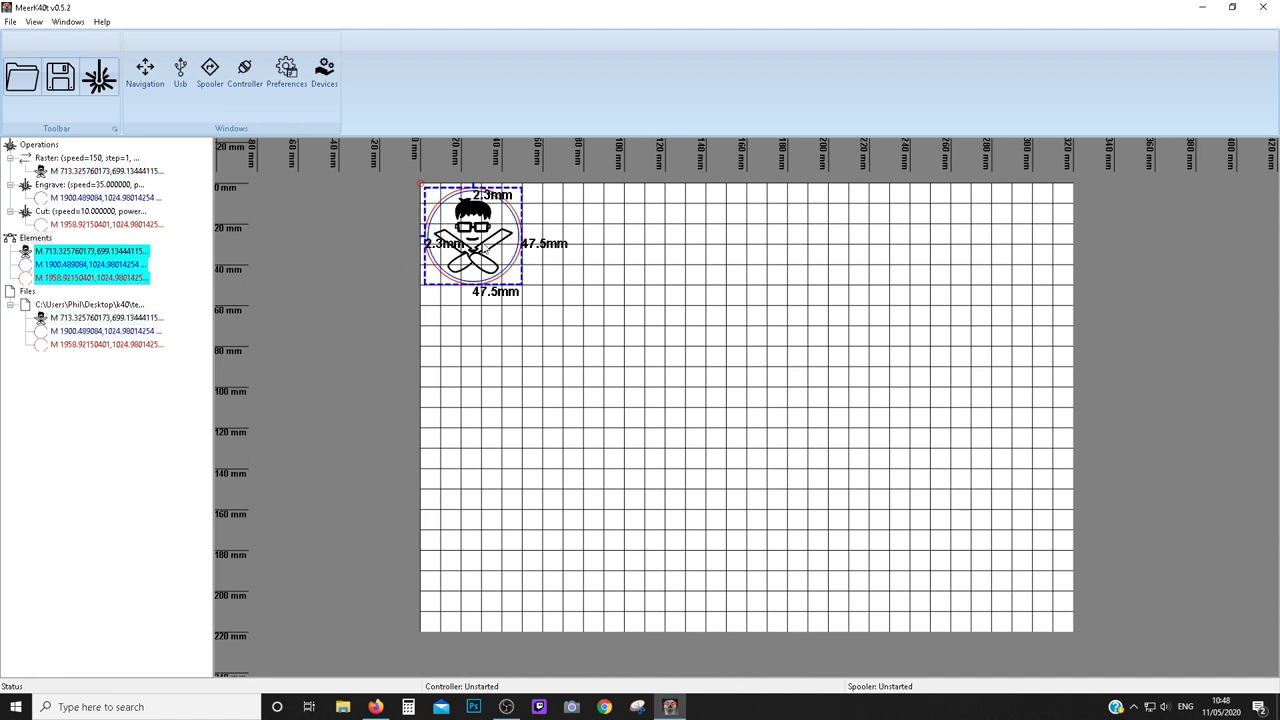
{"action": "mouse_move", "coordinate": [478, 215]}
{"action": "left_mouse_down"}
{"action": "mouse_move", "coordinate": [523, 249]}
{"action": "mouse_move", "coordinate": [478, 215]}
{"action": "left_mouse_up"}
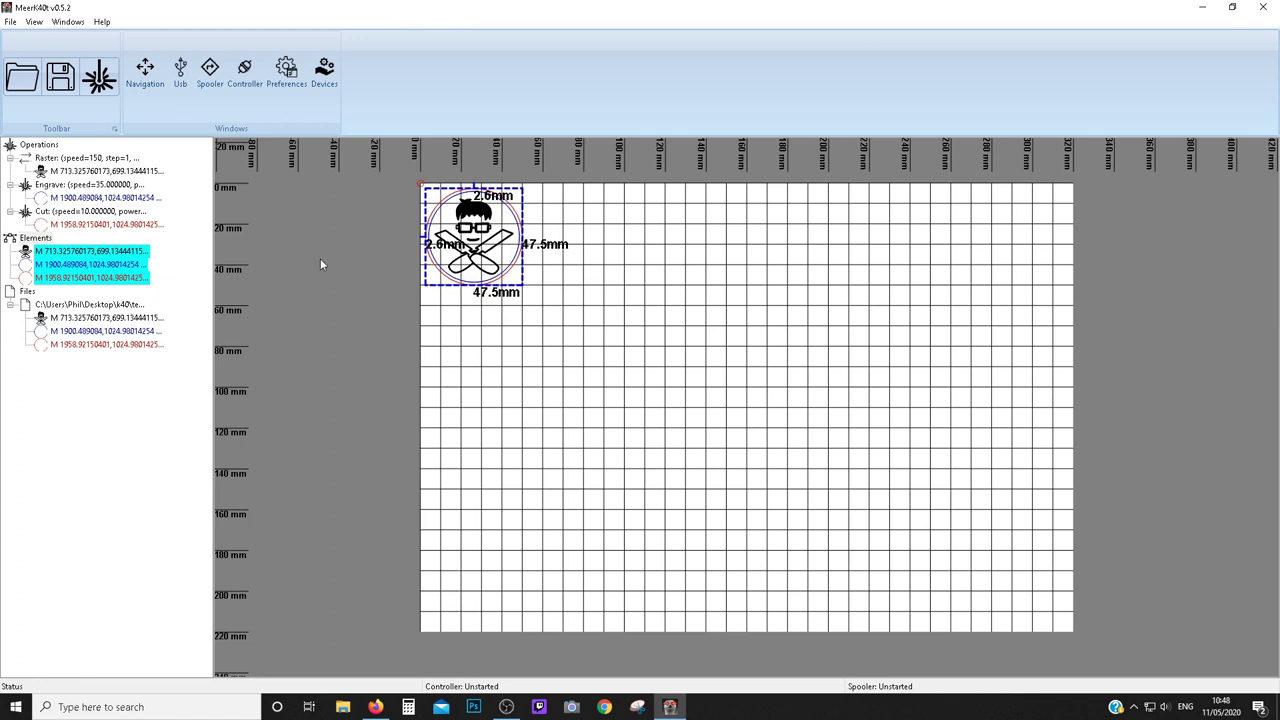
{"action": "left_click", "coordinate": [140, 80]}
{"action": "left_click_drag", "start_coordinate": [321, 129], "coordinate": [247, 131]}
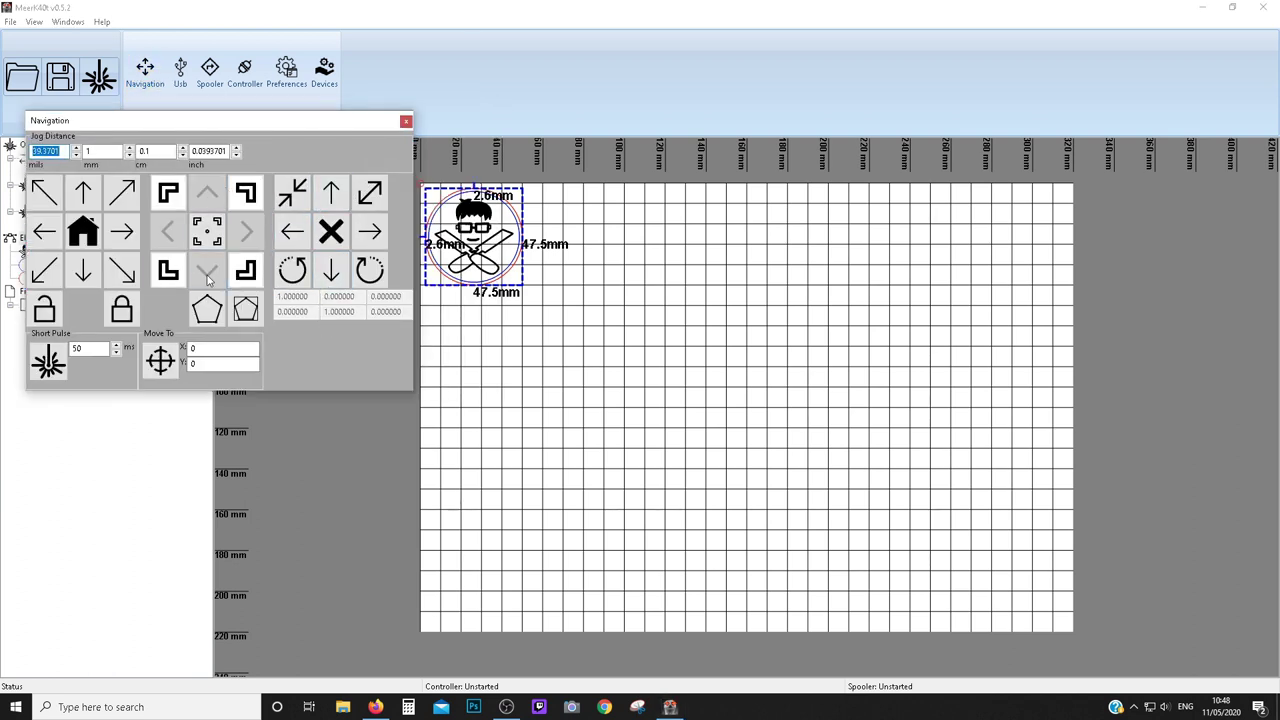
{"action": "left_click", "coordinate": [370, 231]}
{"action": "left_click", "coordinate": [292, 231]}
{"action": "left_click", "coordinate": [330, 195]}
{"action": "left_click", "coordinate": [330, 270]}
{"action": "left_click", "coordinate": [292, 231]}
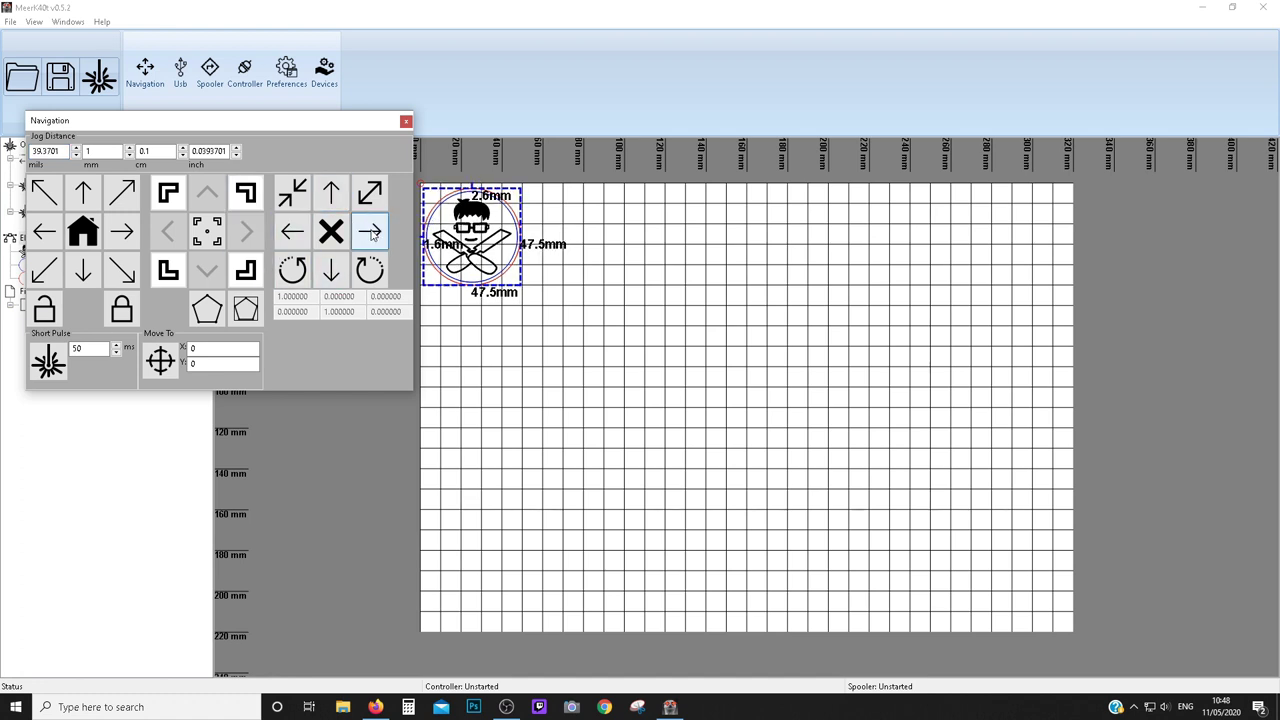
{"action": "left_click", "coordinate": [370, 231]}
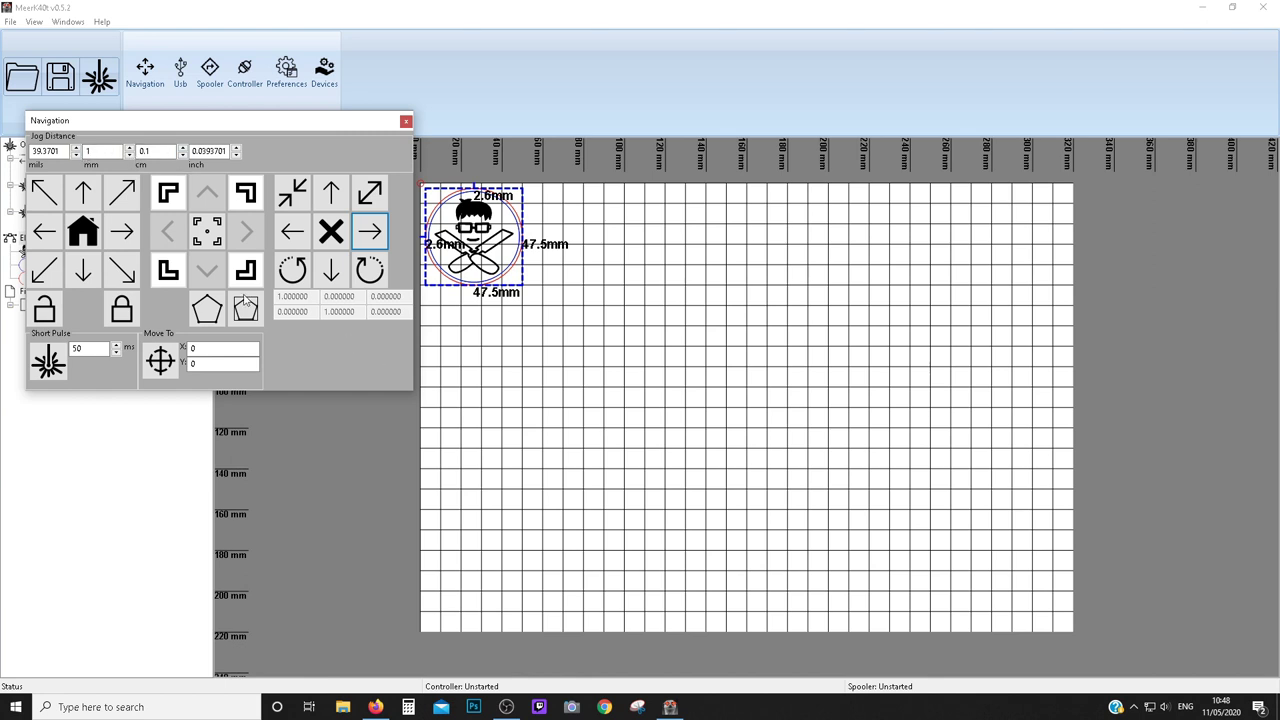
{"action": "left_click", "coordinate": [416, 342]}
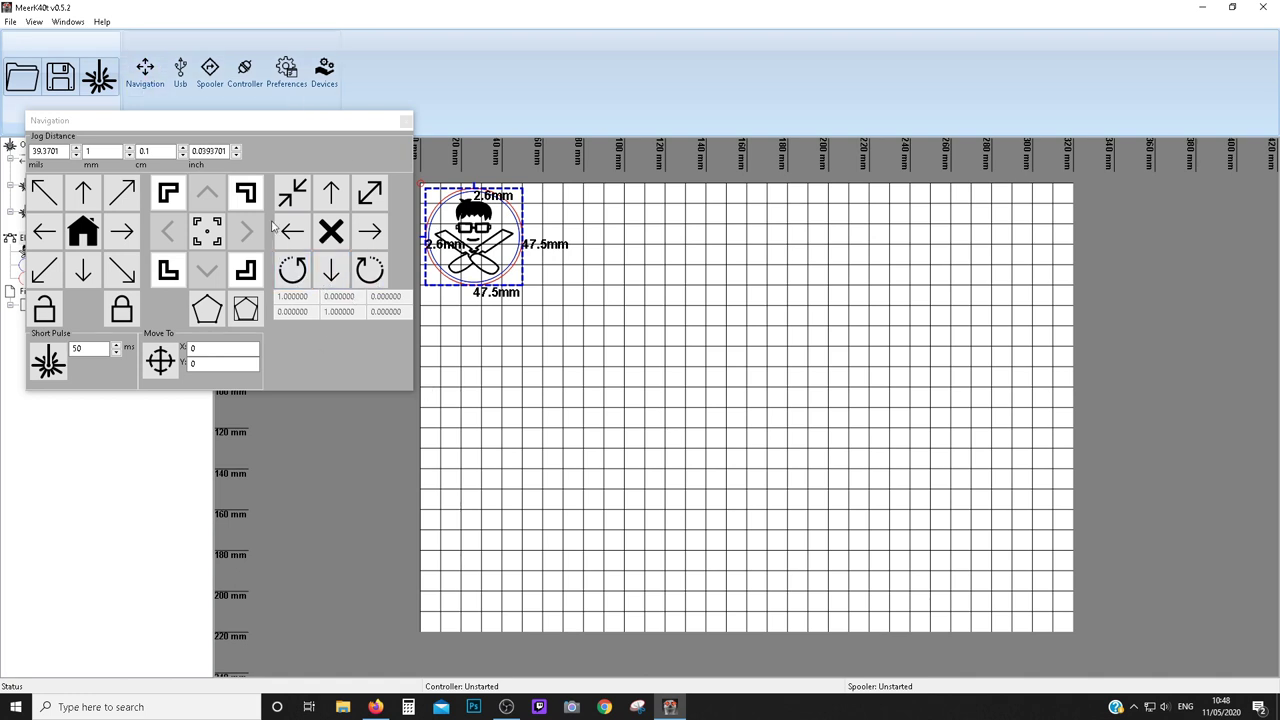
{"action": "left_click", "coordinate": [292, 192]}
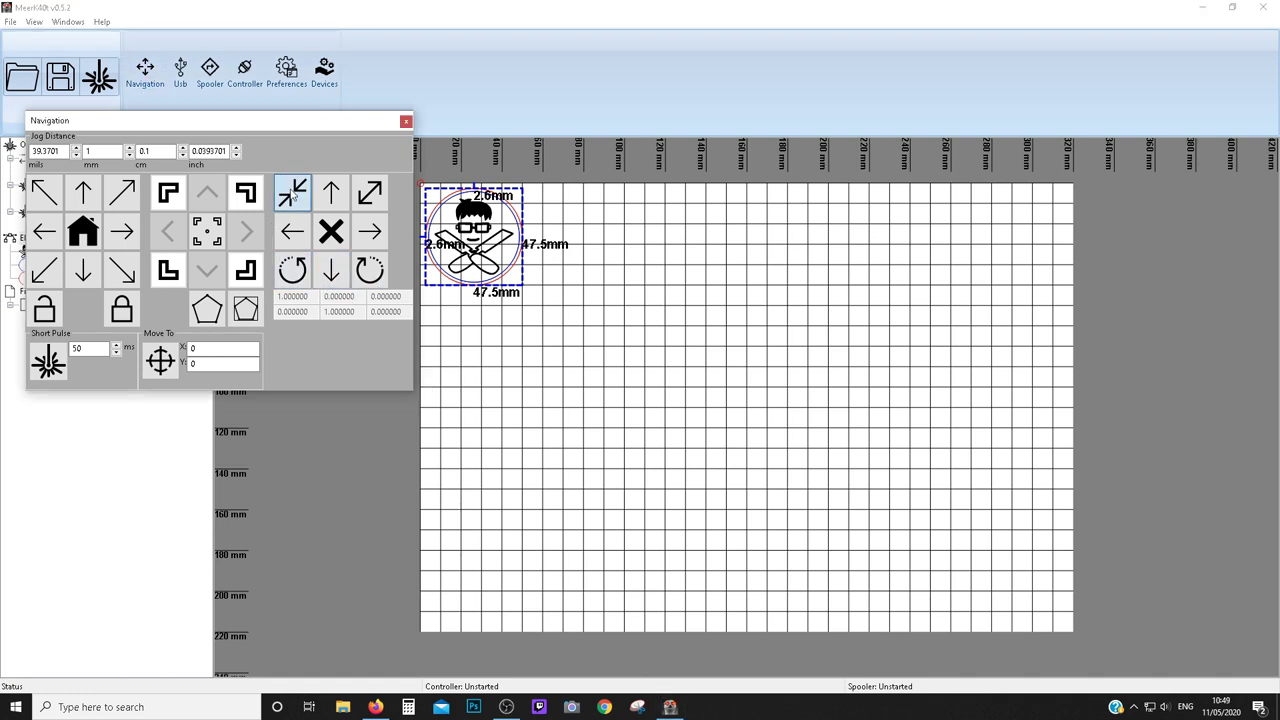
{"action": "double_click", "coordinate": [292, 192]}
{"action": "left_click", "coordinate": [292, 192]}
{"action": "double_click", "coordinate": [370, 195]}
{"action": "double_click", "coordinate": [370, 195]}
{"action": "double_click", "coordinate": [370, 195]}
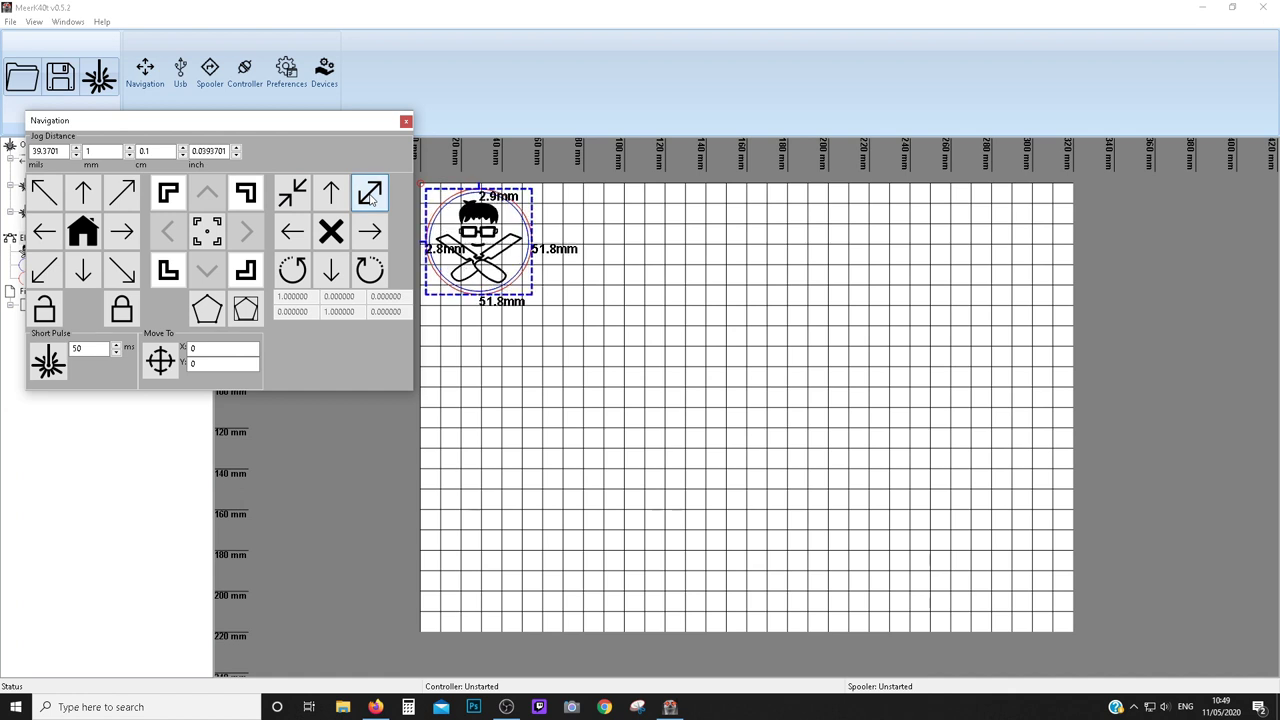
{"action": "left_click", "coordinate": [371, 271]}
{"action": "left_click", "coordinate": [292, 271]}
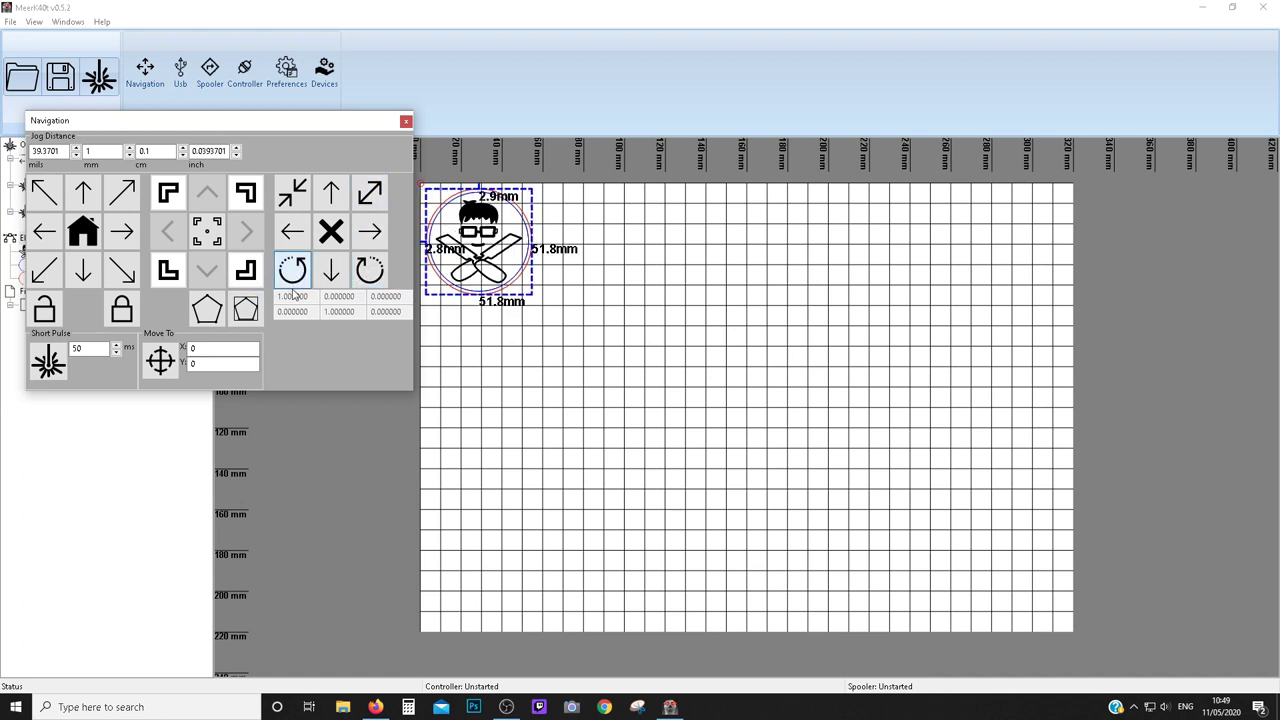
{"action": "left_click", "coordinate": [292, 271]}
{"action": "left_click", "coordinate": [370, 271]}
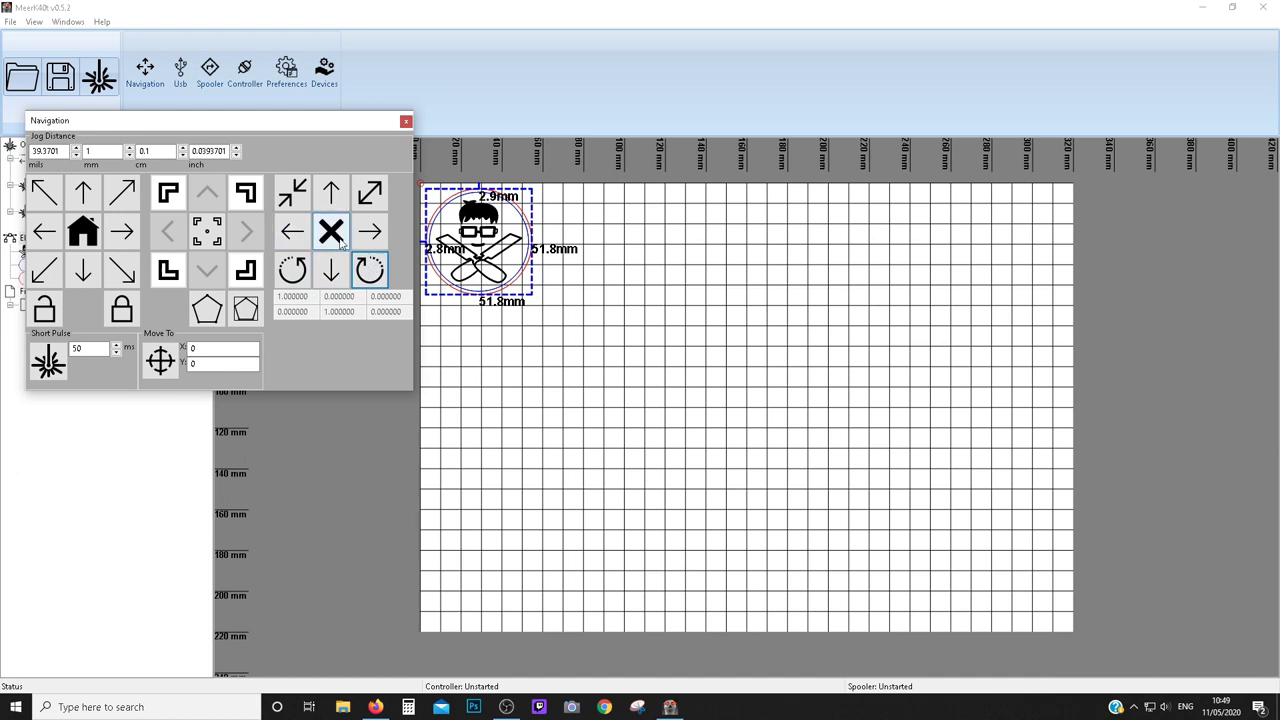
{"action": "left_click", "coordinate": [335, 236]}
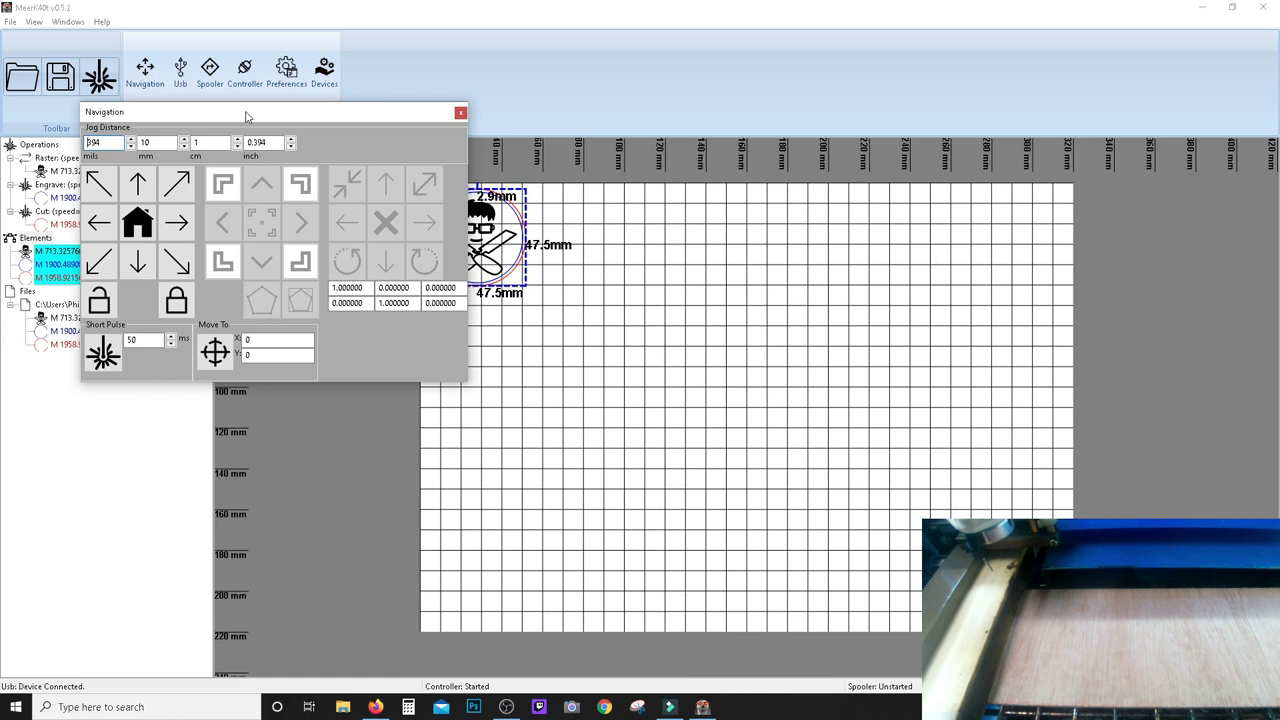
- Jog the laser head 100 mm right, 100 mm down, 50 mm up, then send it home
{"action": "double_click", "coordinate": [150, 142]}
{"action": "type", "text": "100"}
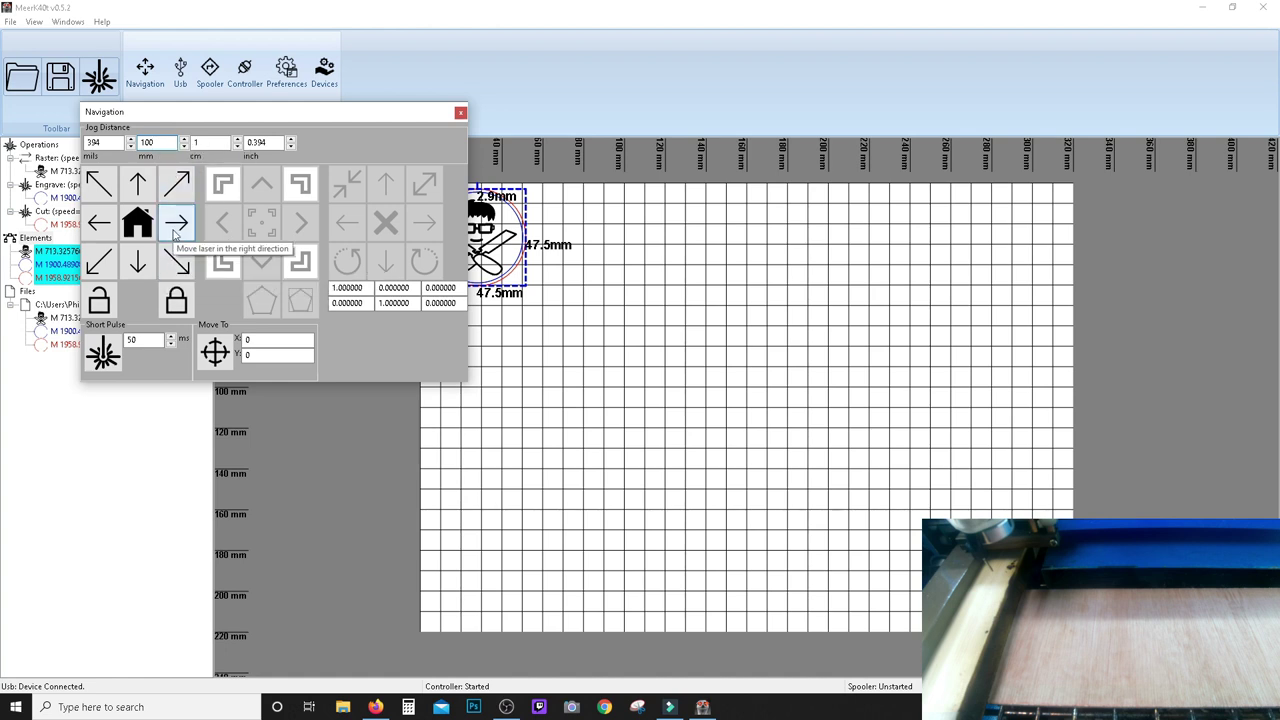
{"action": "left_click", "coordinate": [175, 228]}
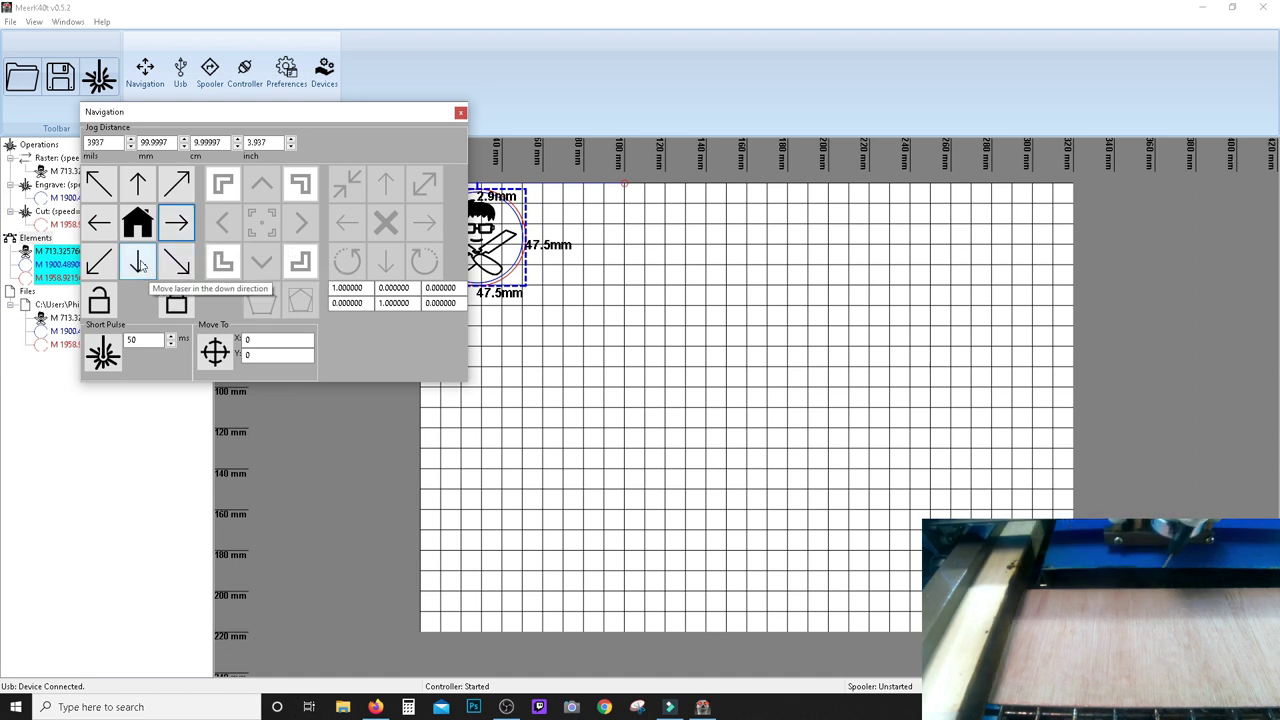
{"action": "left_click", "coordinate": [139, 262]}
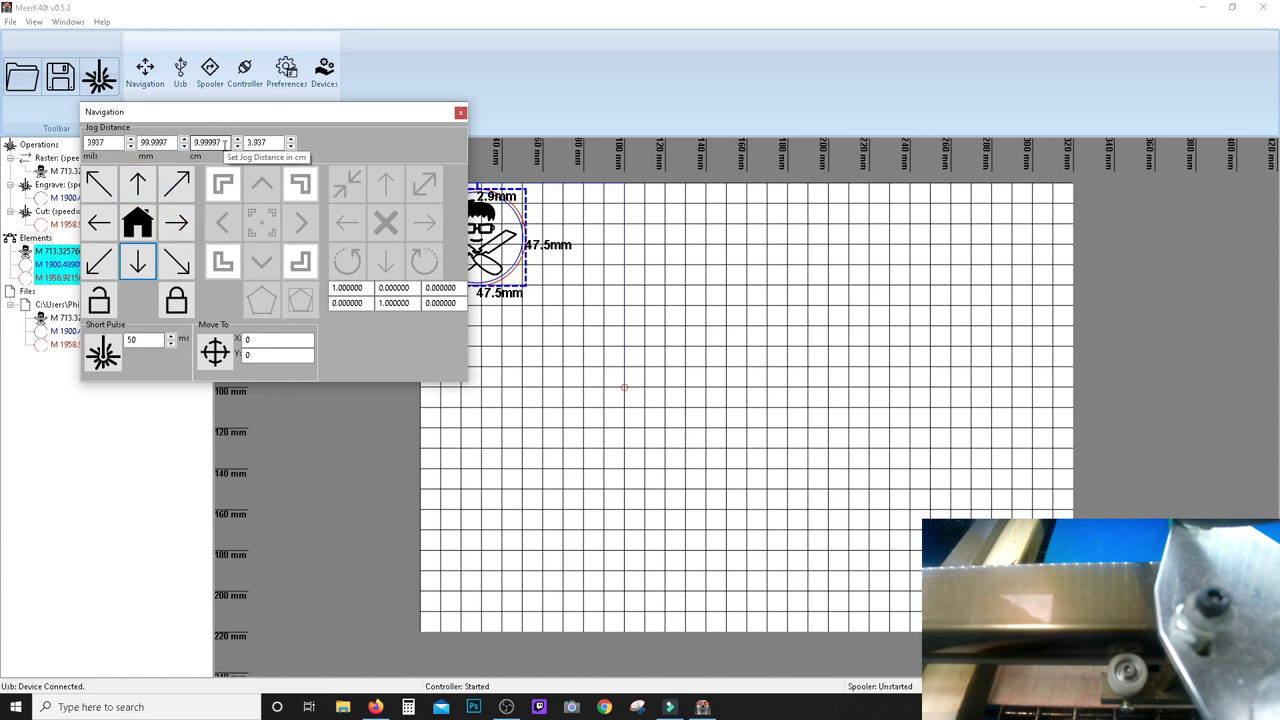
{"action": "double_click", "coordinate": [176, 142]}
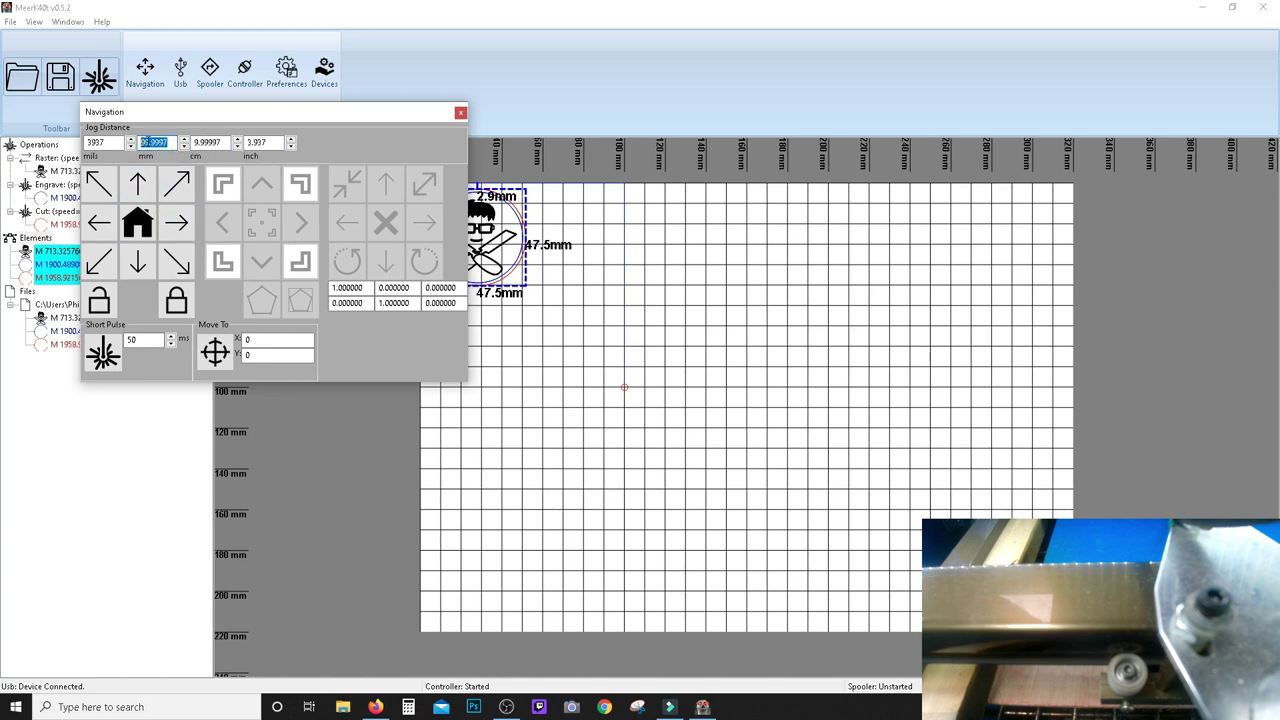
{"action": "type", "text": "50"}
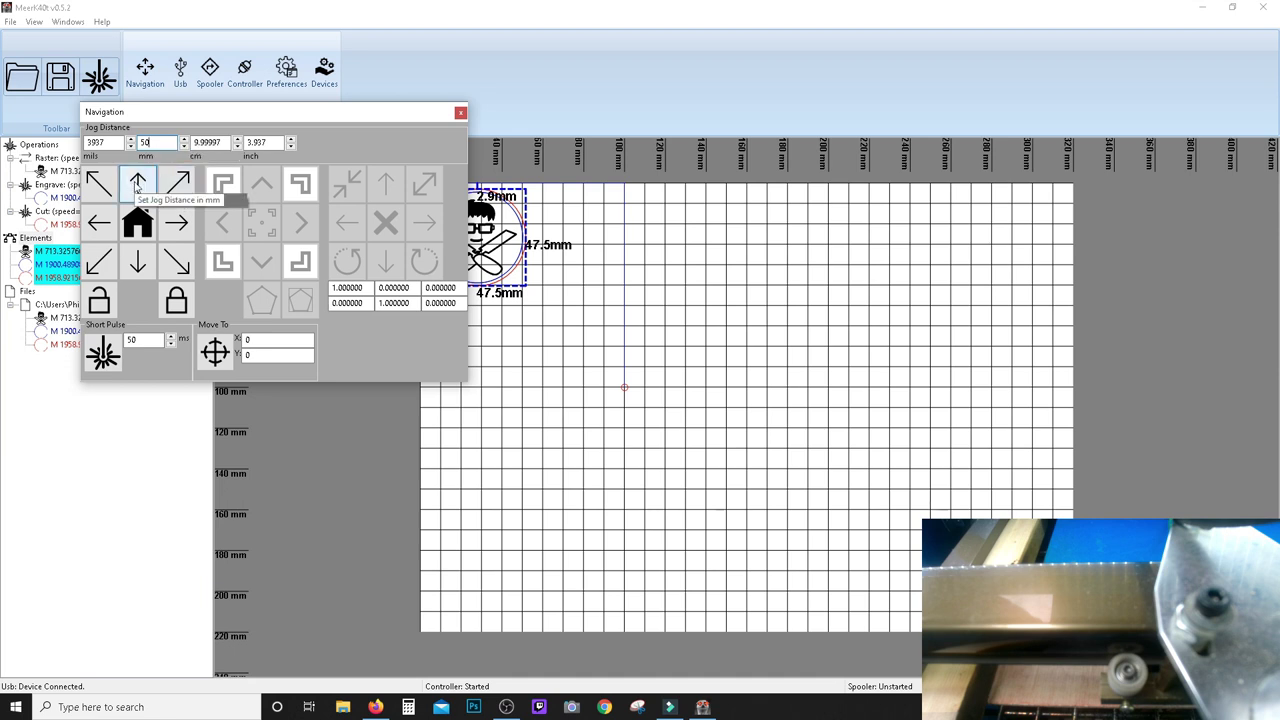
{"action": "left_click", "coordinate": [142, 183]}
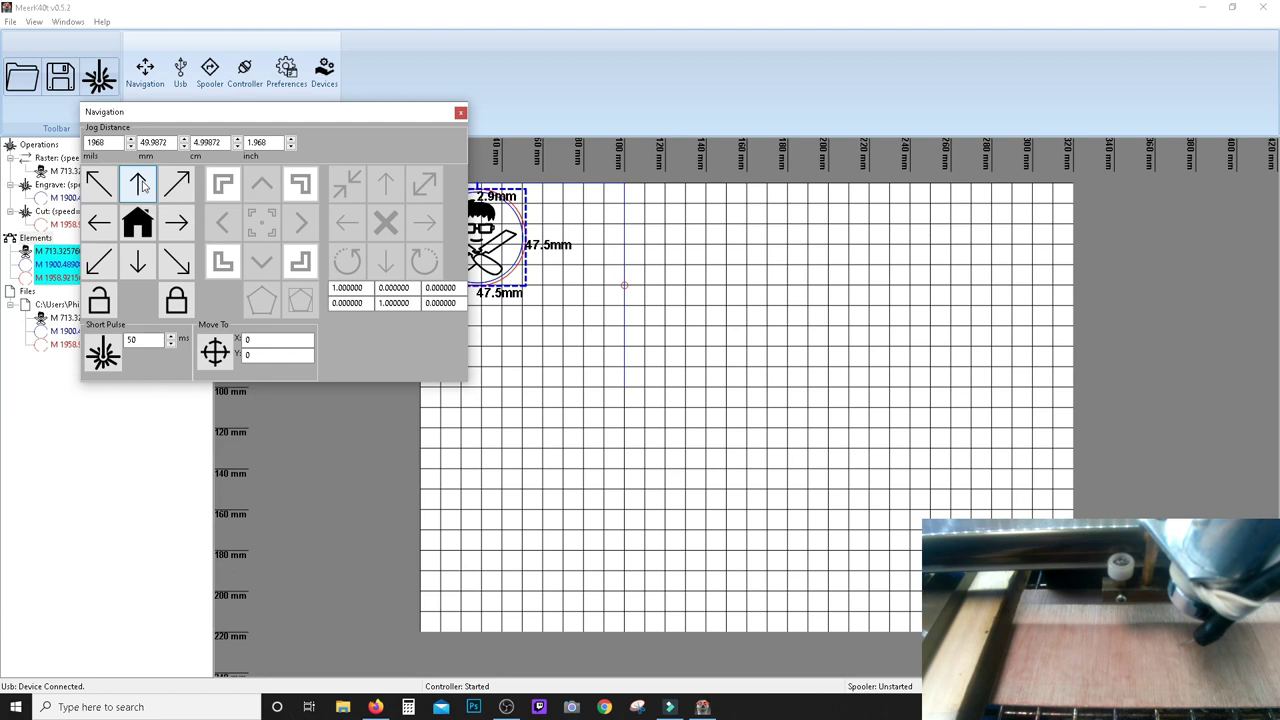
{"action": "left_click", "coordinate": [137, 226]}
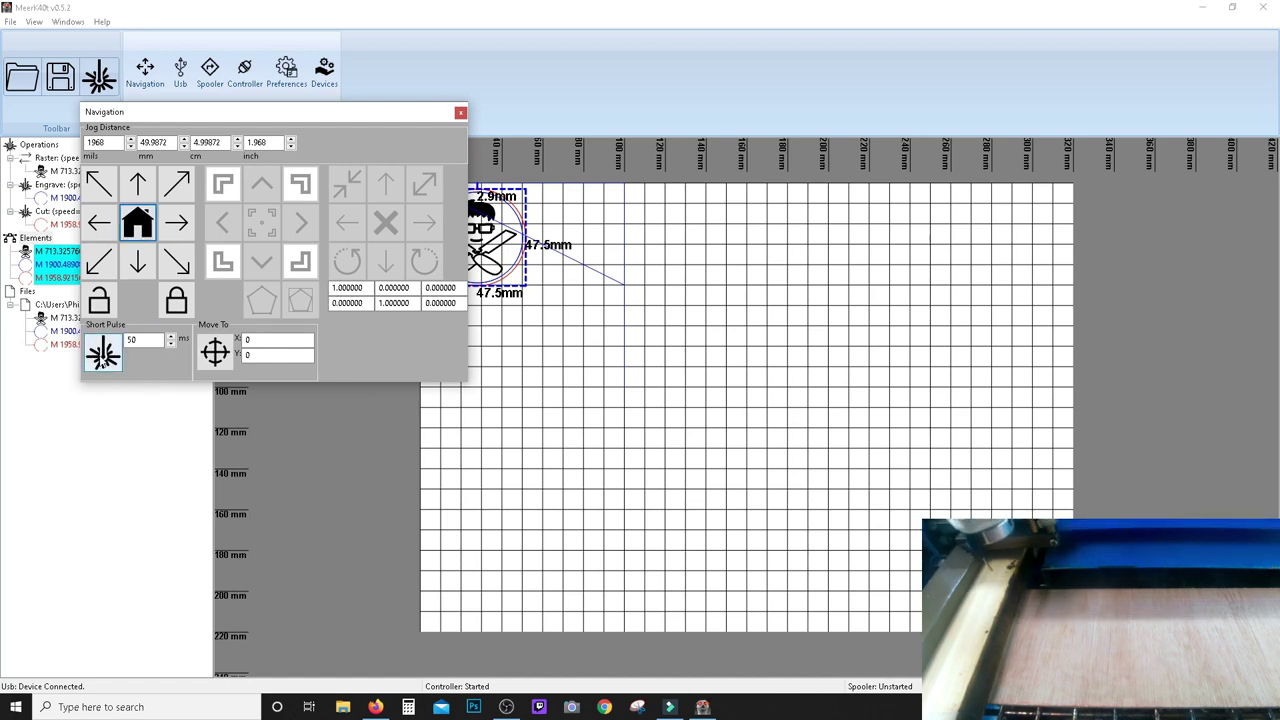
- Fire two short test pulses, jog the head diagonally and left, then return it home
{"action": "left_click", "coordinate": [103, 355]}
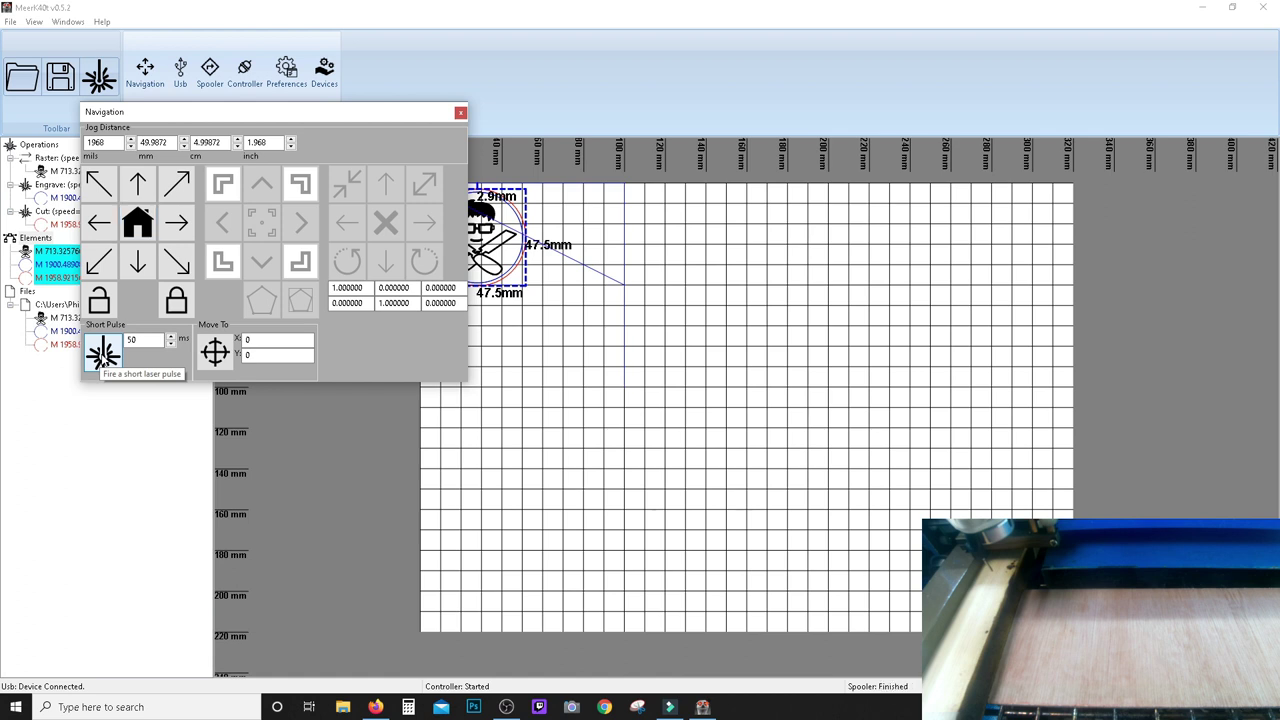
{"action": "left_click", "coordinate": [103, 355]}
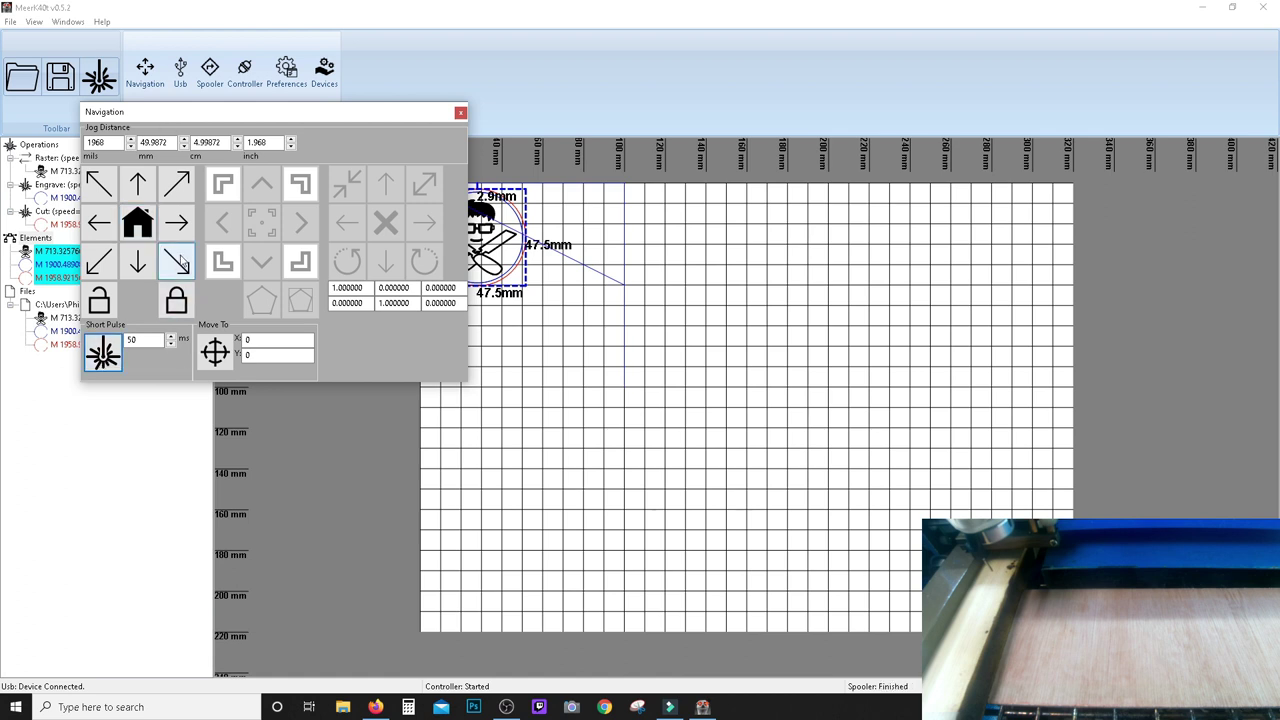
{"action": "left_click", "coordinate": [178, 260]}
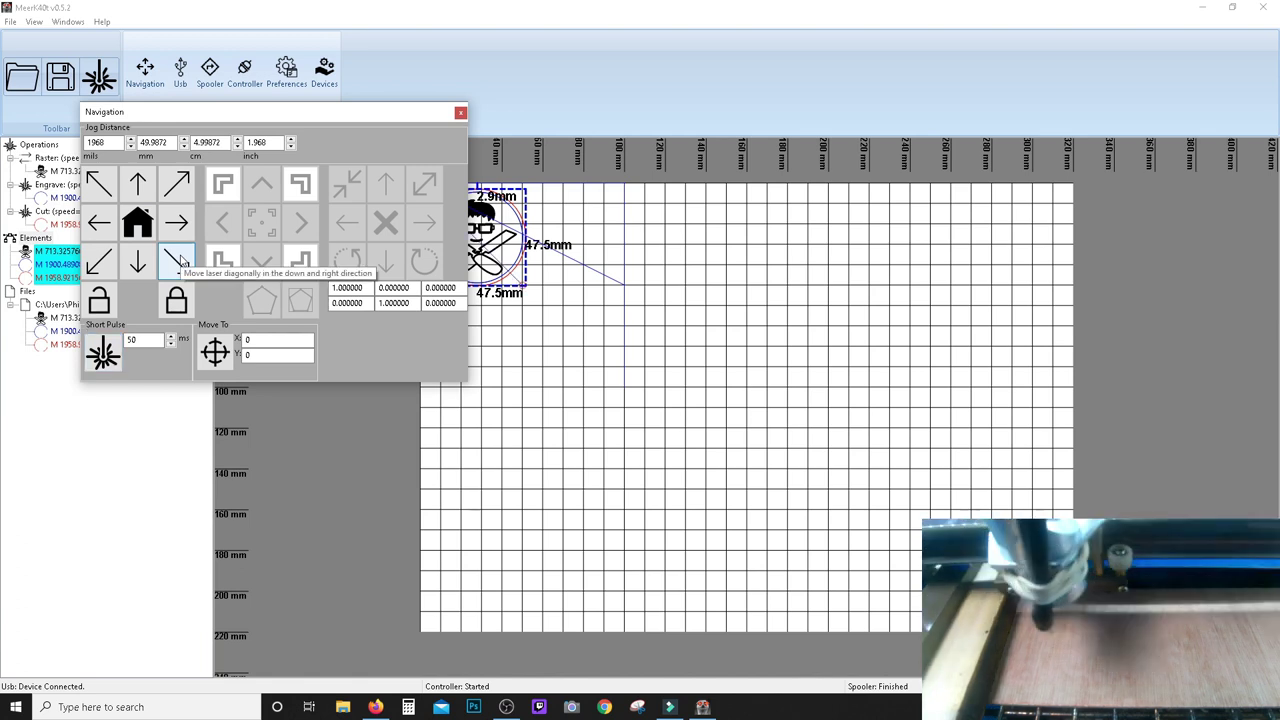
{"action": "left_click", "coordinate": [117, 220]}
{"action": "left_click", "coordinate": [171, 434]}
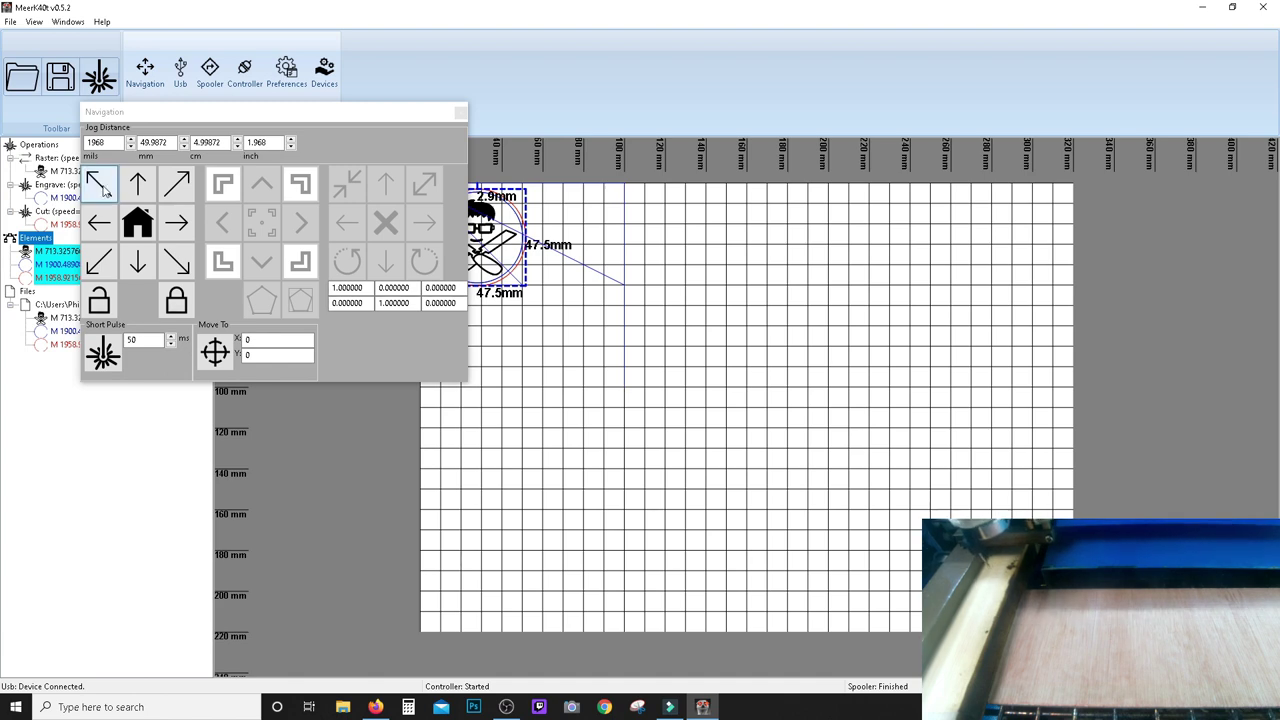
{"action": "left_click", "coordinate": [143, 226]}
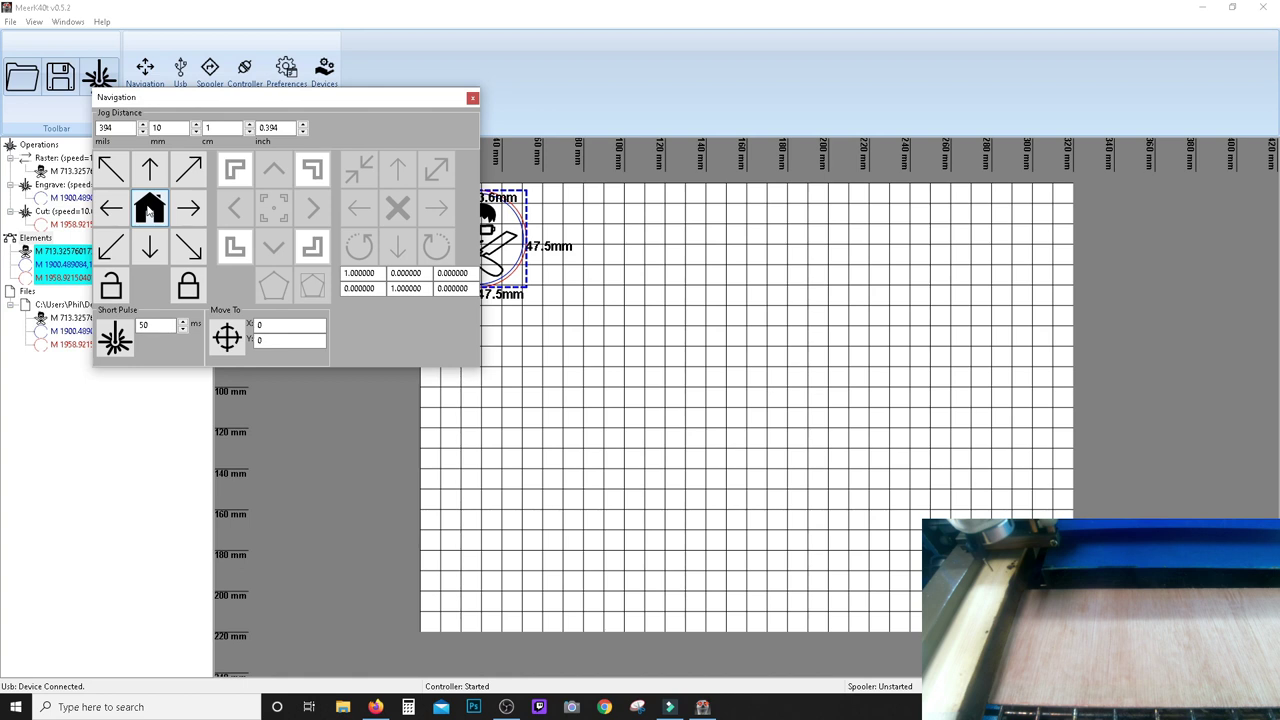
- Close the Navigation window, leaving the 47.5 mm logo near the bed's origin
{"action": "left_click", "coordinate": [473, 98]}
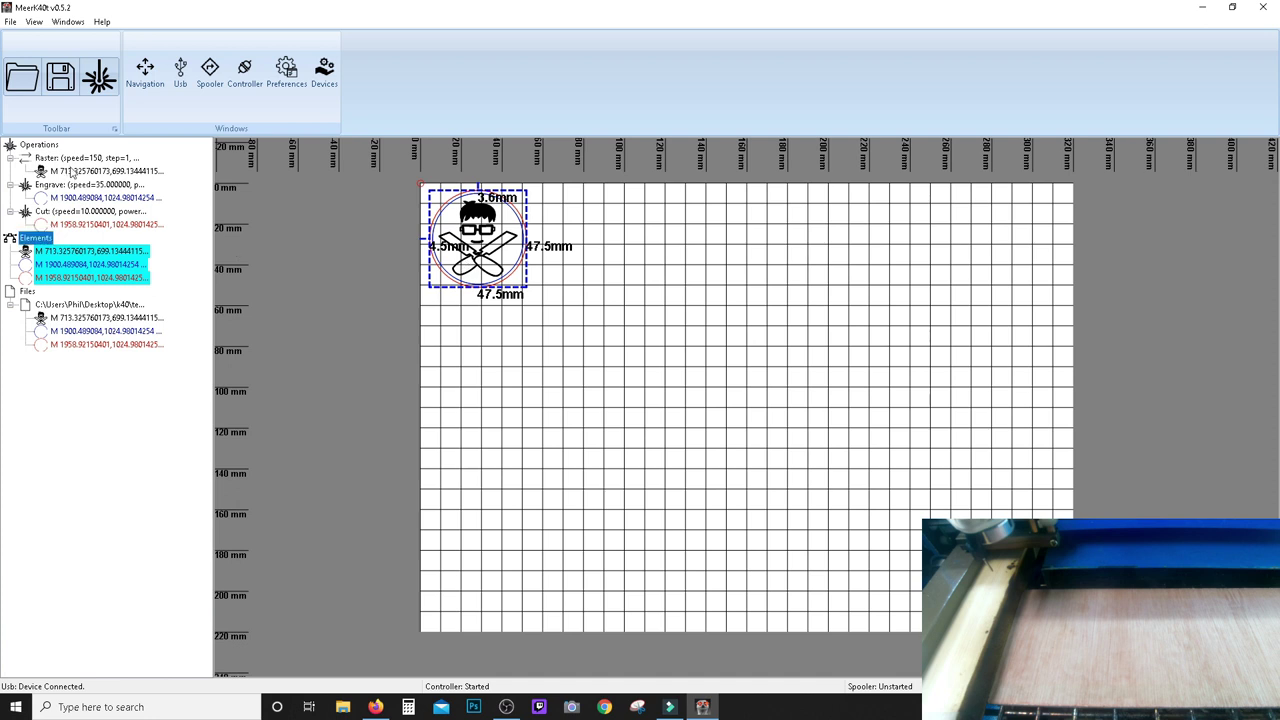
- Collapse the loaded file's element list and select the outer circle element on its own
{"action": "left_click", "coordinate": [30, 144]}
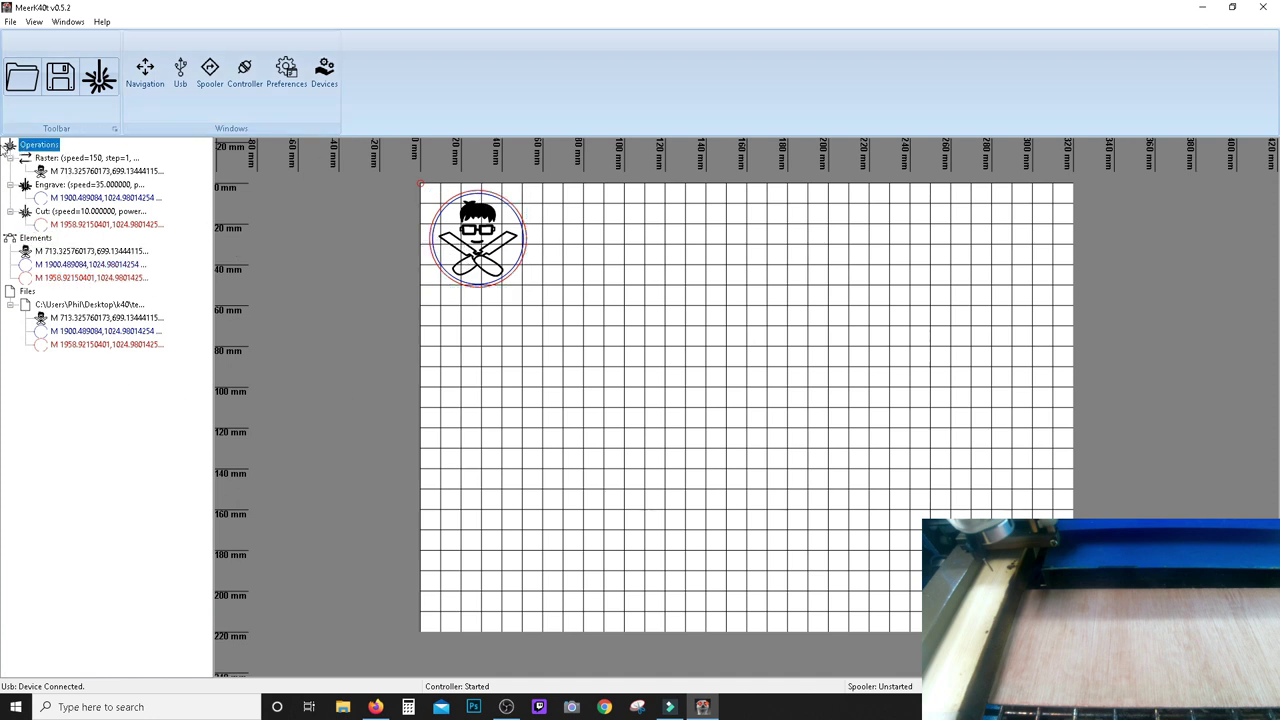
{"action": "left_click", "coordinate": [10, 304]}
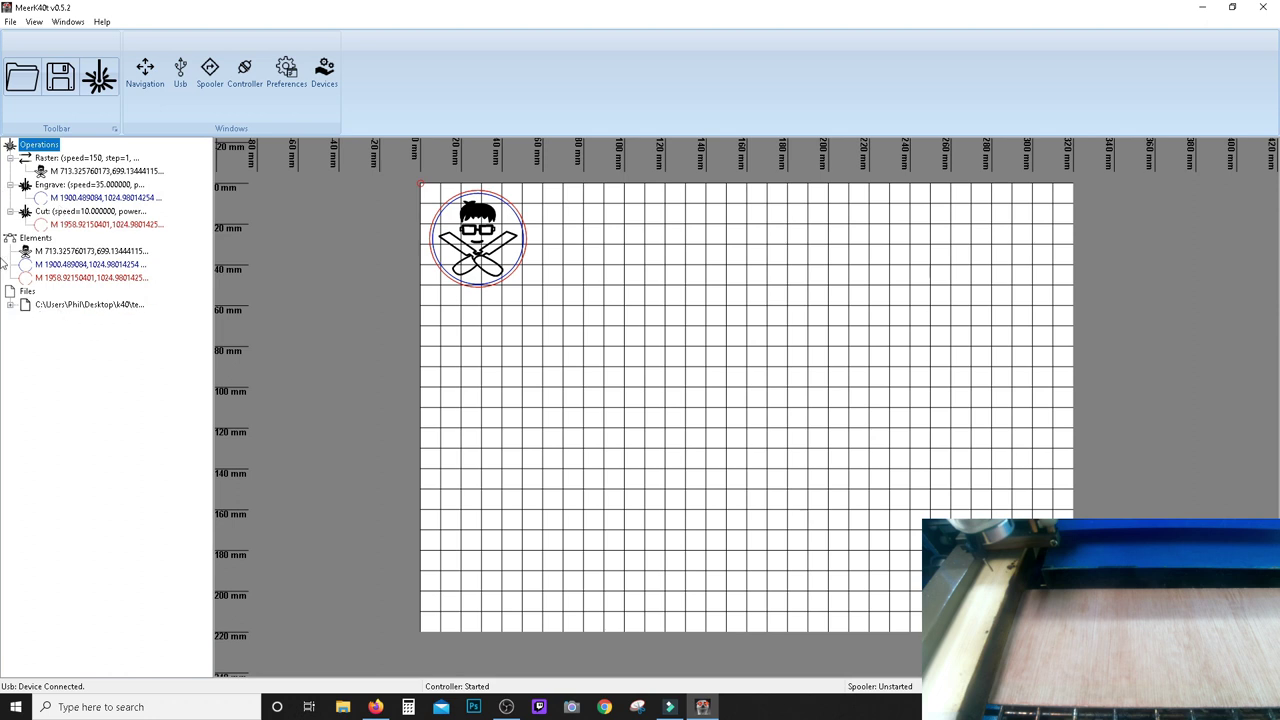
{"action": "left_click", "coordinate": [103, 315]}
{"action": "left_click", "coordinate": [36, 238]}
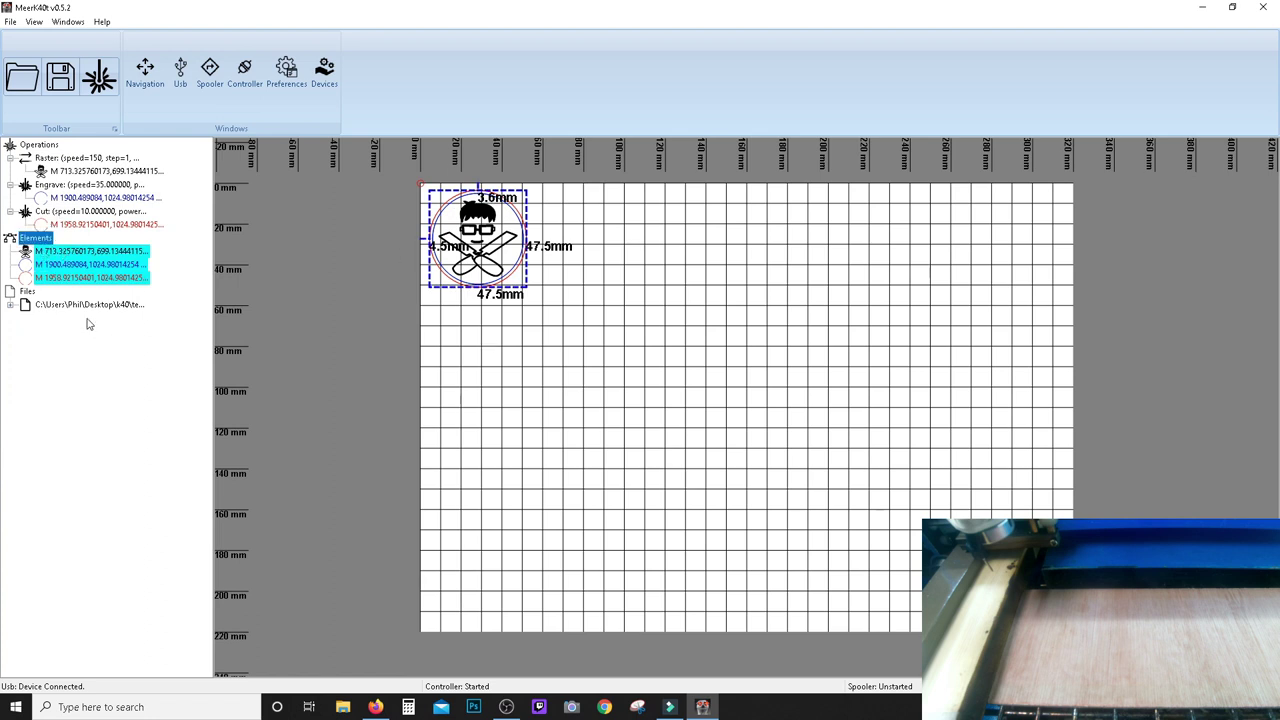
{"action": "left_click", "coordinate": [58, 276]}
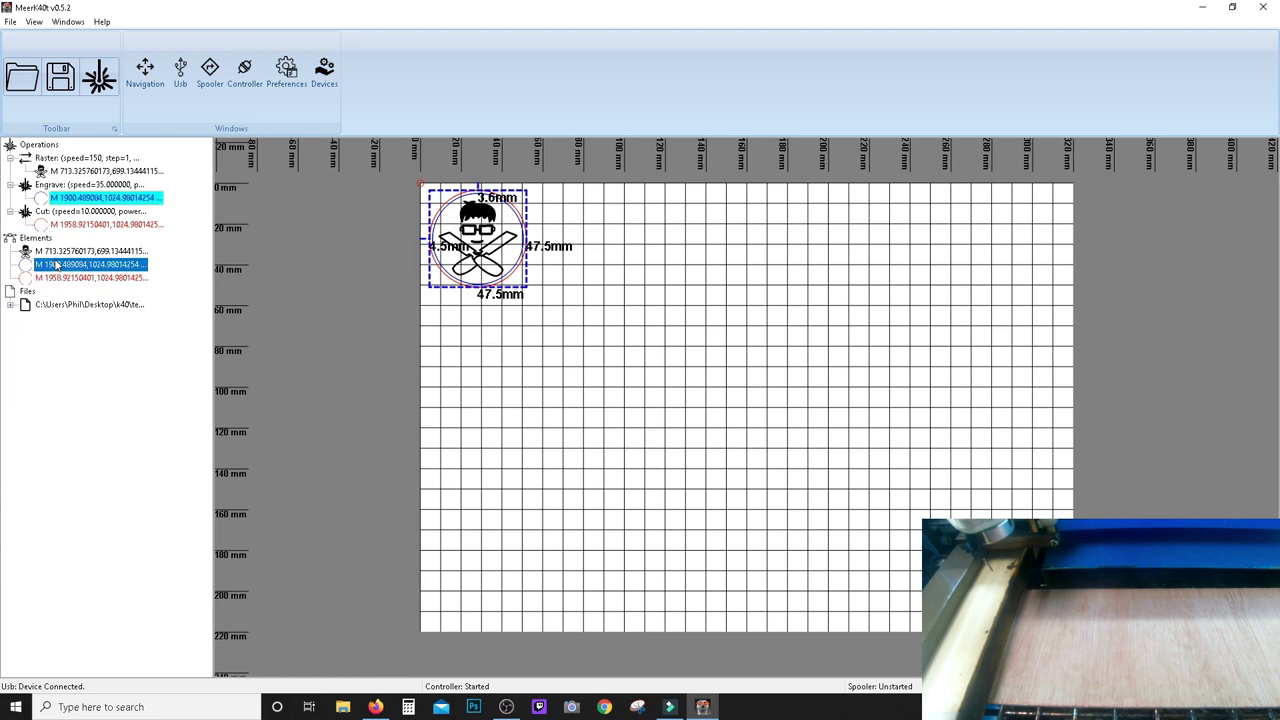
- Try blue and cyan strokes on the outer circle, then set it back to red
{"action": "double_click", "coordinate": [60, 278]}
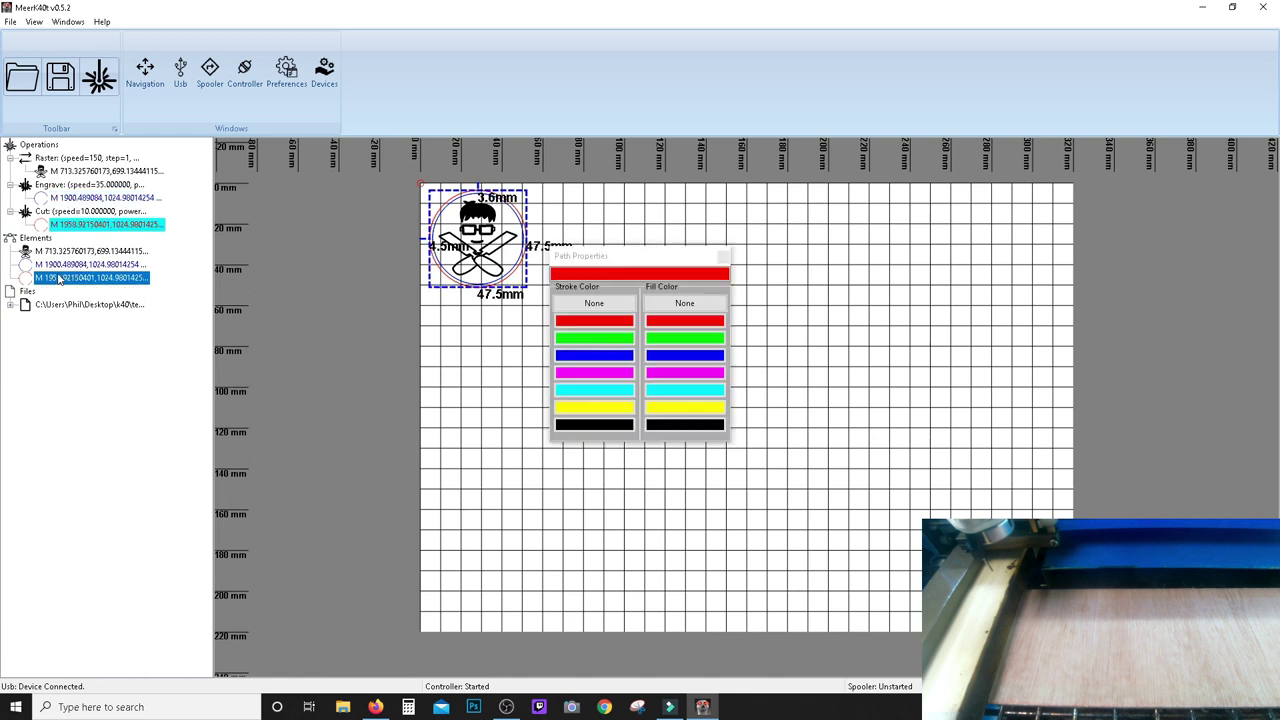
{"action": "left_click", "coordinate": [600, 355]}
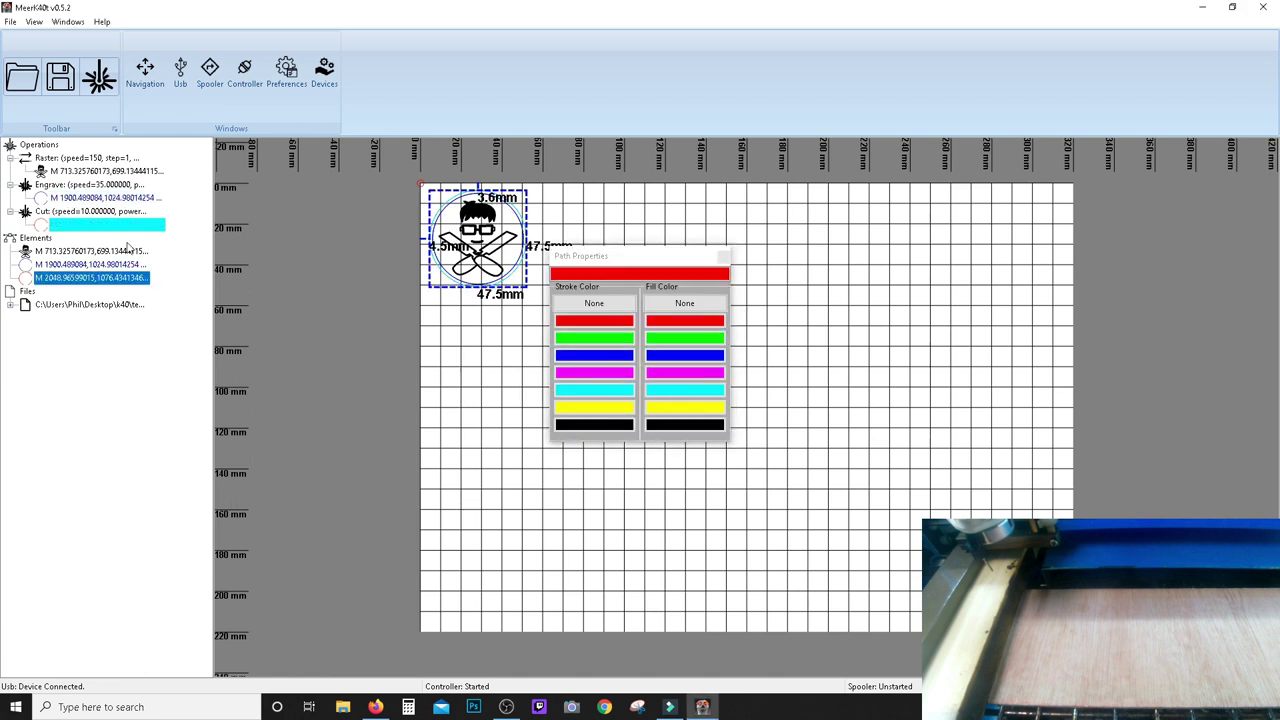
{"action": "left_click", "coordinate": [571, 392]}
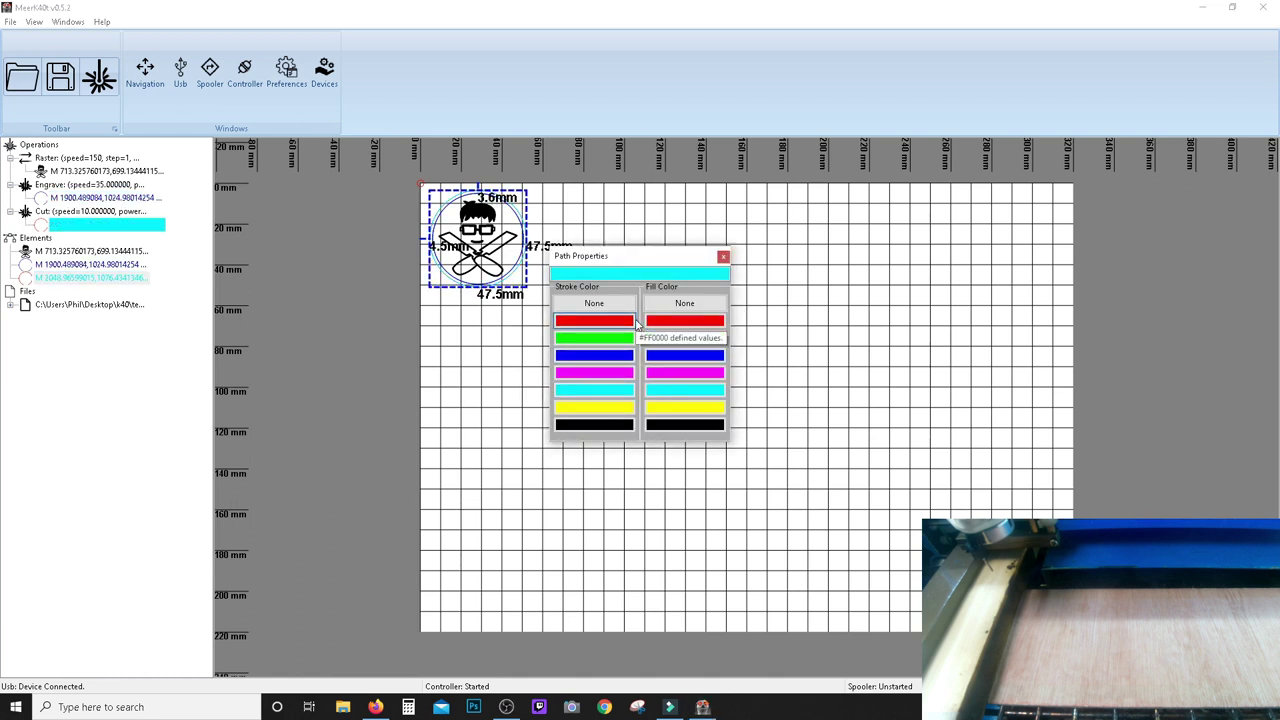
{"action": "left_click", "coordinate": [624, 320]}
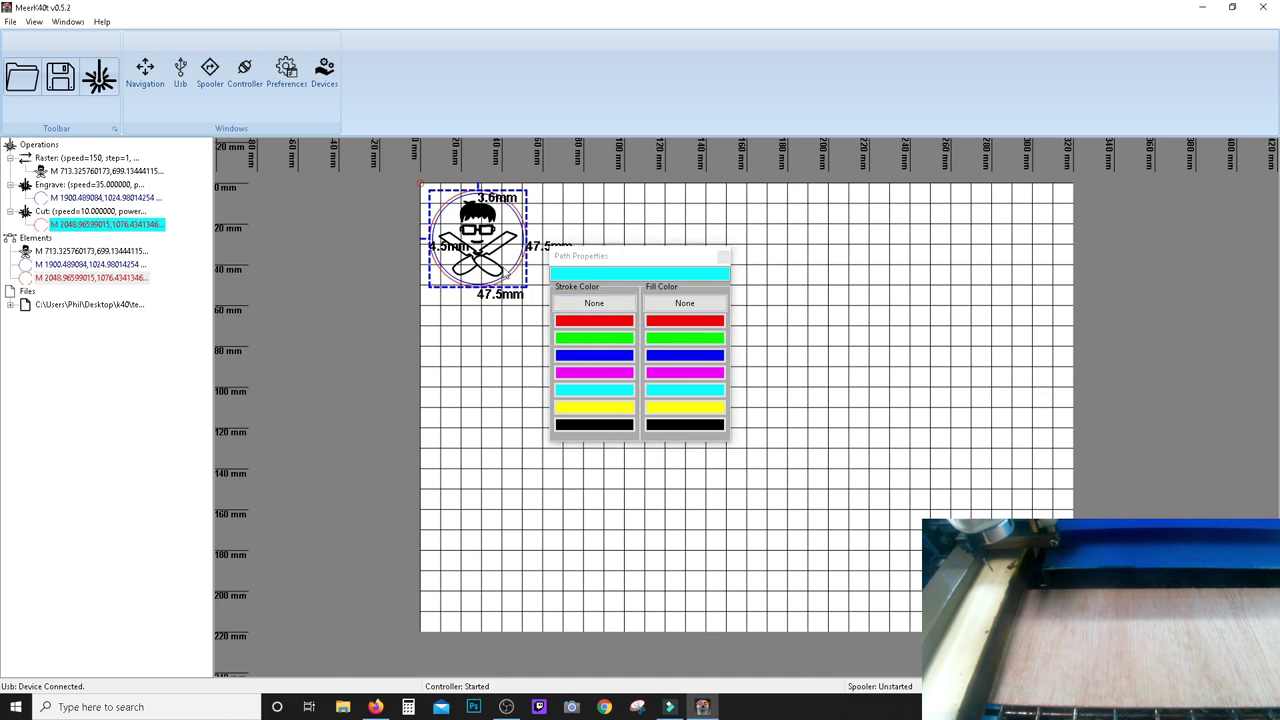
{"action": "left_click", "coordinate": [724, 257]}
{"action": "left_click", "coordinate": [334, 266]}
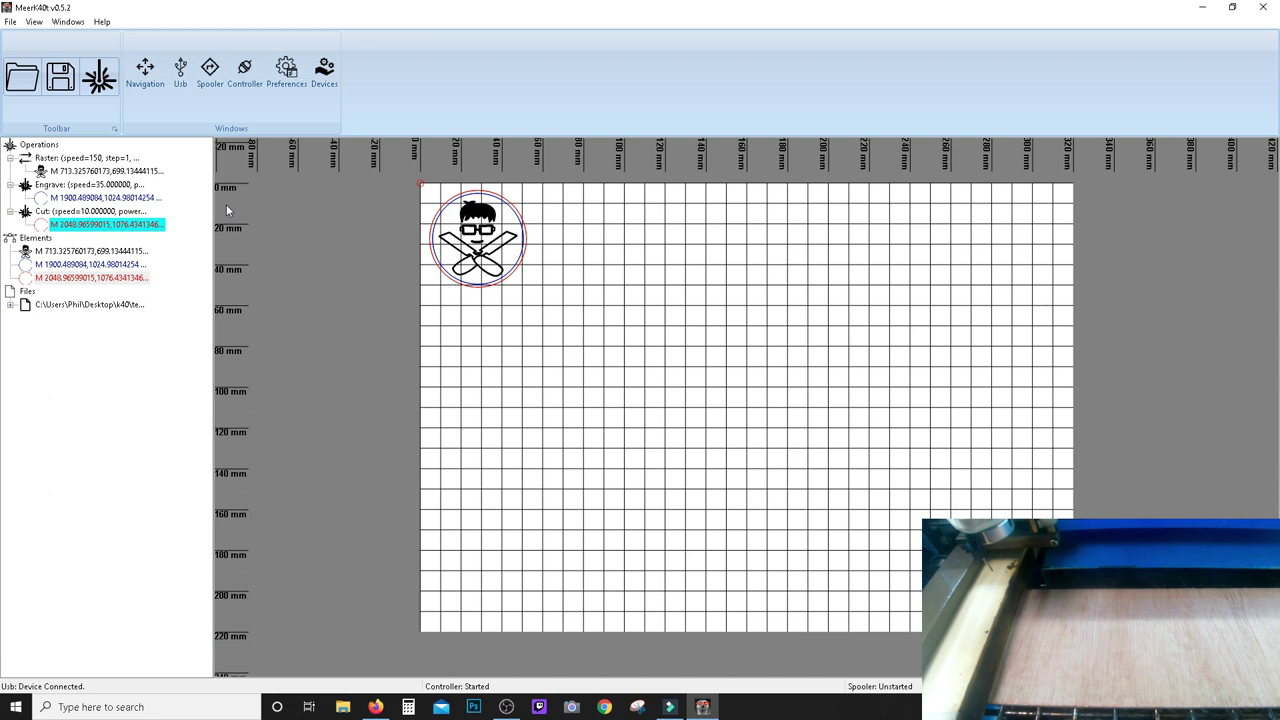
- Select the Raster, Engrave and Cut operations to see which logo element each uses
{"action": "left_click", "coordinate": [90, 158]}
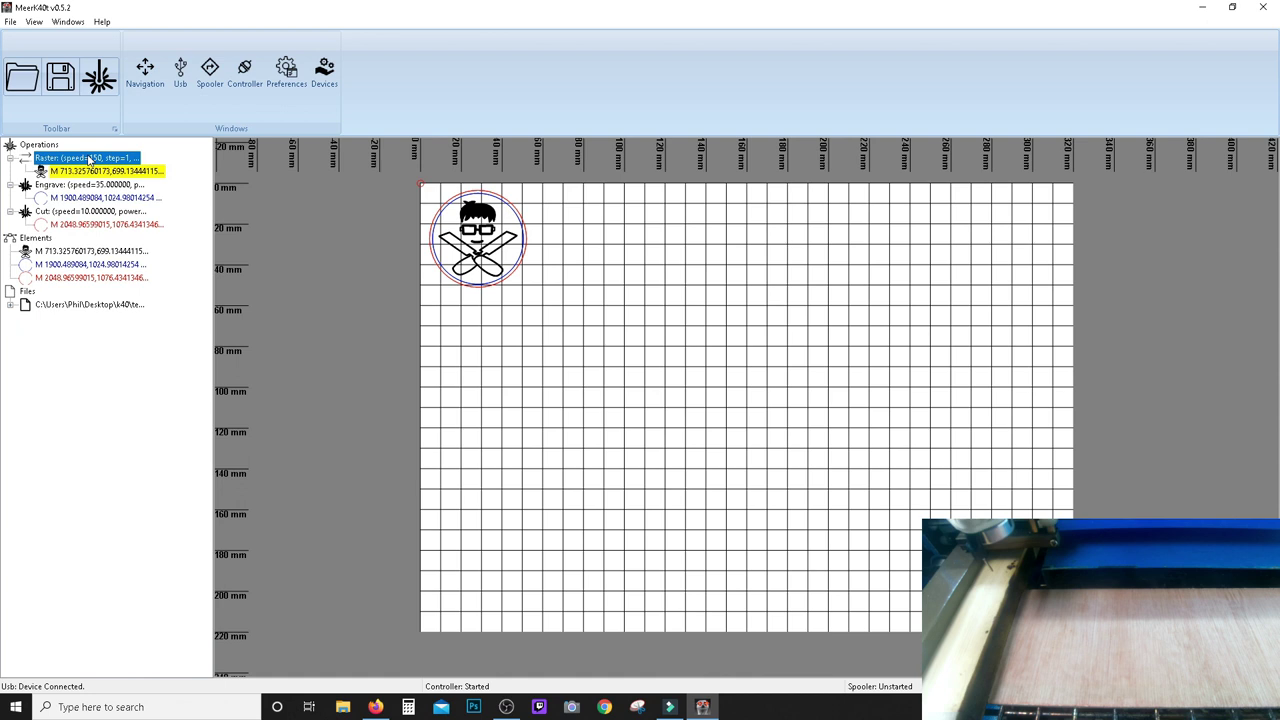
{"action": "left_click", "coordinate": [95, 185]}
{"action": "left_click", "coordinate": [92, 211]}
{"action": "left_click", "coordinate": [90, 186]}
{"action": "left_click", "coordinate": [90, 160]}
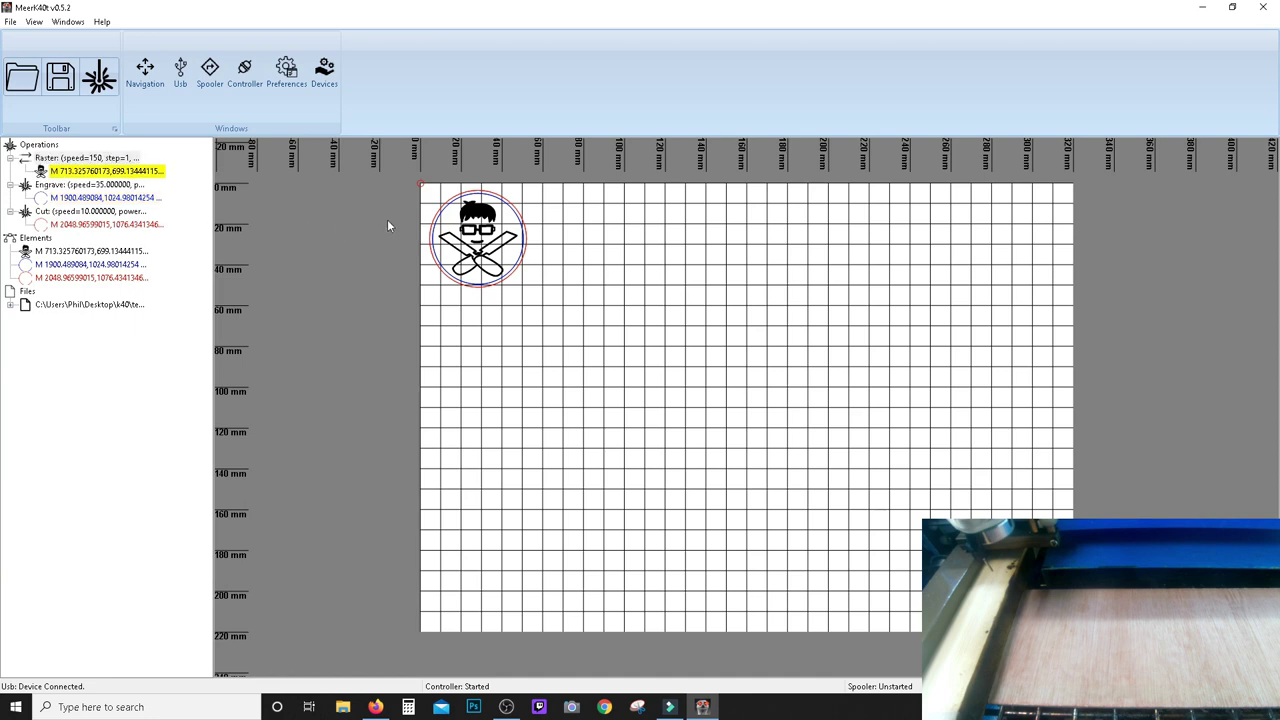
- Zoom and pan the canvas for a close-up of the logo
{"action": "scroll", "coordinate": [502, 302], "scroll_direction": "up", "scroll_amount": 6}
{"action": "scroll", "coordinate": [620, 260], "scroll_direction": "down", "scroll_amount": 2}
{"action": "middle_click_drag", "start_coordinate": [620, 260], "coordinate": [640, 463]}
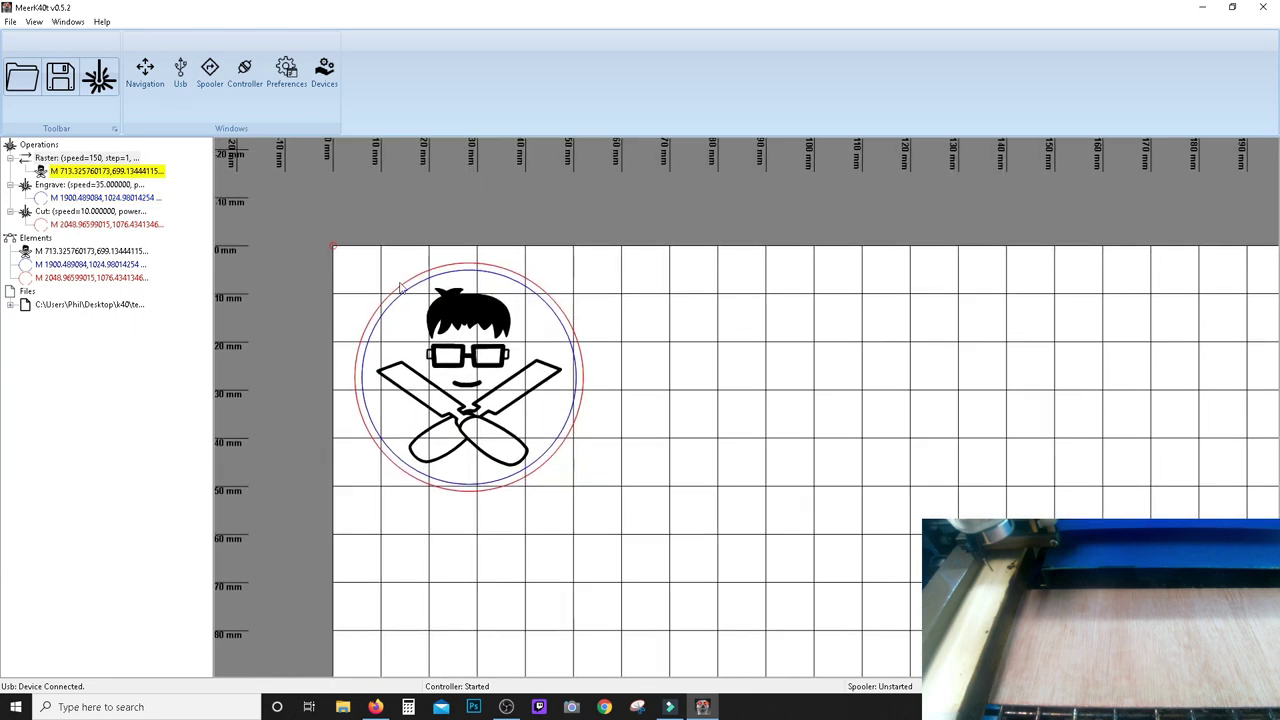
{"action": "scroll", "coordinate": [490, 355], "scroll_direction": "up", "scroll_amount": 5}
{"action": "scroll", "coordinate": [586, 398], "scroll_direction": "down", "scroll_amount": 2}
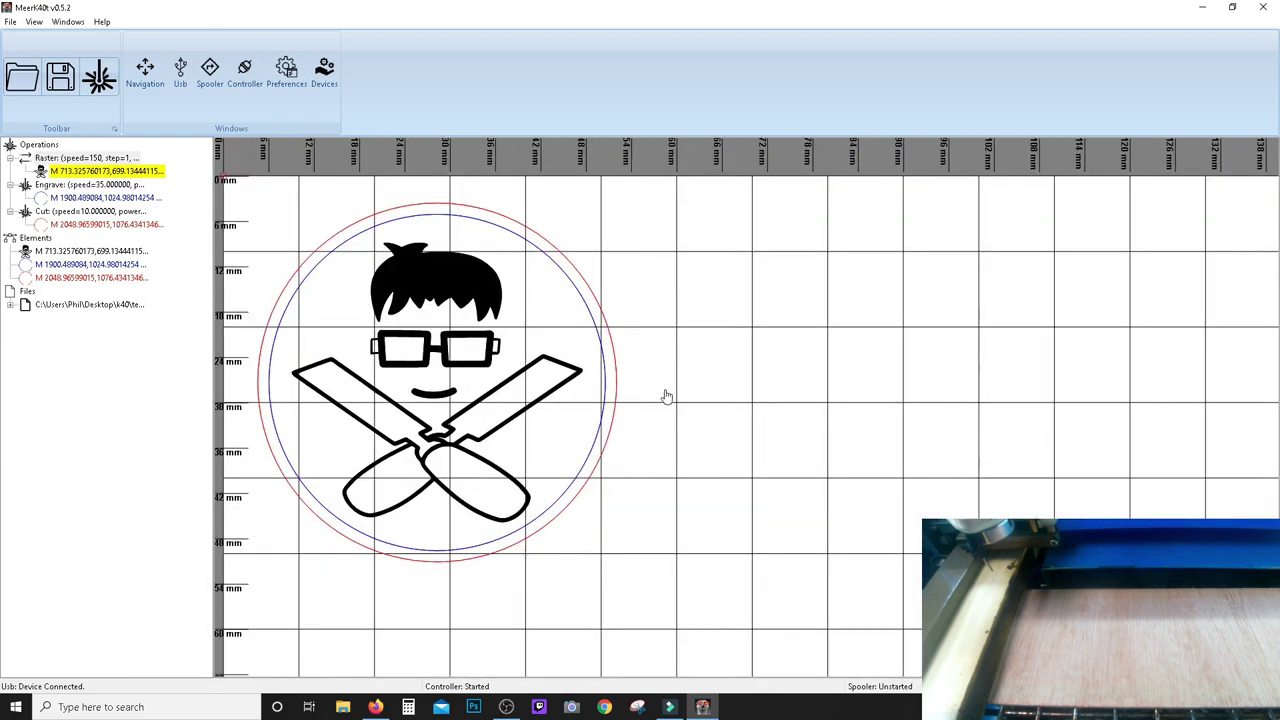
{"action": "middle_click_drag", "start_coordinate": [680, 420], "coordinate": [843, 311]}
{"action": "scroll", "coordinate": [808, 355], "scroll_direction": "up", "scroll_amount": 2}
{"action": "scroll", "coordinate": [795, 380], "scroll_direction": "down", "scroll_amount": 3}
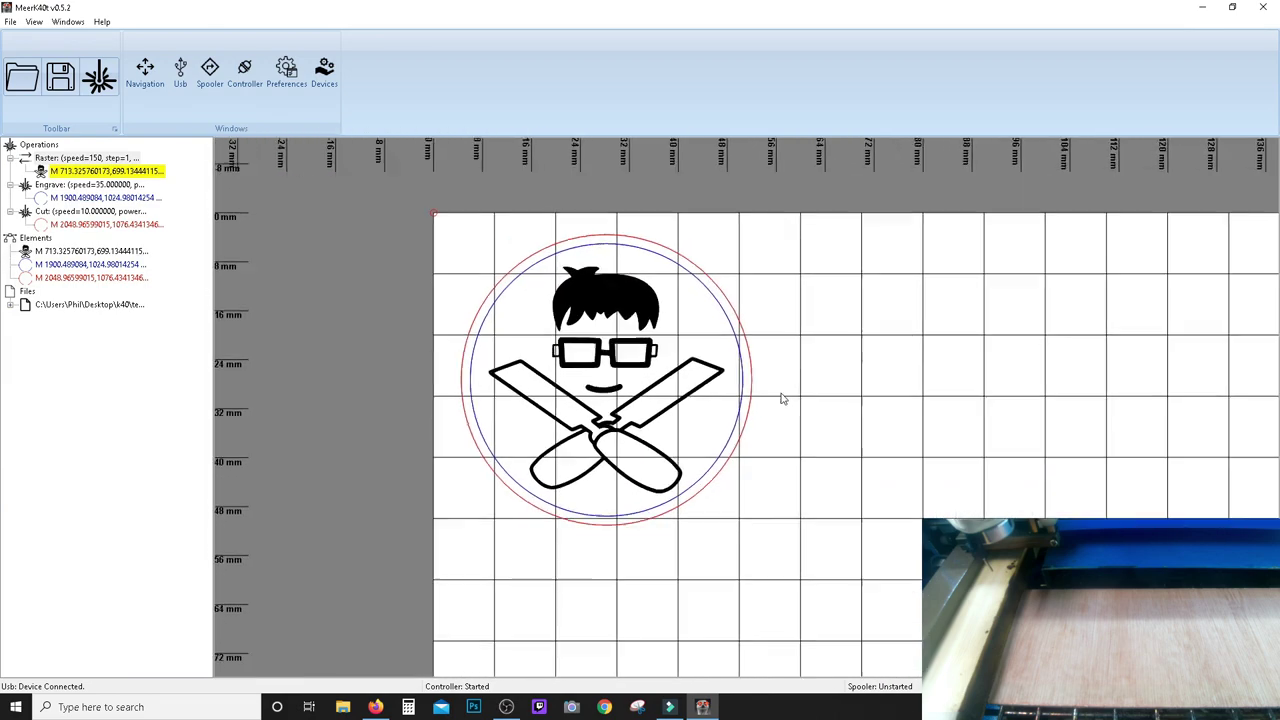
{"action": "scroll", "coordinate": [812, 396], "scroll_direction": "up", "scroll_amount": 1}
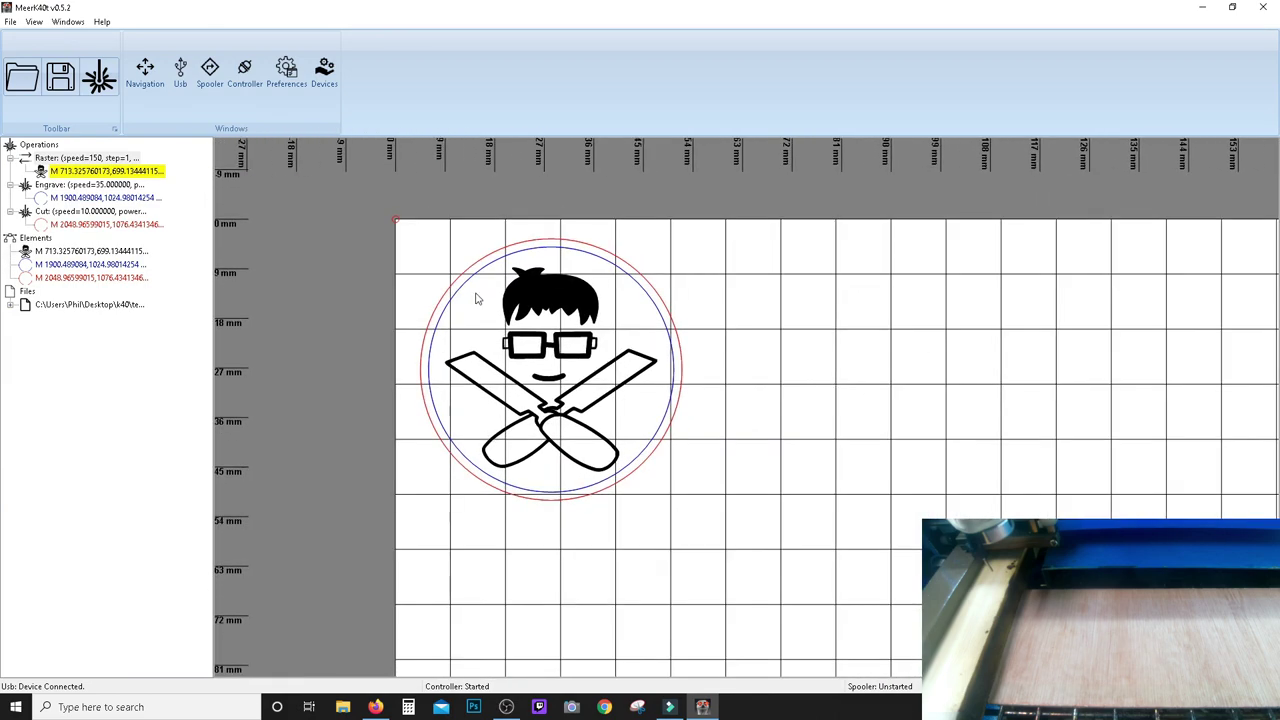
{"action": "left_click", "coordinate": [85, 158]}
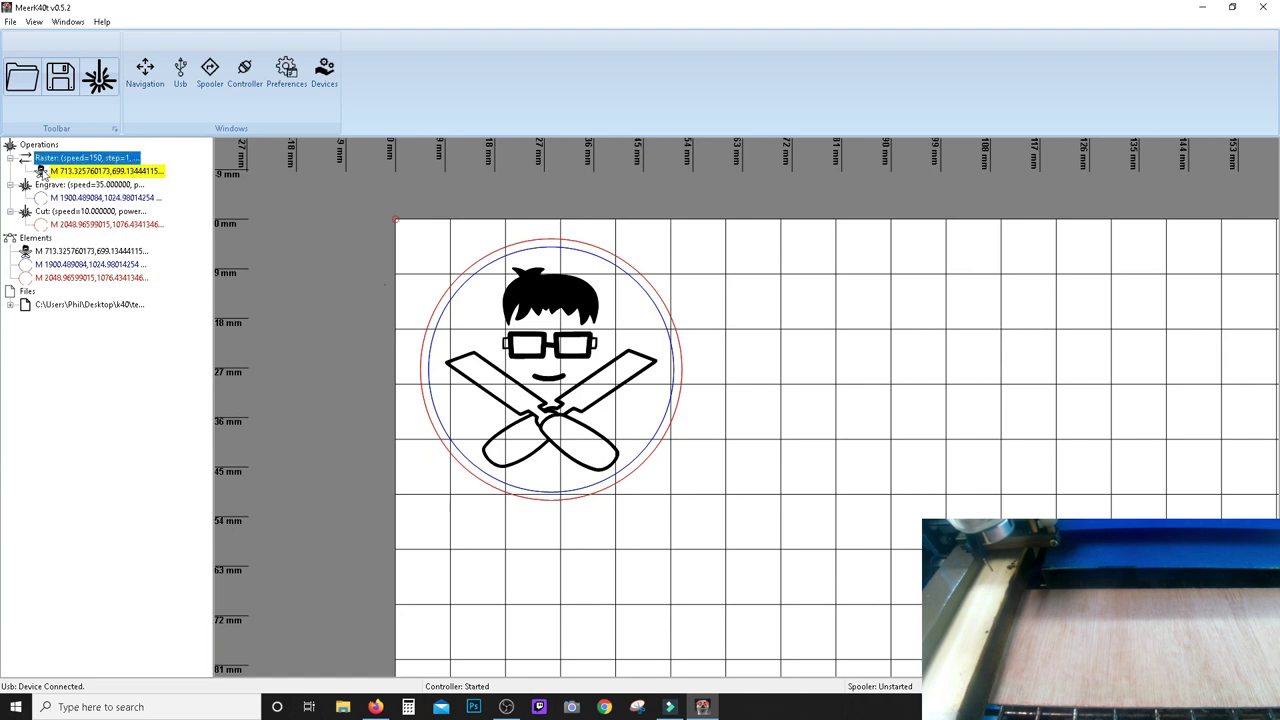
{"action": "left_click", "coordinate": [322, 258]}
{"action": "left_click", "coordinate": [555, 308]}
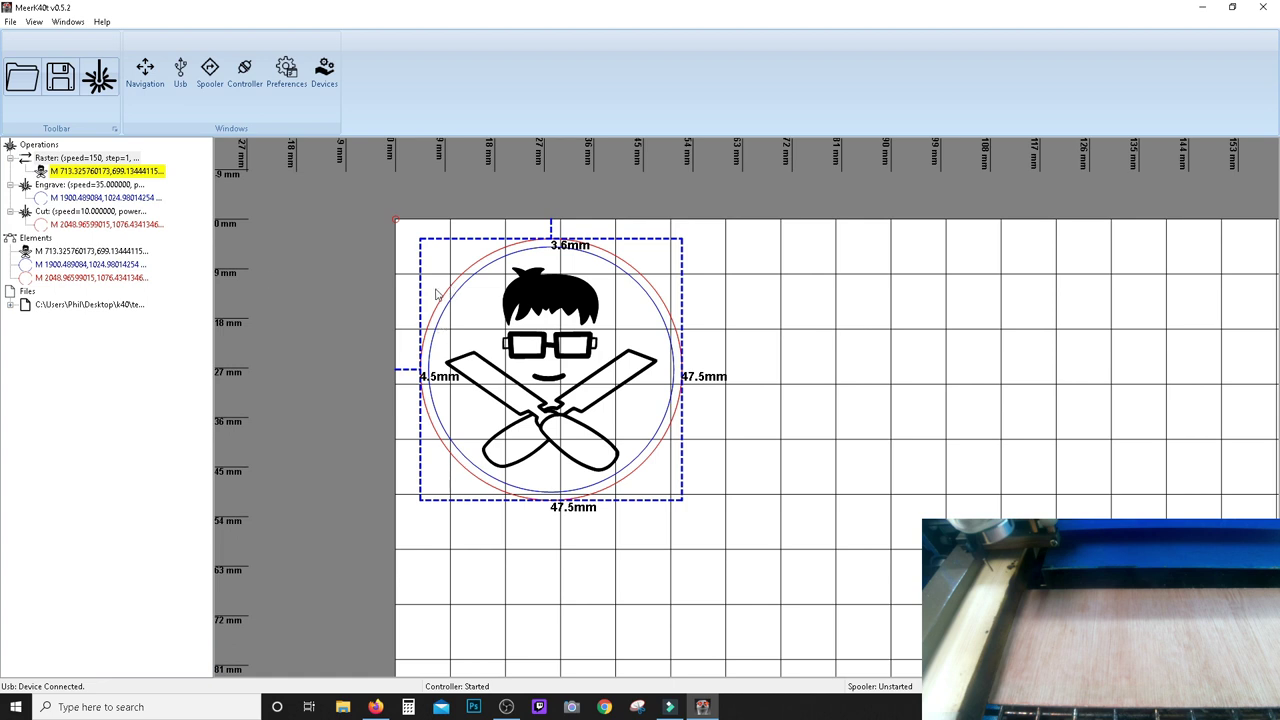
{"action": "left_click", "coordinate": [145, 225]}
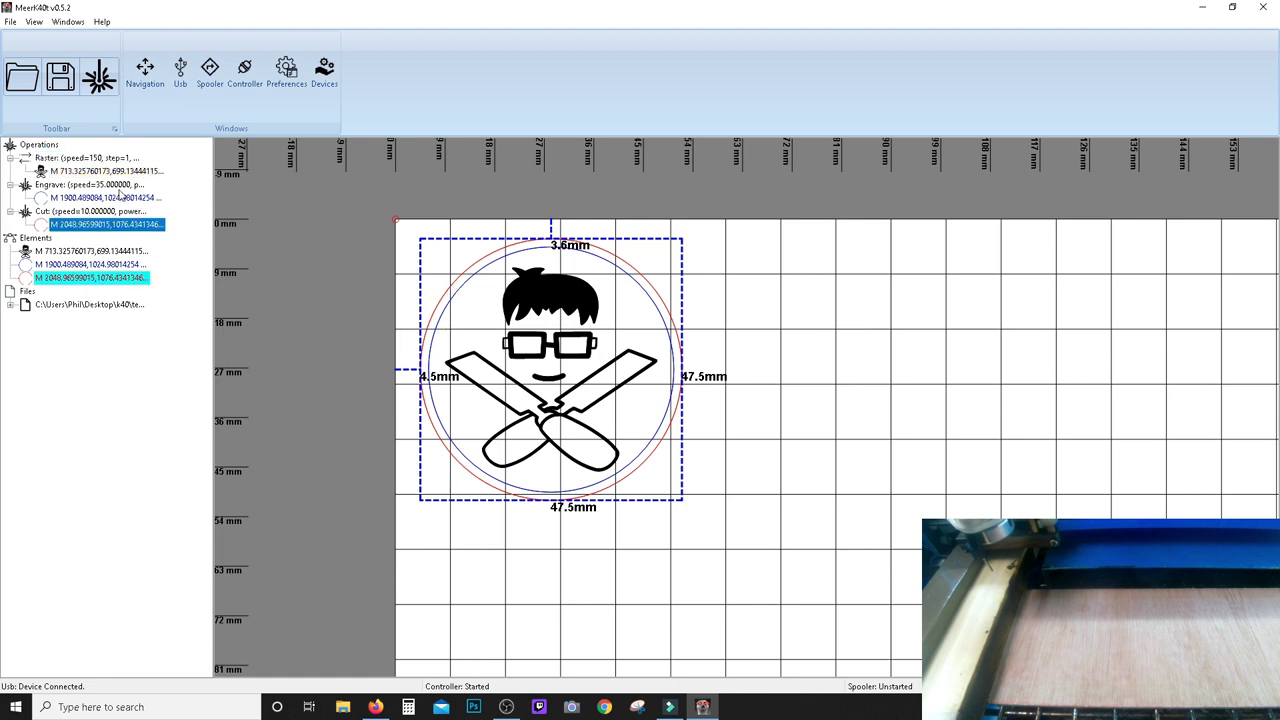
{"action": "left_click", "coordinate": [121, 172]}
{"action": "left_click", "coordinate": [122, 197]}
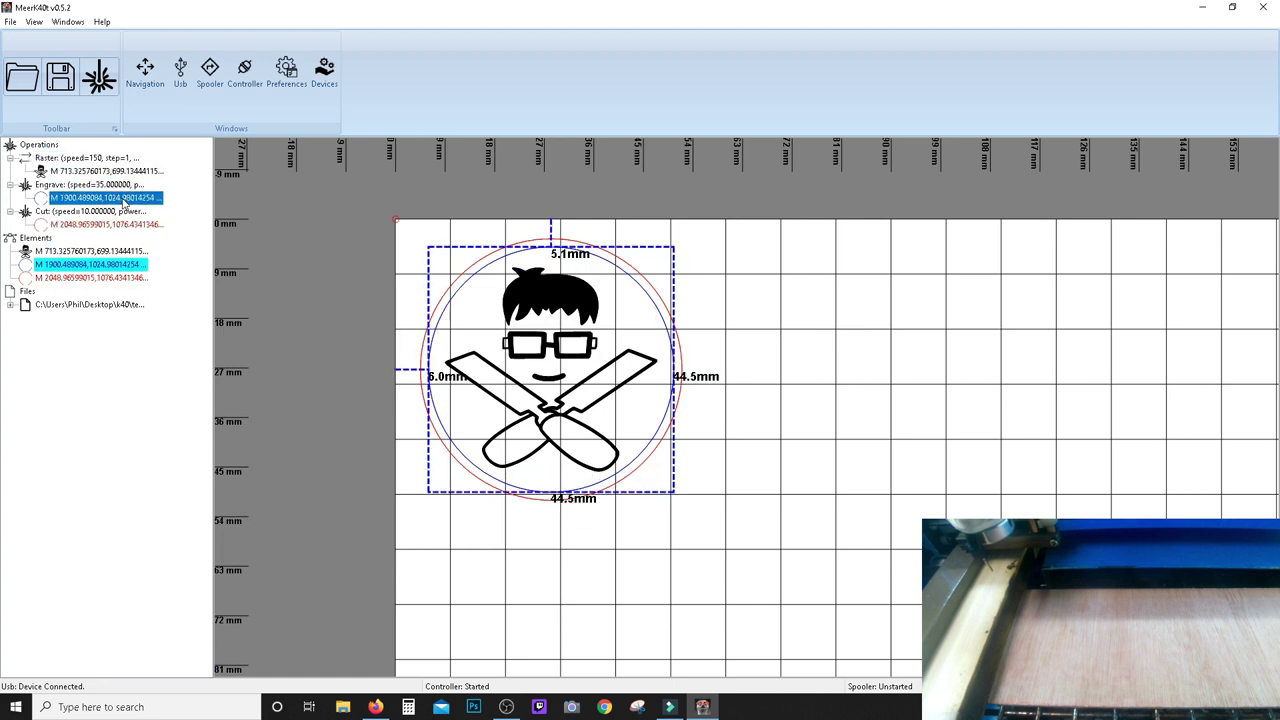
{"action": "left_click", "coordinate": [123, 224]}
{"action": "left_click", "coordinate": [90, 174]}
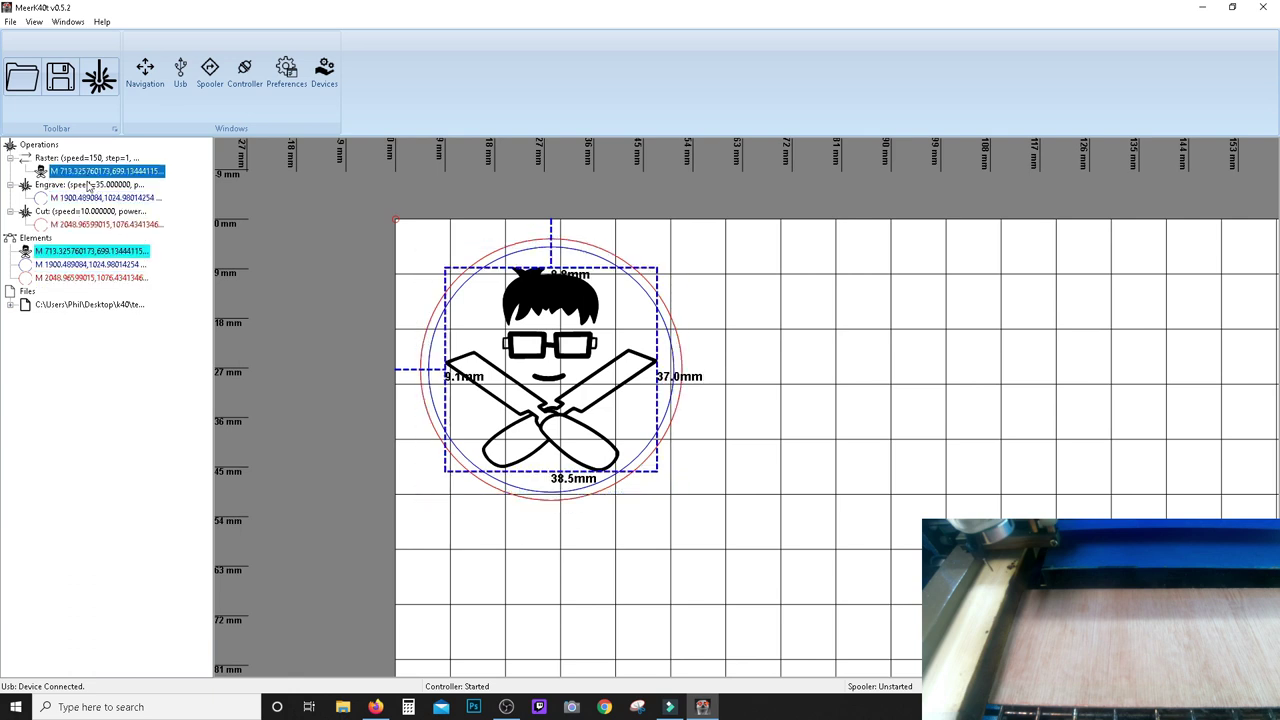
{"action": "left_click", "coordinate": [90, 197]}
{"action": "left_click", "coordinate": [88, 222]}
{"action": "left_click", "coordinate": [84, 199]}
{"action": "left_click", "coordinate": [82, 172]}
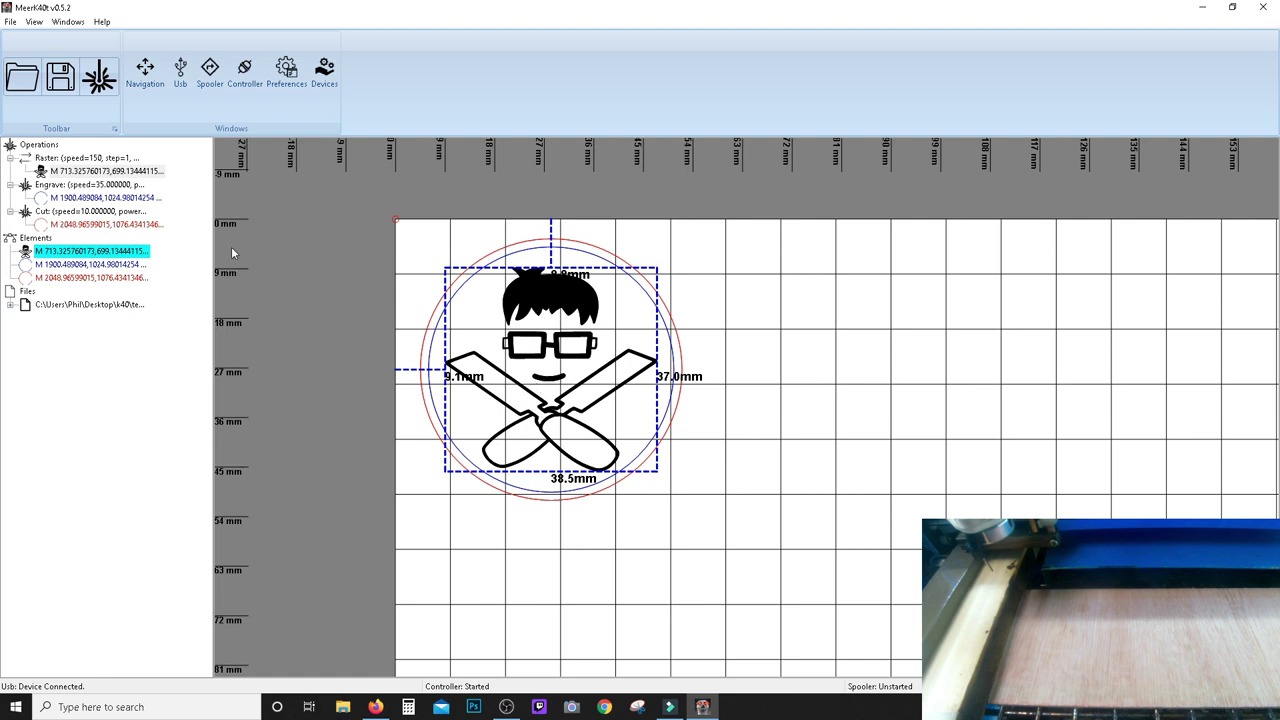
{"action": "left_click", "coordinate": [207, 244]}
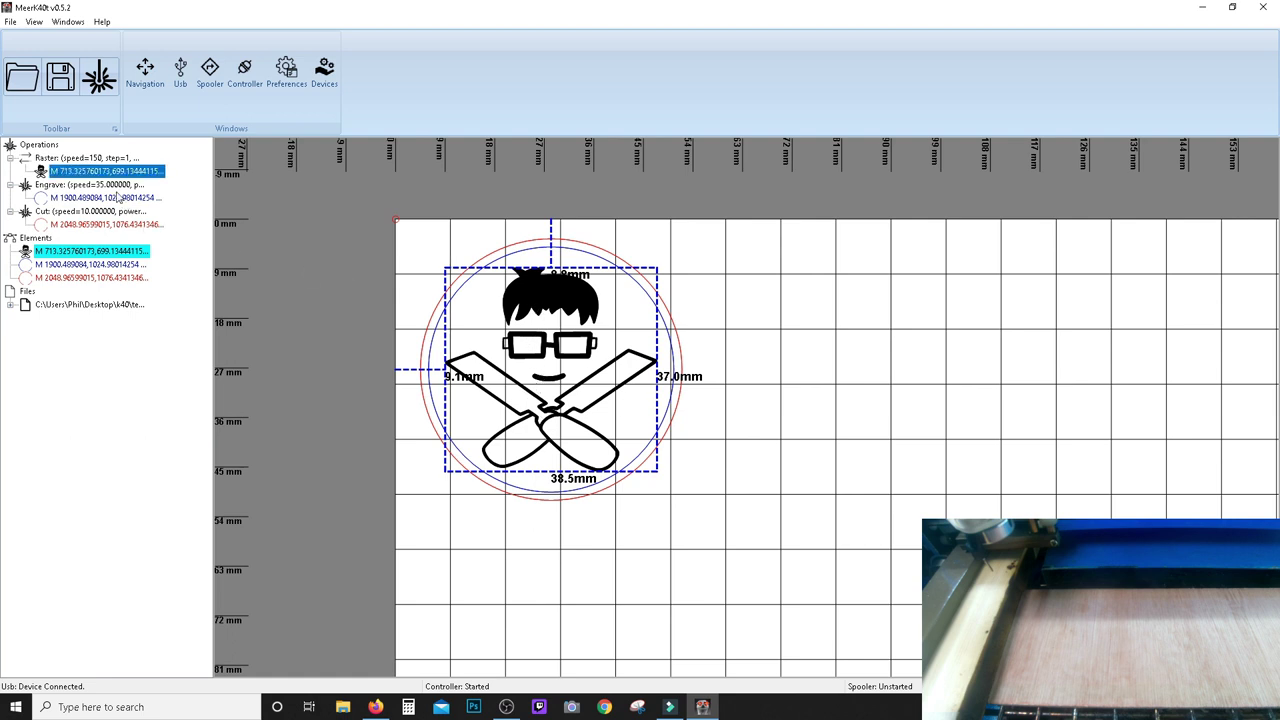
{"action": "left_click", "coordinate": [86, 158]}
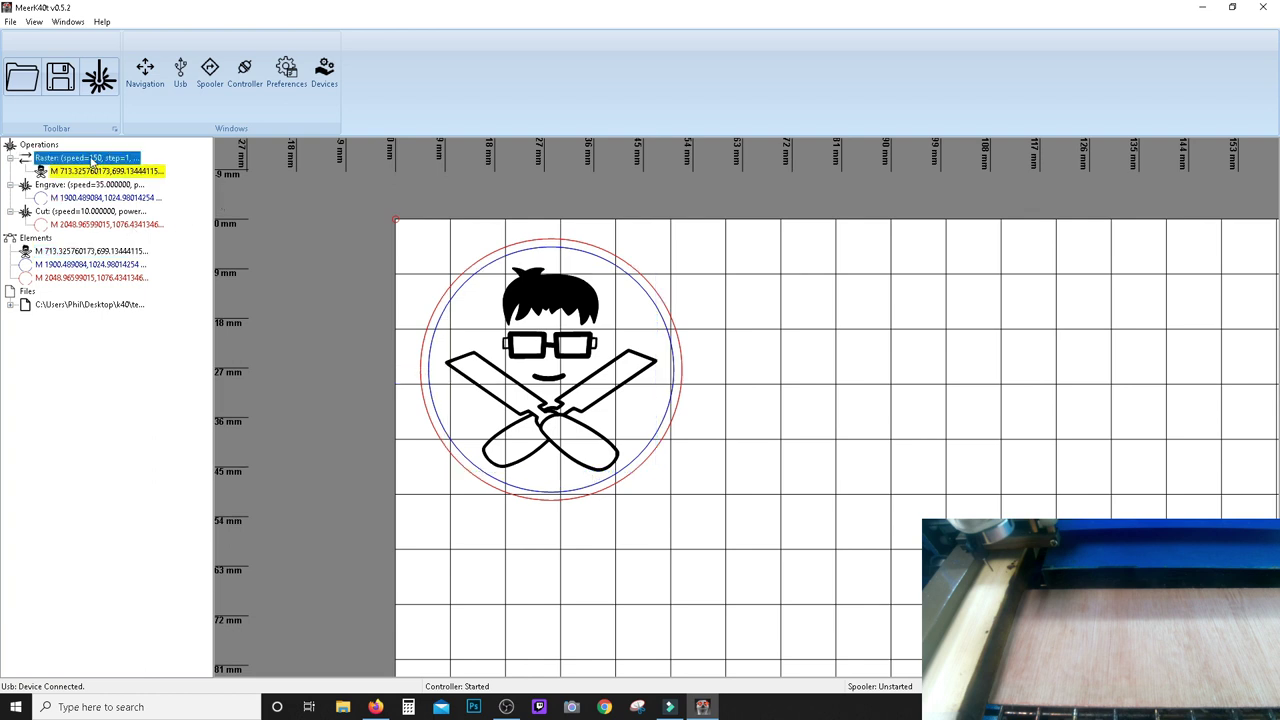
{"action": "double_click", "coordinate": [95, 213]}
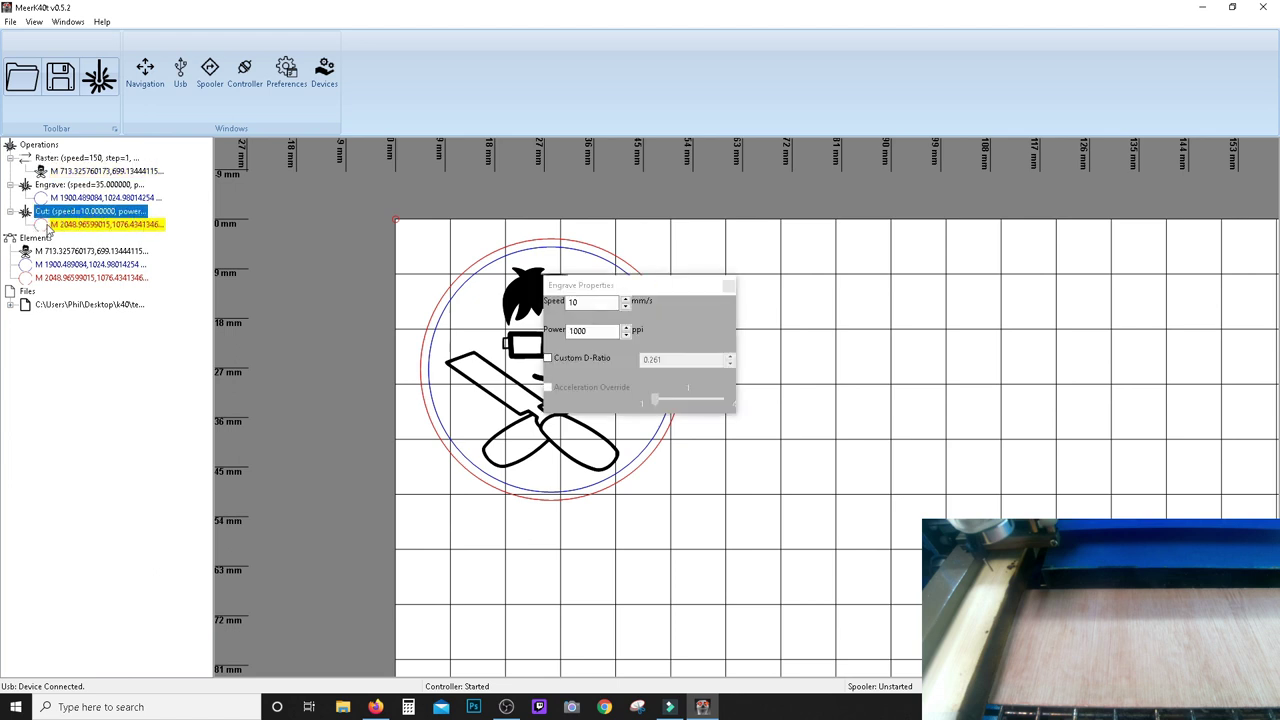
{"action": "left_click", "coordinate": [588, 330]}
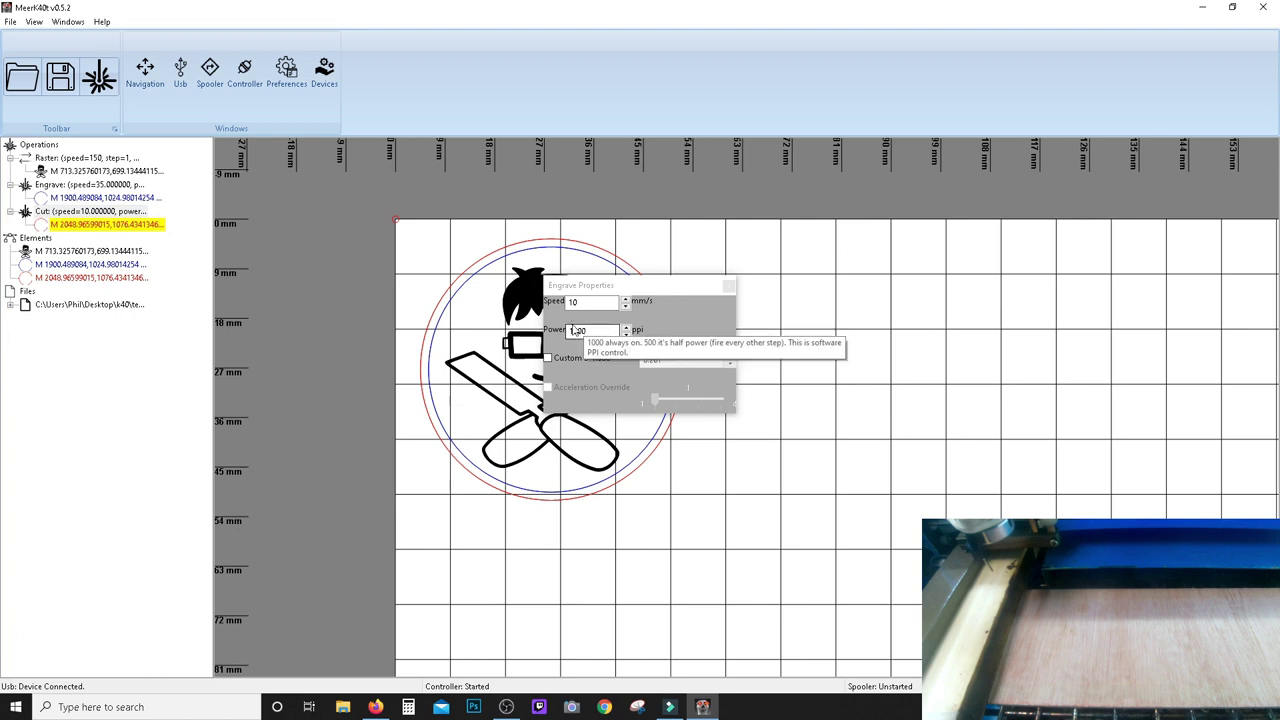
{"action": "left_click", "coordinate": [588, 302]}
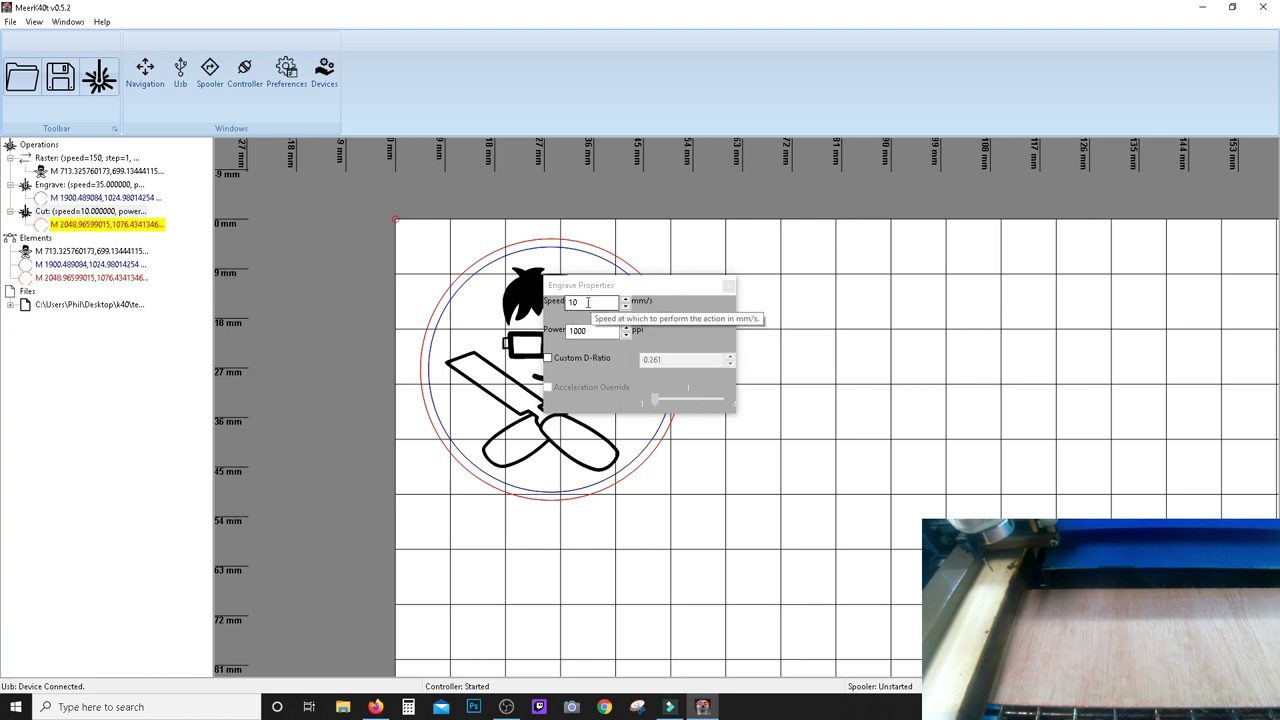
{"action": "left_click", "coordinate": [586, 329]}
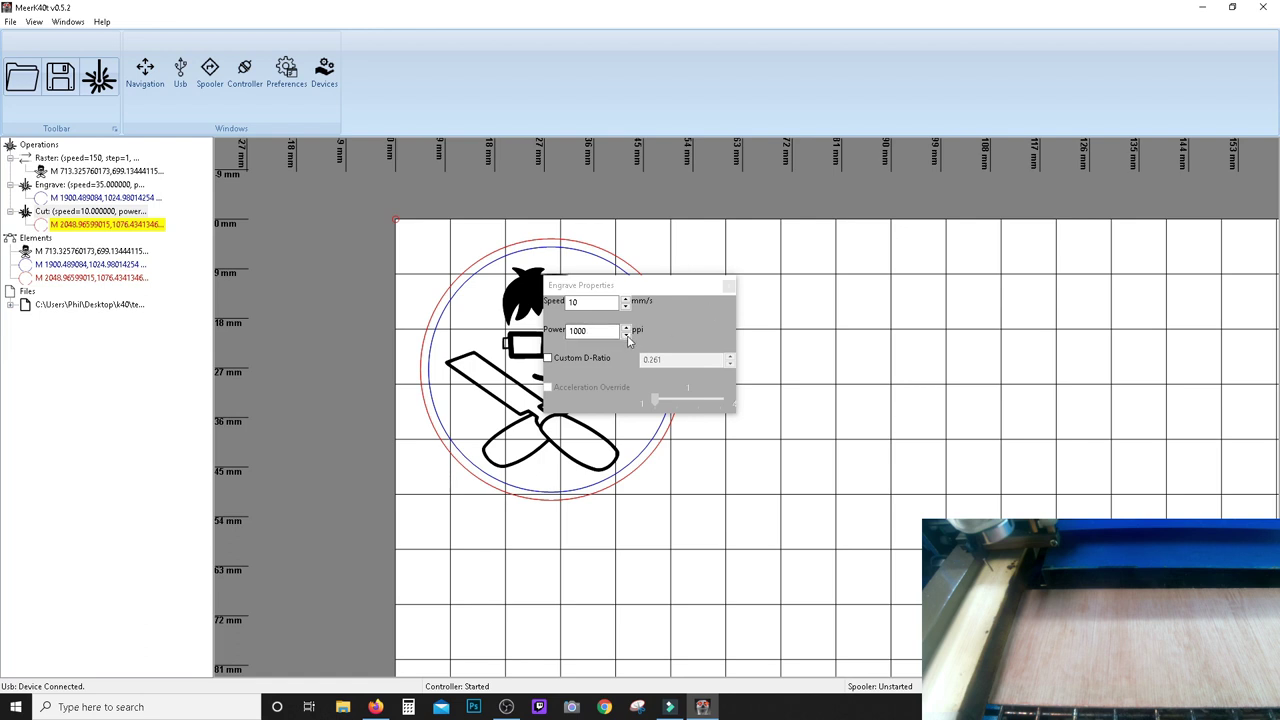
{"action": "mouse_move", "coordinate": [571, 330]}
{"action": "mouse_move", "coordinate": [573, 301]}
{"action": "left_click", "coordinate": [729, 286]}
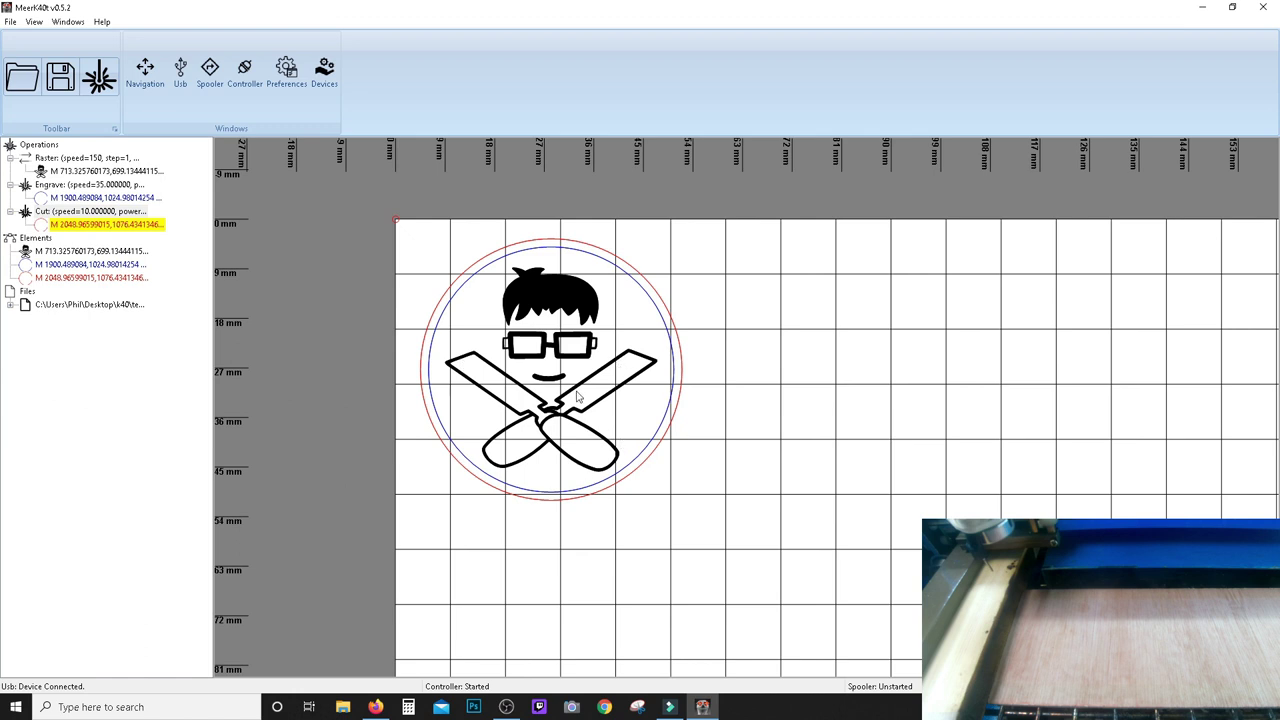
- Set the Engrave operation to speed 40 and power 300, then close its properties
{"action": "left_click", "coordinate": [88, 211]}
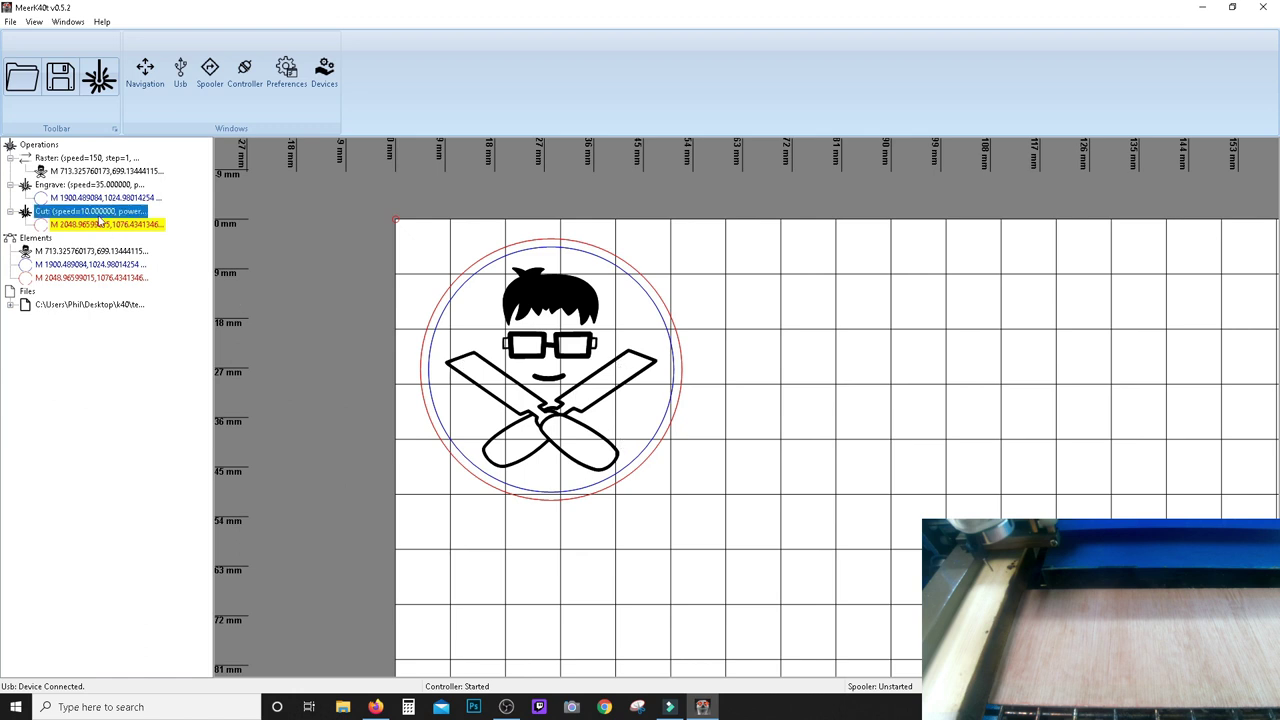
{"action": "double_click", "coordinate": [66, 187]}
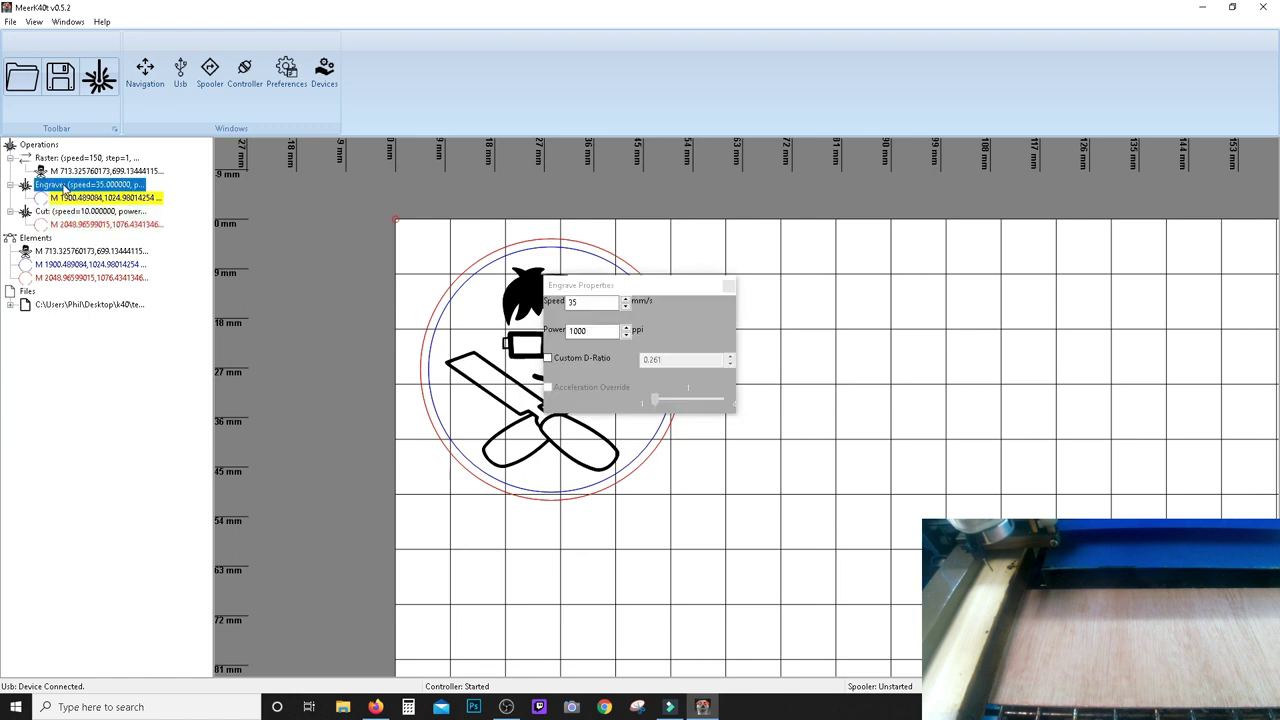
{"action": "double_click", "coordinate": [576, 302]}
{"action": "type", "text": "0"}
{"action": "key", "text": "BackSpace"}
{"action": "type", "text": "40"}
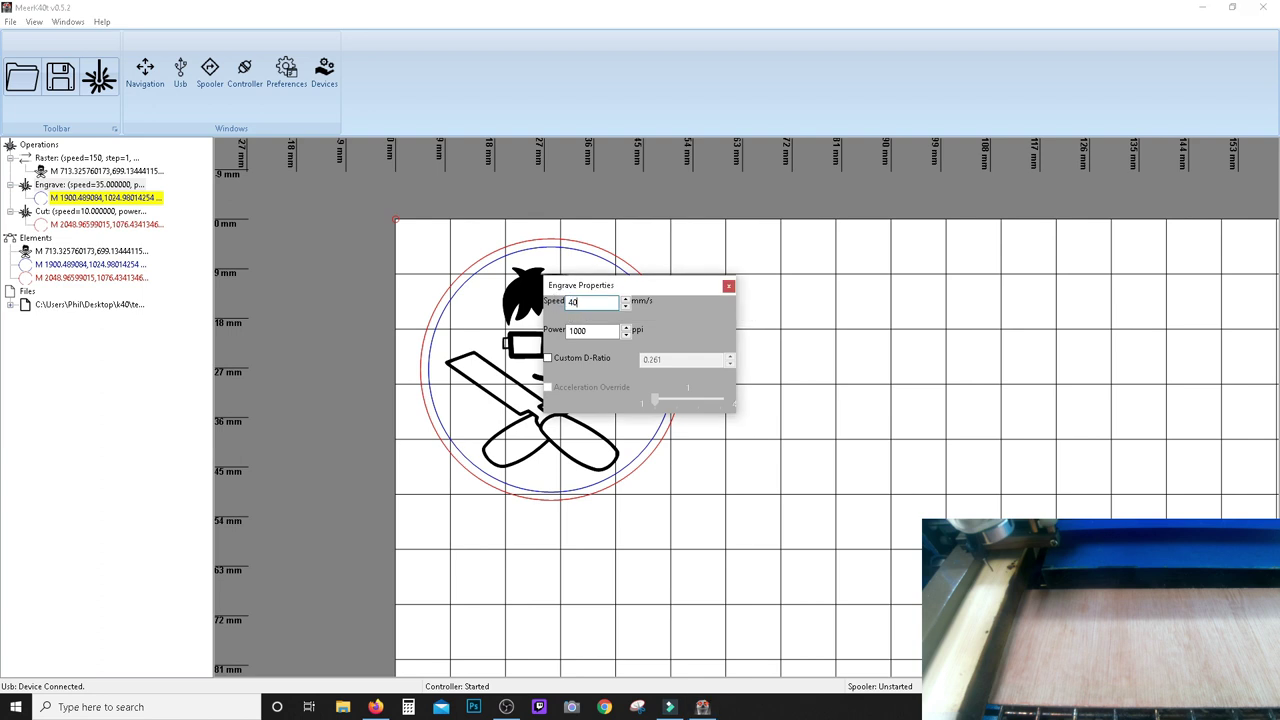
{"action": "double_click", "coordinate": [595, 334]}
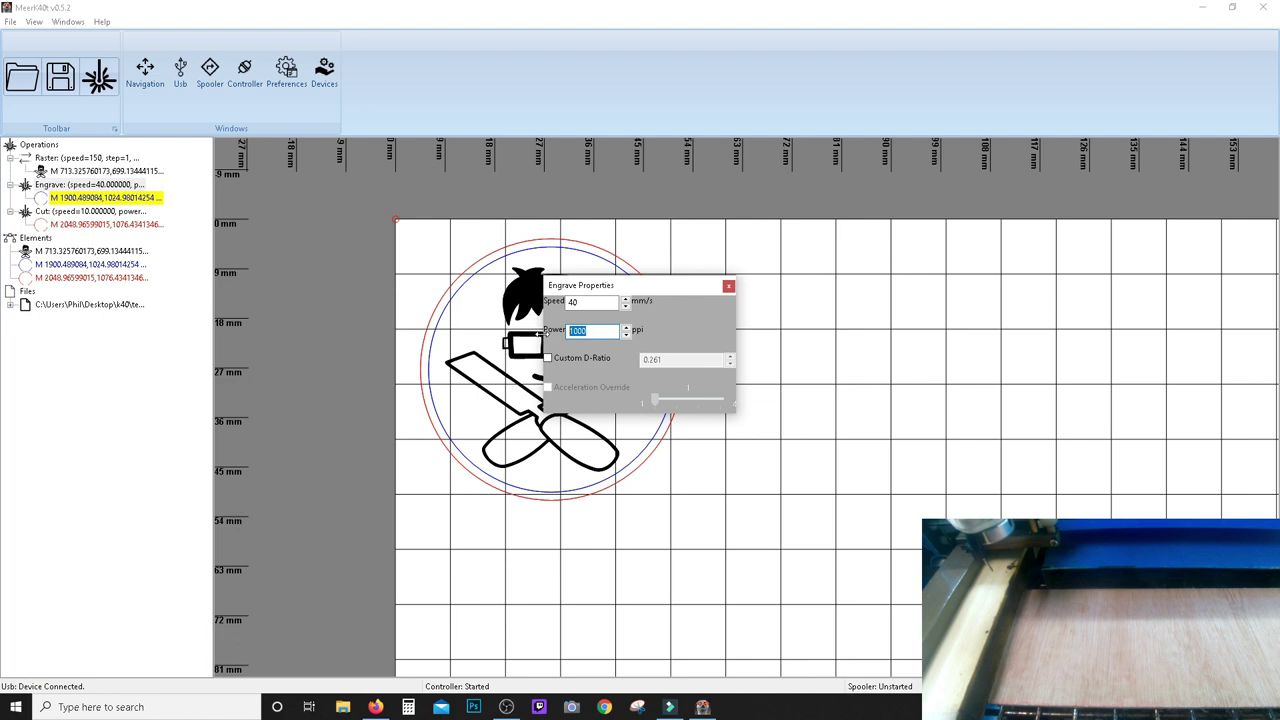
{"action": "type", "text": "300"}
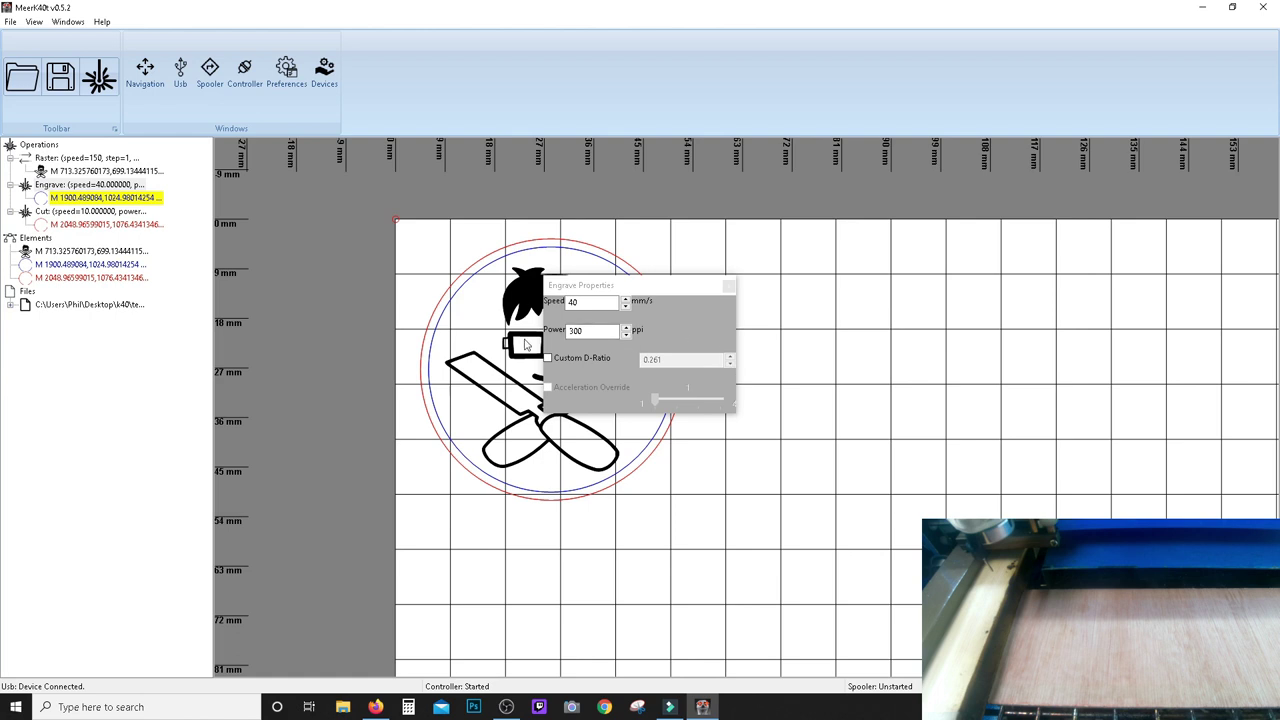
{"action": "left_click", "coordinate": [728, 287]}
- Give the Raster operation power 300, speed 350 and raster step 3
{"action": "left_click", "coordinate": [120, 185]}
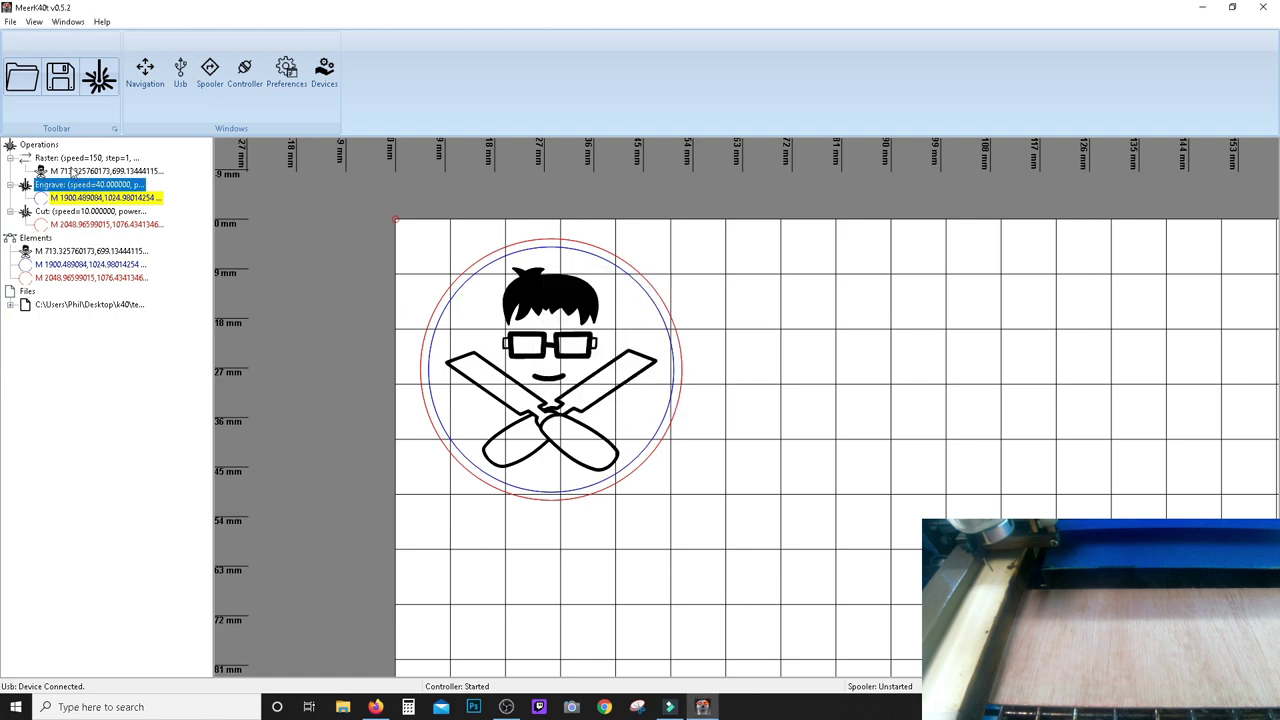
{"action": "double_click", "coordinate": [70, 160]}
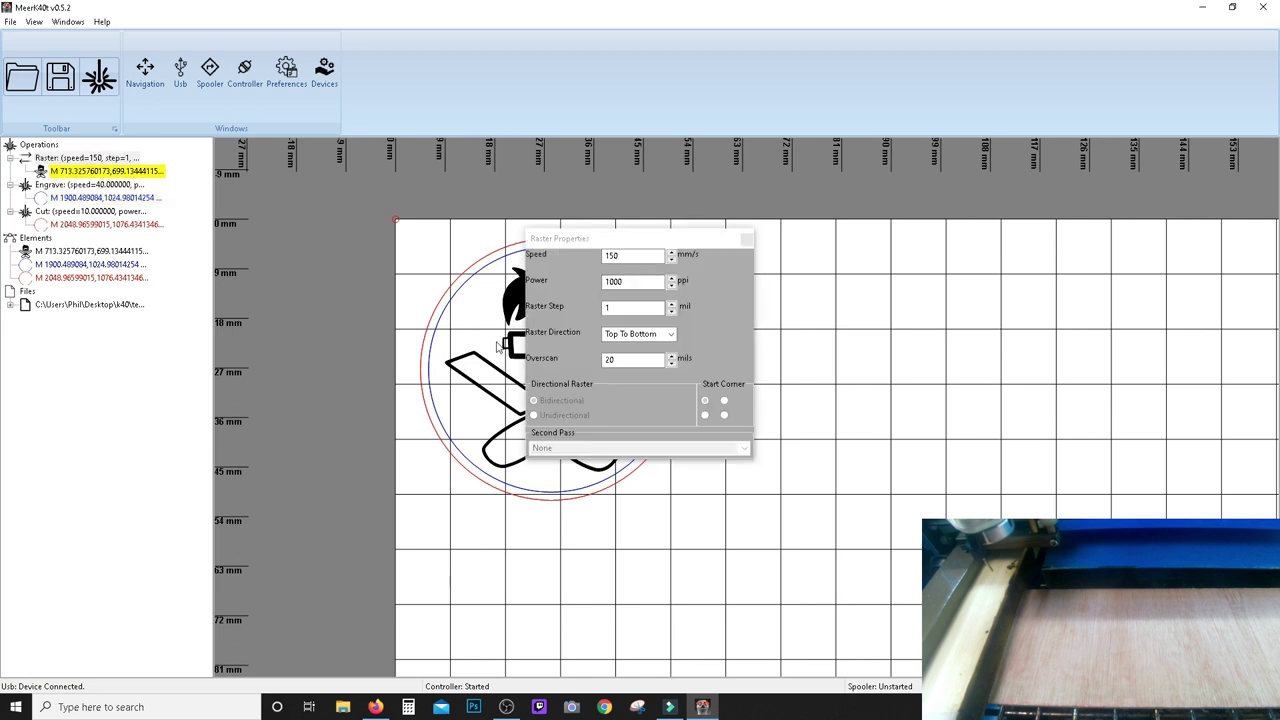
{"action": "double_click", "coordinate": [613, 281]}
{"action": "type", "text": "300"}
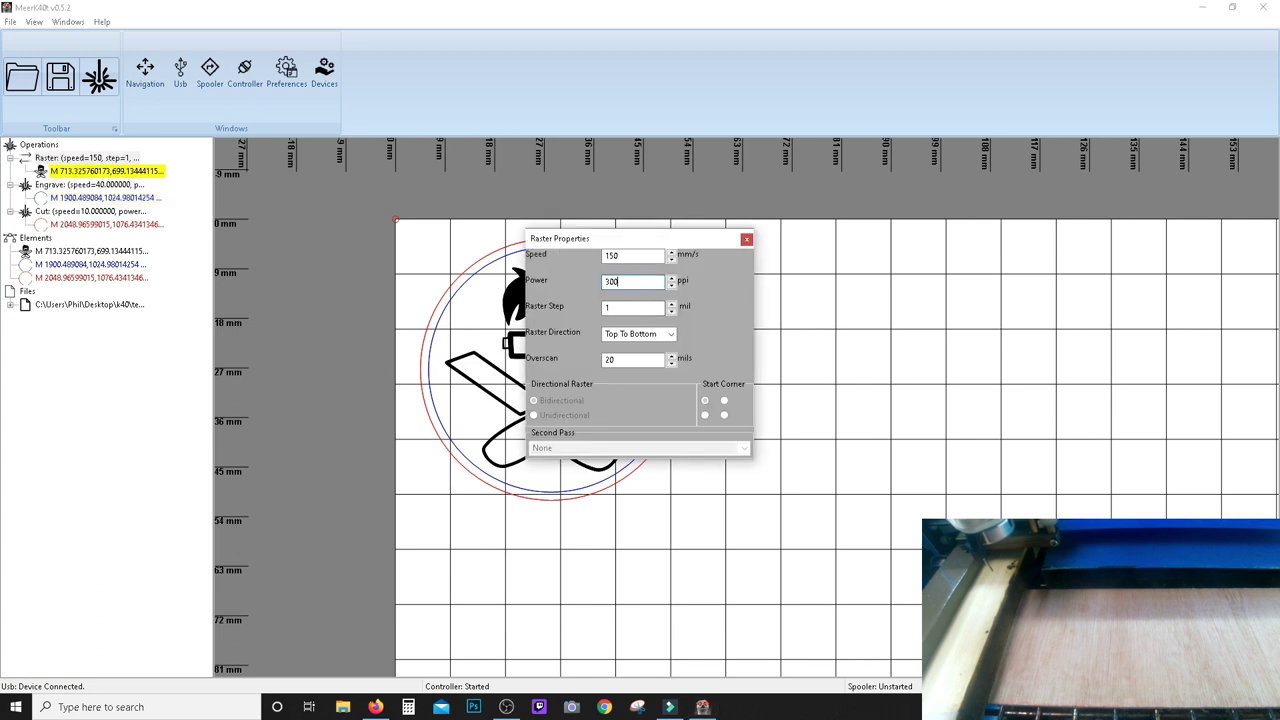
{"action": "double_click", "coordinate": [628, 256]}
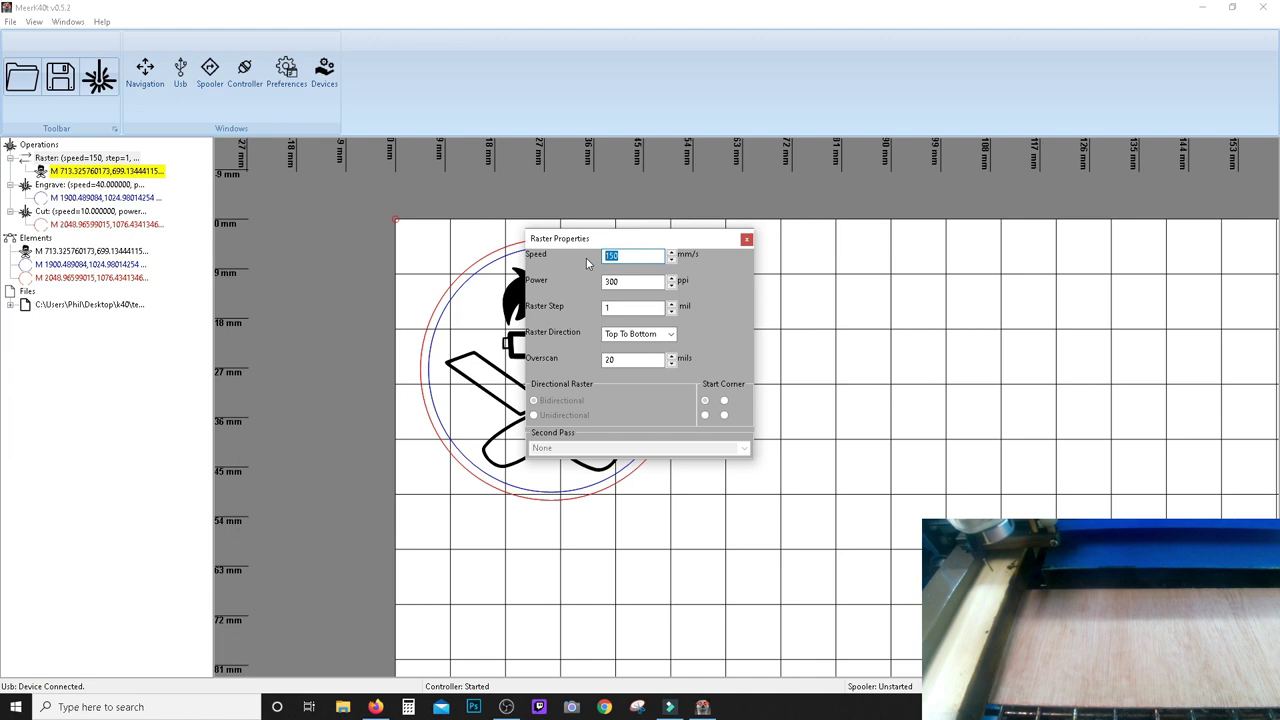
{"action": "type", "text": "350"}
{"action": "double_click", "coordinate": [630, 311]}
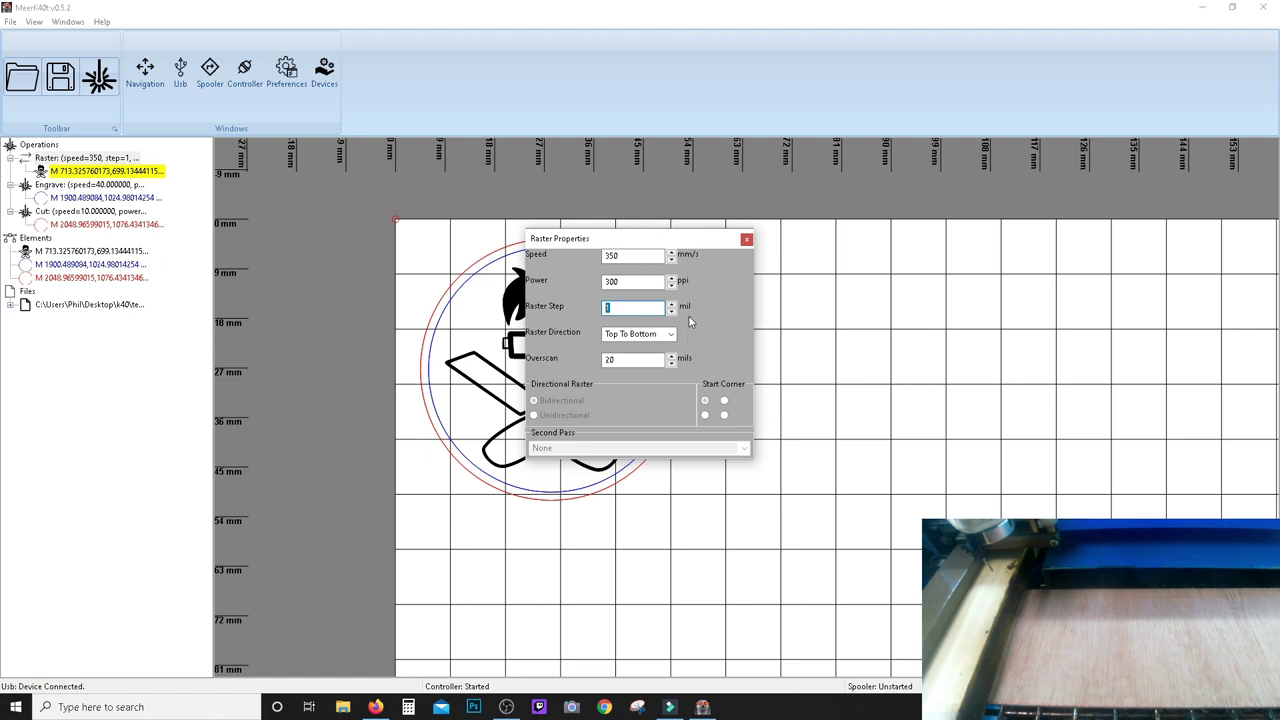
{"action": "mouse_move", "coordinate": [645, 312]}
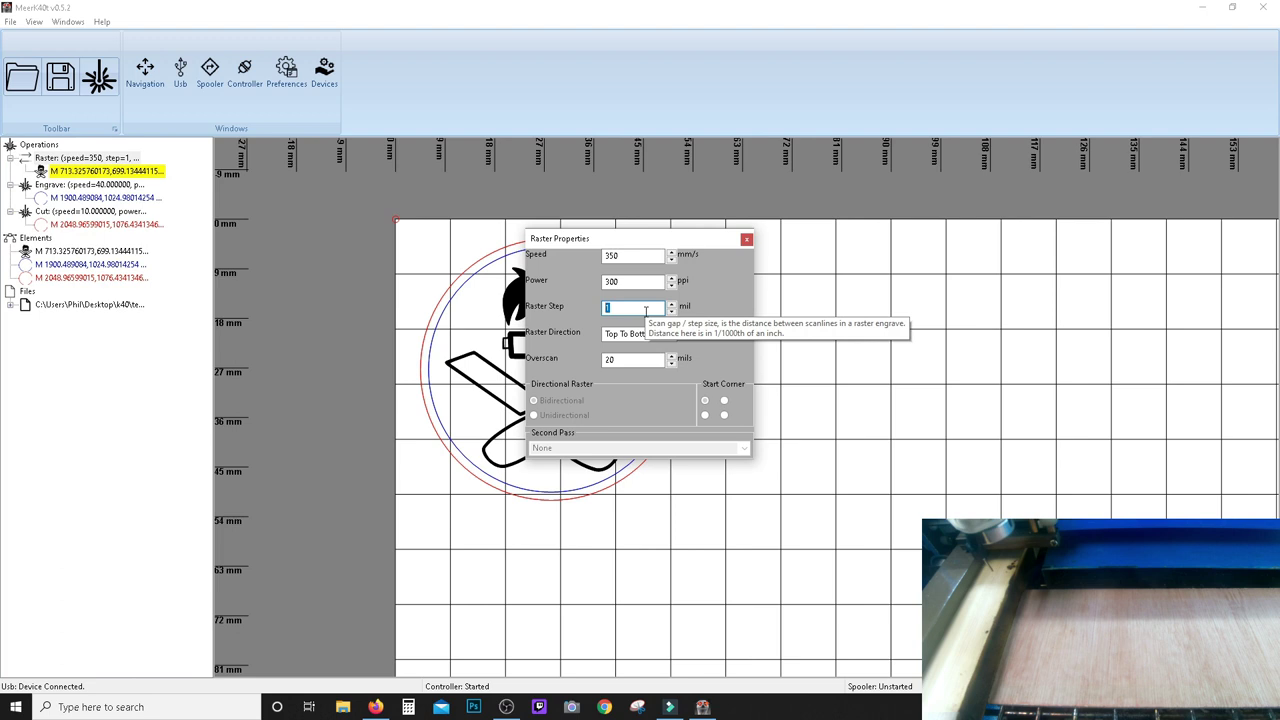
{"action": "type", "text": "3"}
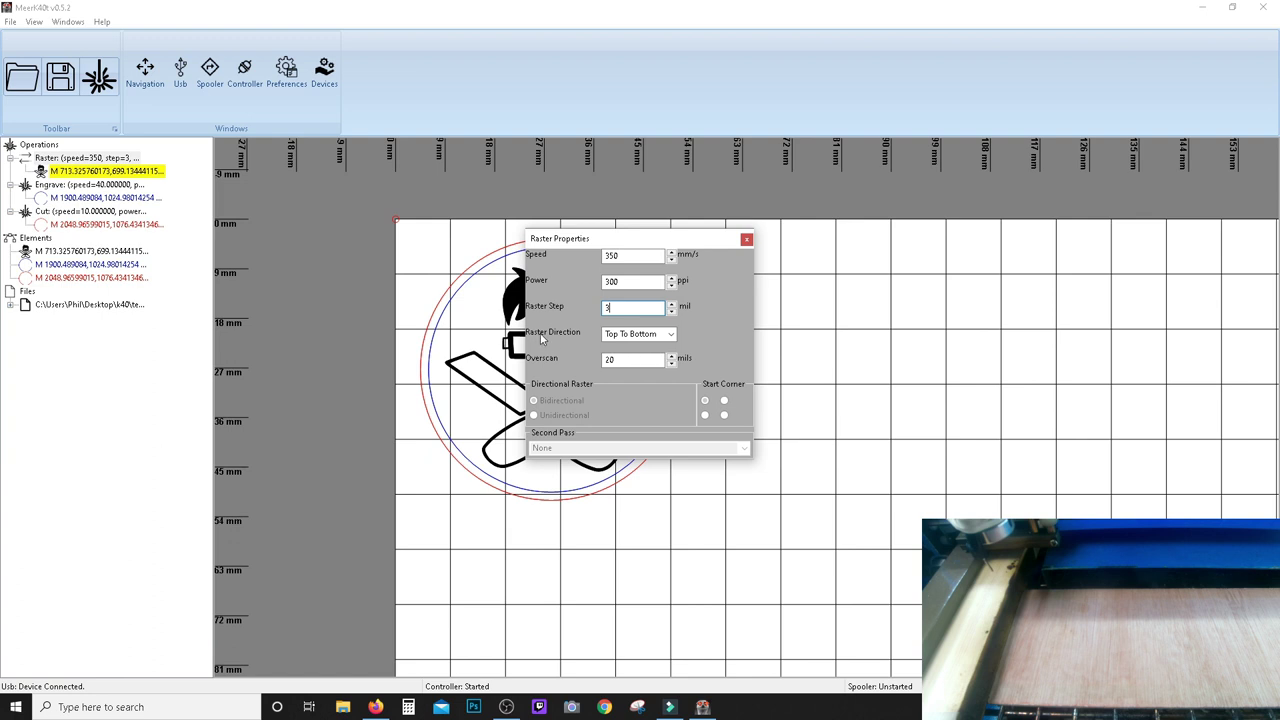
- Keep Top To Bottom raster direction, set overscan to 10, and close Raster Properties
{"action": "left_click", "coordinate": [619, 334]}
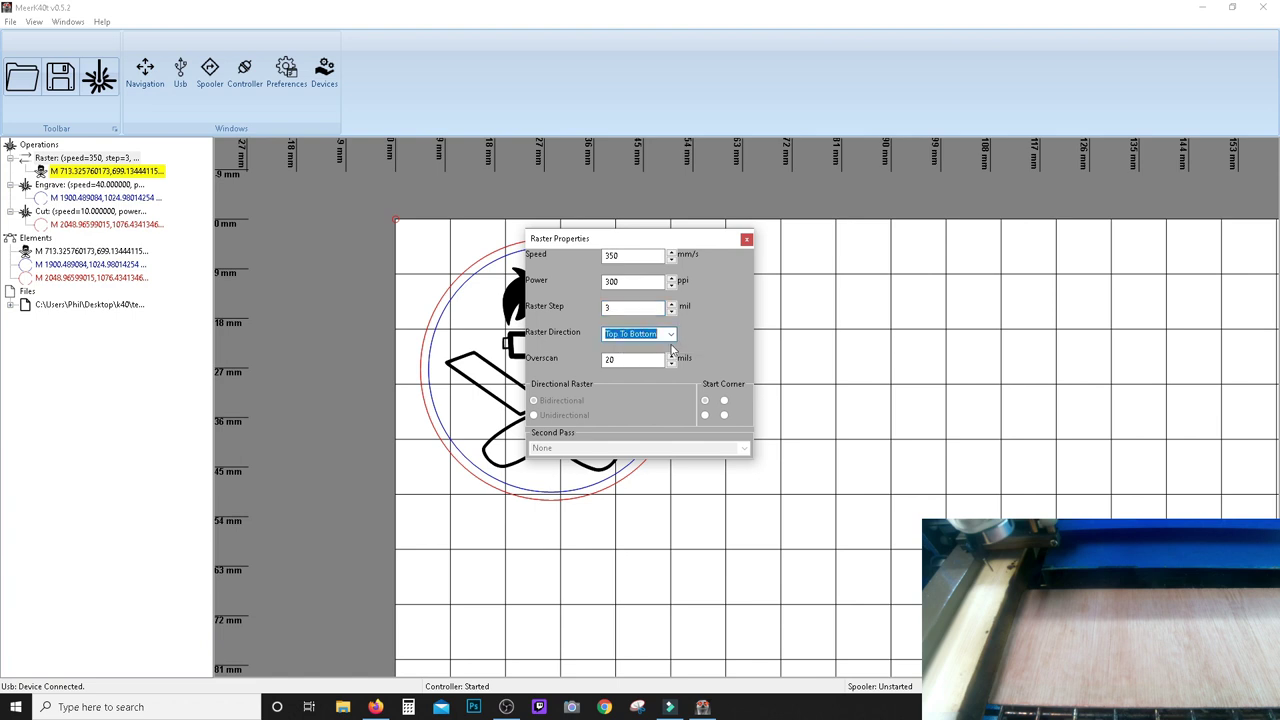
{"action": "left_click", "coordinate": [671, 334]}
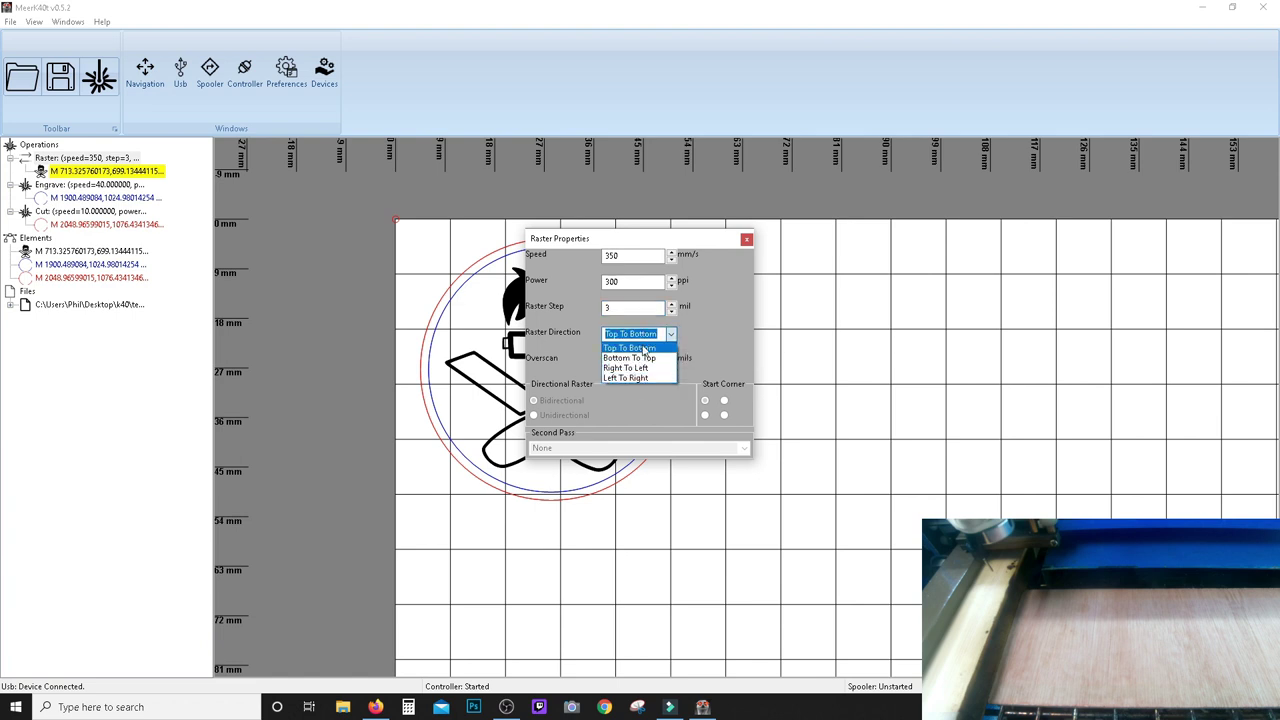
{"action": "left_click", "coordinate": [642, 348]}
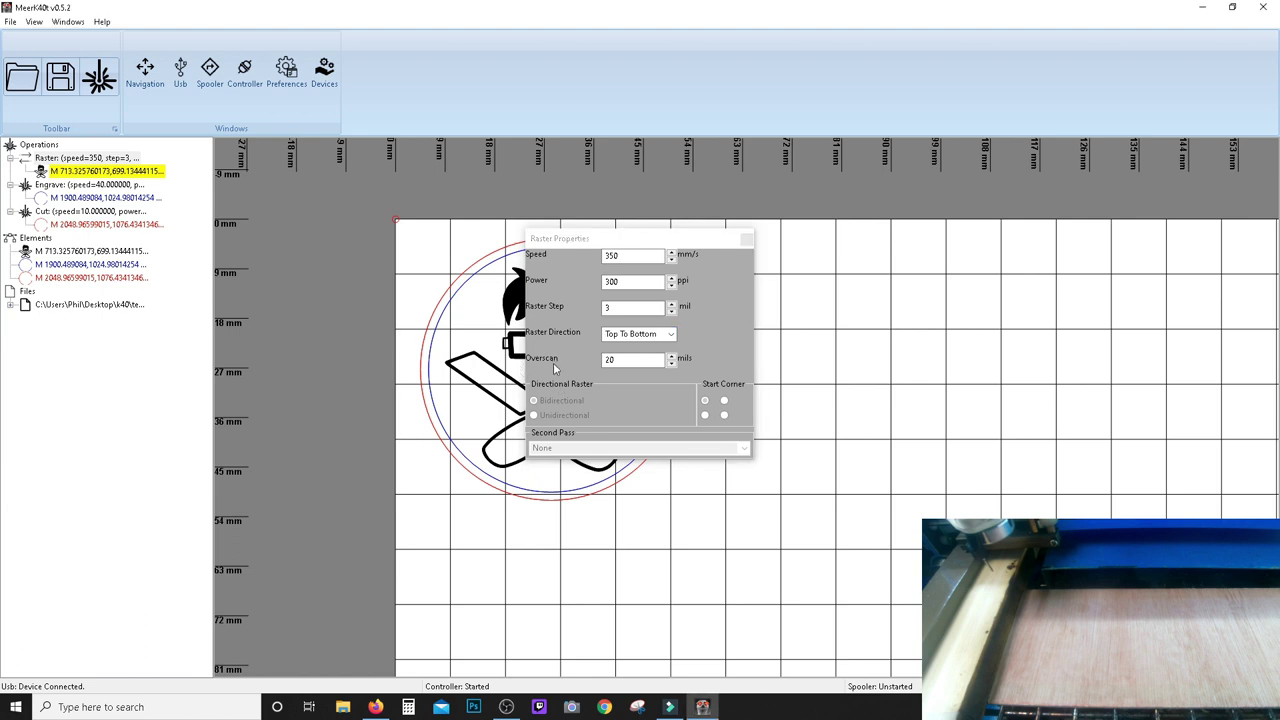
{"action": "left_click", "coordinate": [635, 359]}
{"action": "double_click", "coordinate": [635, 359]}
{"action": "type", "text": "10"}
{"action": "left_click", "coordinate": [576, 369]}
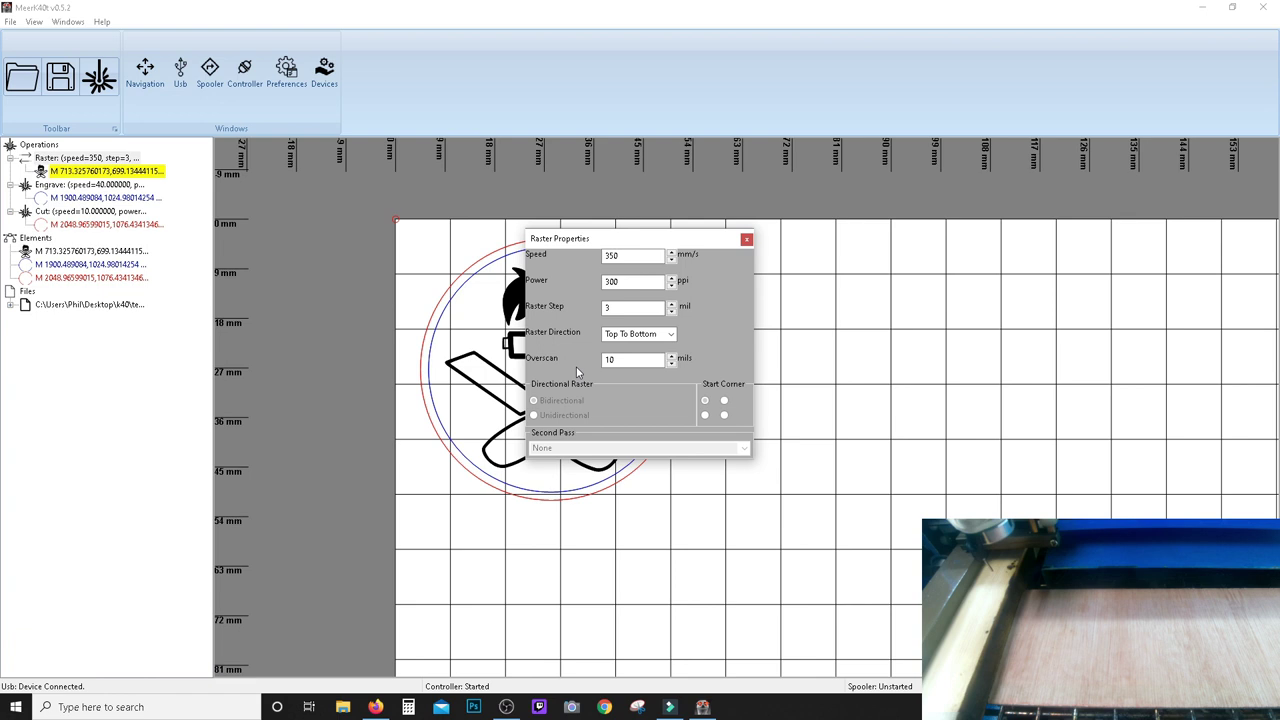
{"action": "left_click", "coordinate": [746, 240]}
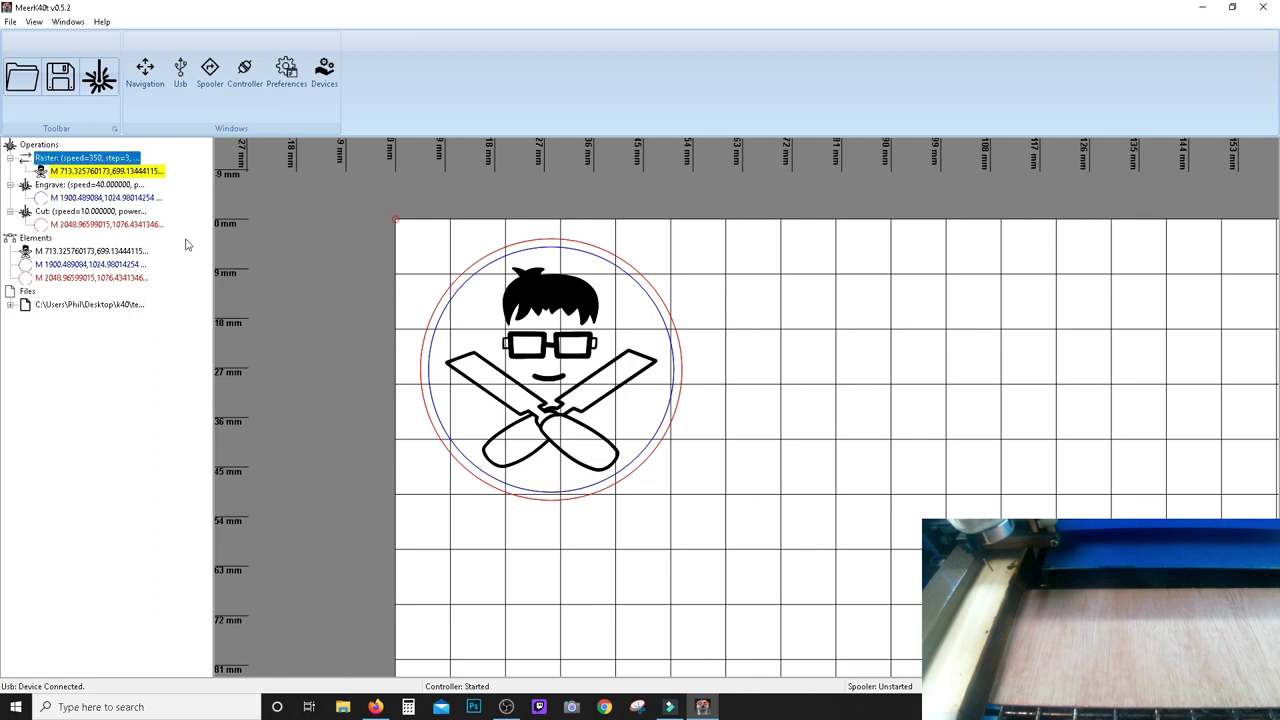
- Send the raster, engrave and cut job to the laser with Execute Commands and Start Job
{"action": "left_click", "coordinate": [93, 87]}
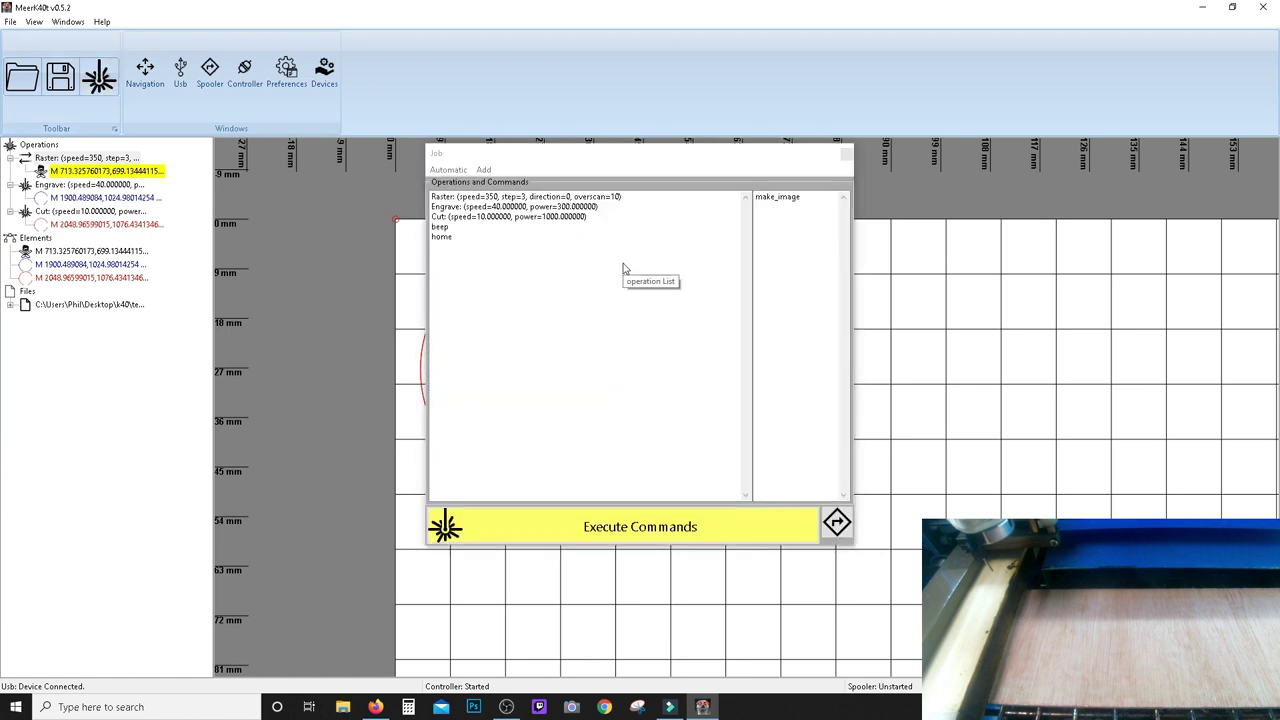
{"action": "left_click", "coordinate": [573, 530]}
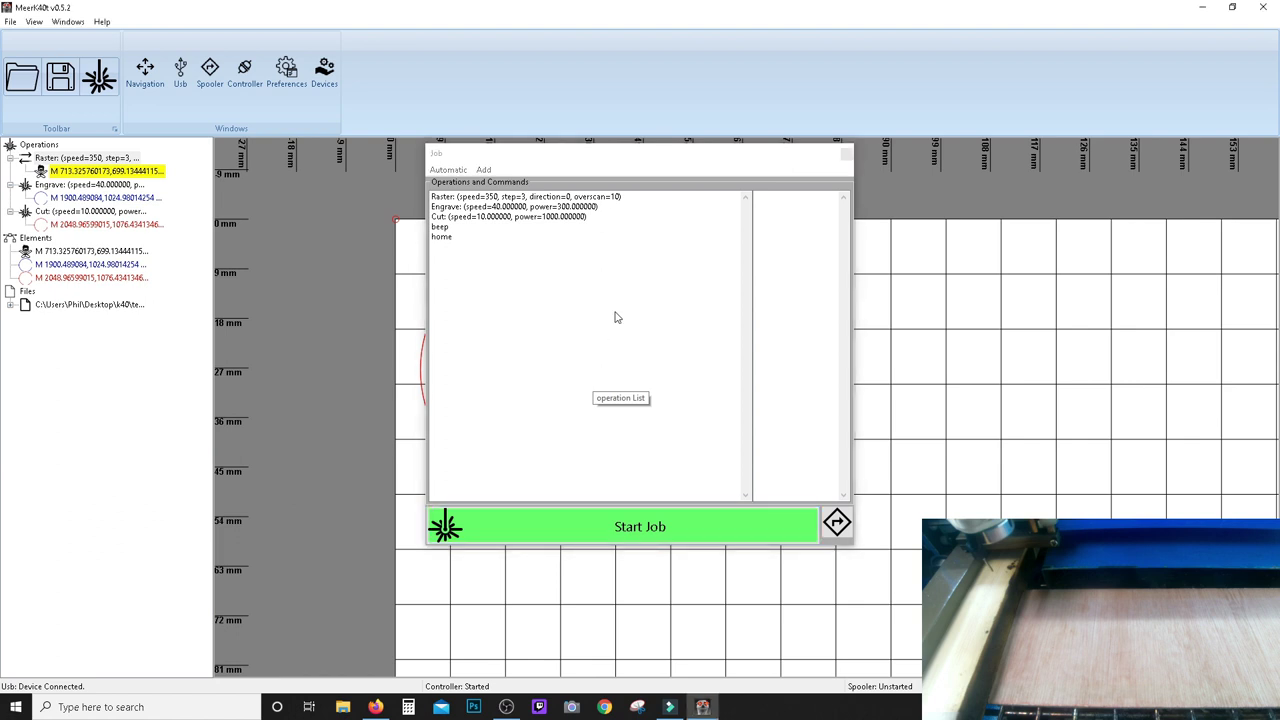
{"action": "left_click", "coordinate": [638, 527]}
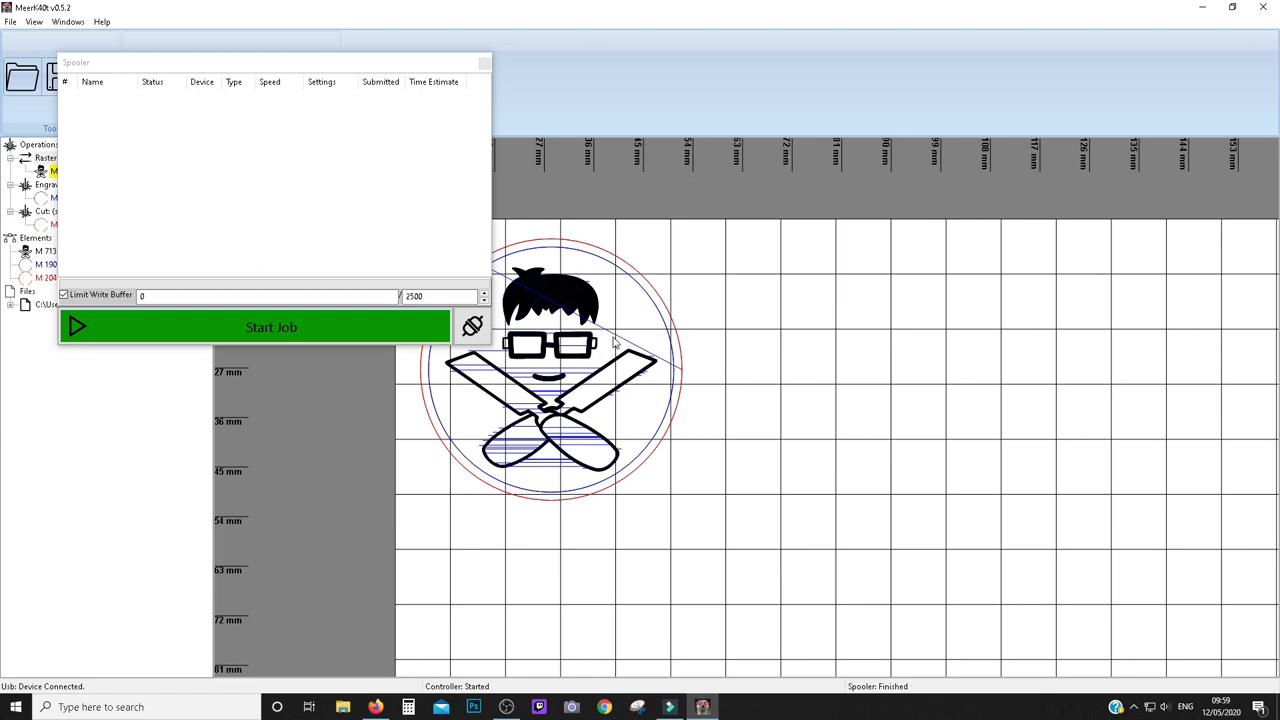
{"action": "left_click", "coordinate": [484, 63]}
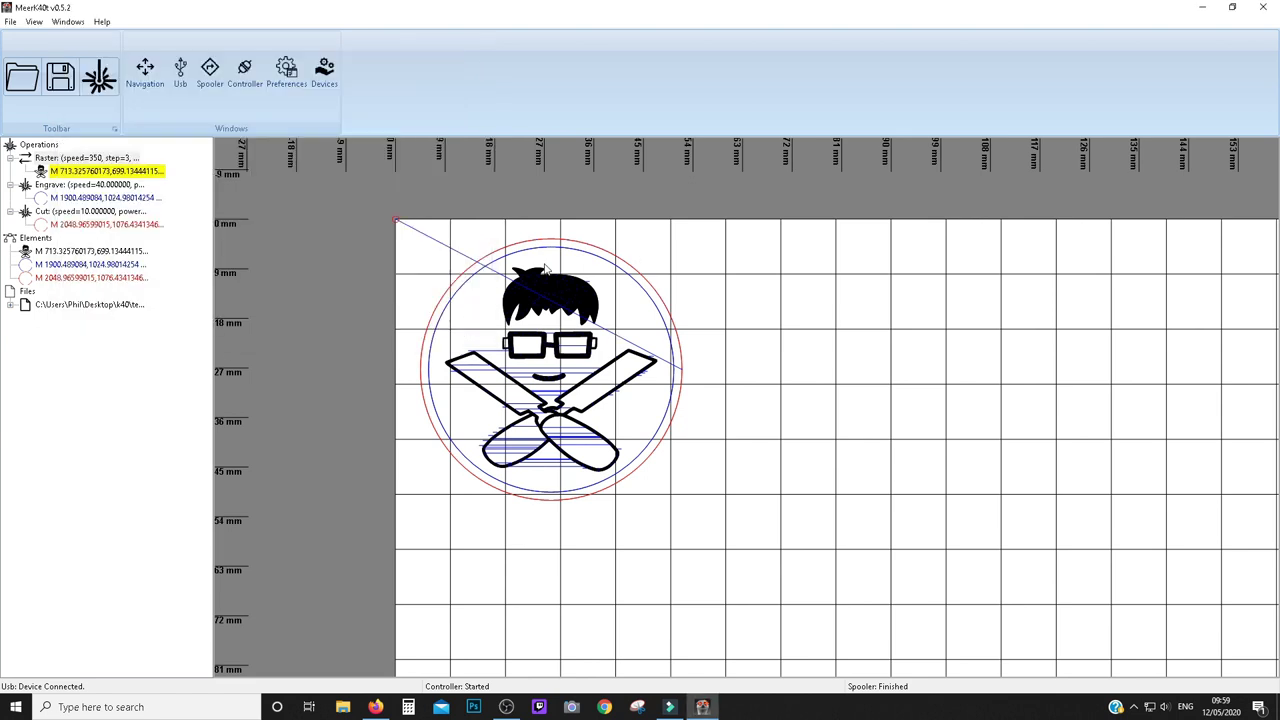